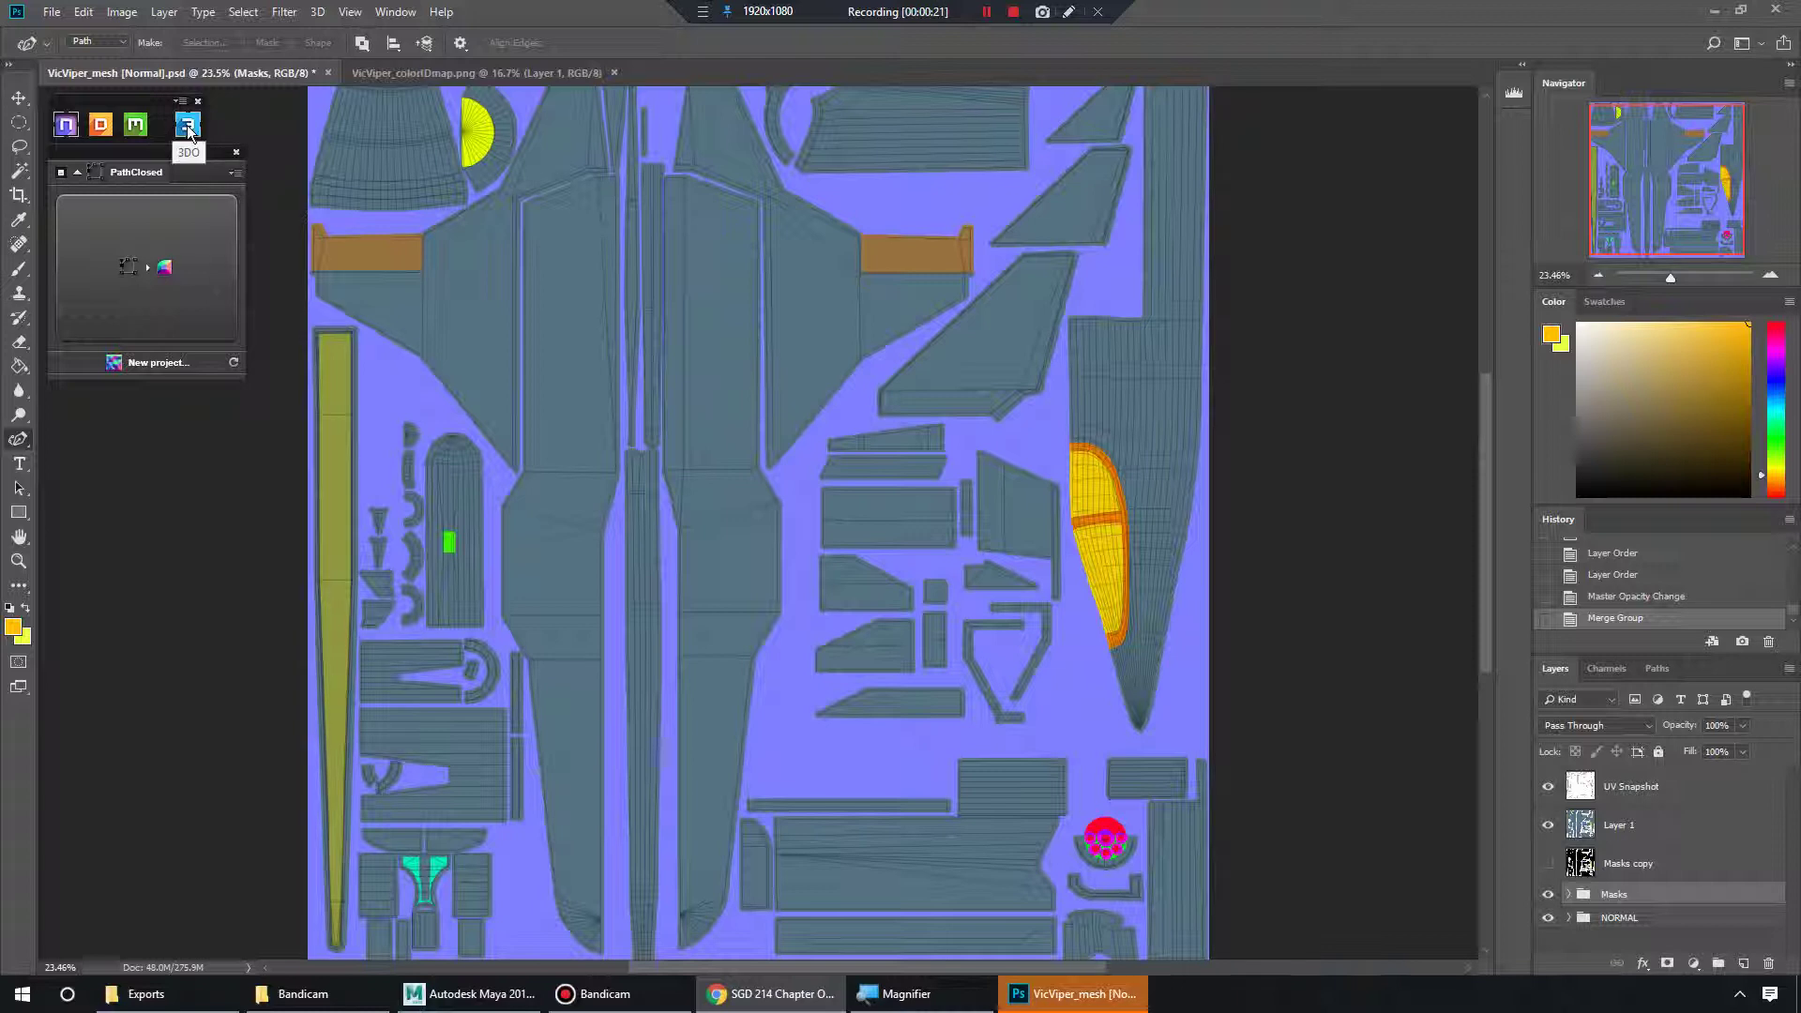
Open the 3DO preview of the ship, shrink and reposition its window beside the layer list, and orbit to a front three-quarter view
{"action": "mouse_move", "coordinate": [132, 105]}
{"action": "left_mouse_down"}
{"action": "mouse_move", "coordinate": [144, 93]}
{"action": "mouse_move", "coordinate": [133, 105]}
{"action": "left_mouse_up"}
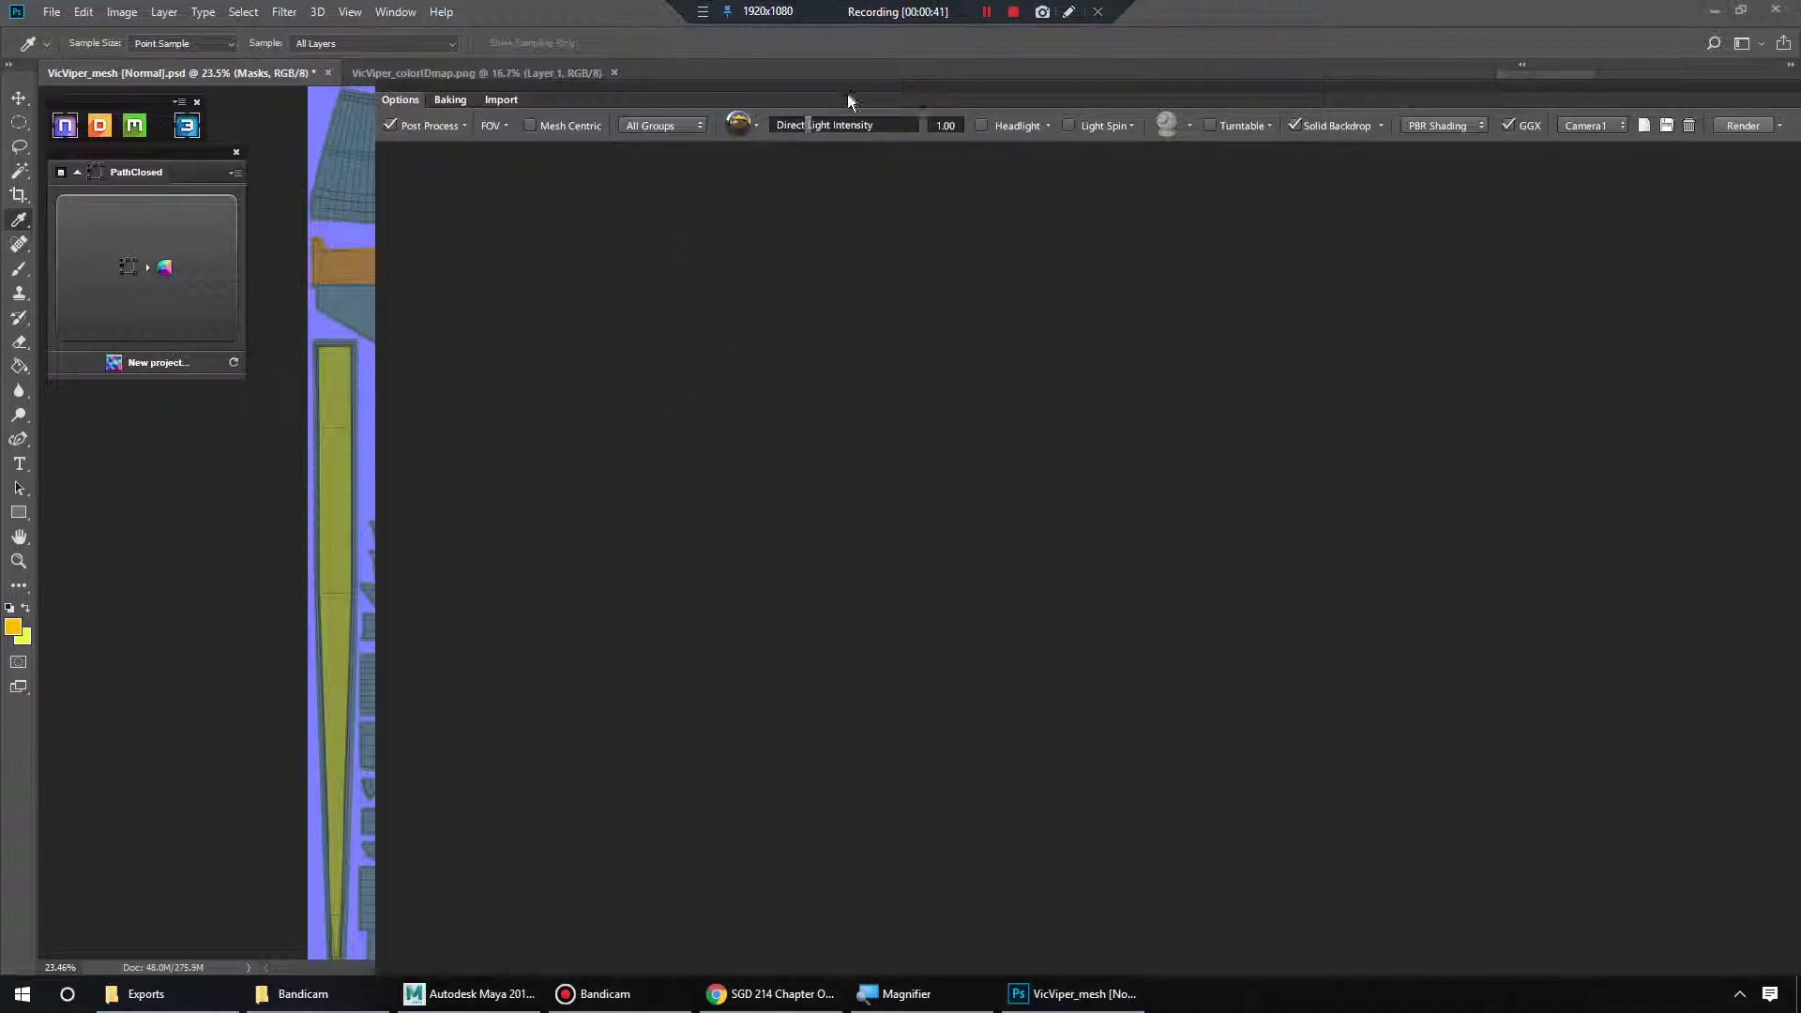
{"action": "mouse_move", "coordinate": [849, 101]}
{"action": "left_mouse_down"}
{"action": "mouse_move", "coordinate": [896, 132]}
{"action": "mouse_move", "coordinate": [849, 82]}
{"action": "mouse_move", "coordinate": [857, 42]}
{"action": "mouse_move", "coordinate": [849, 127]}
{"action": "left_mouse_up"}
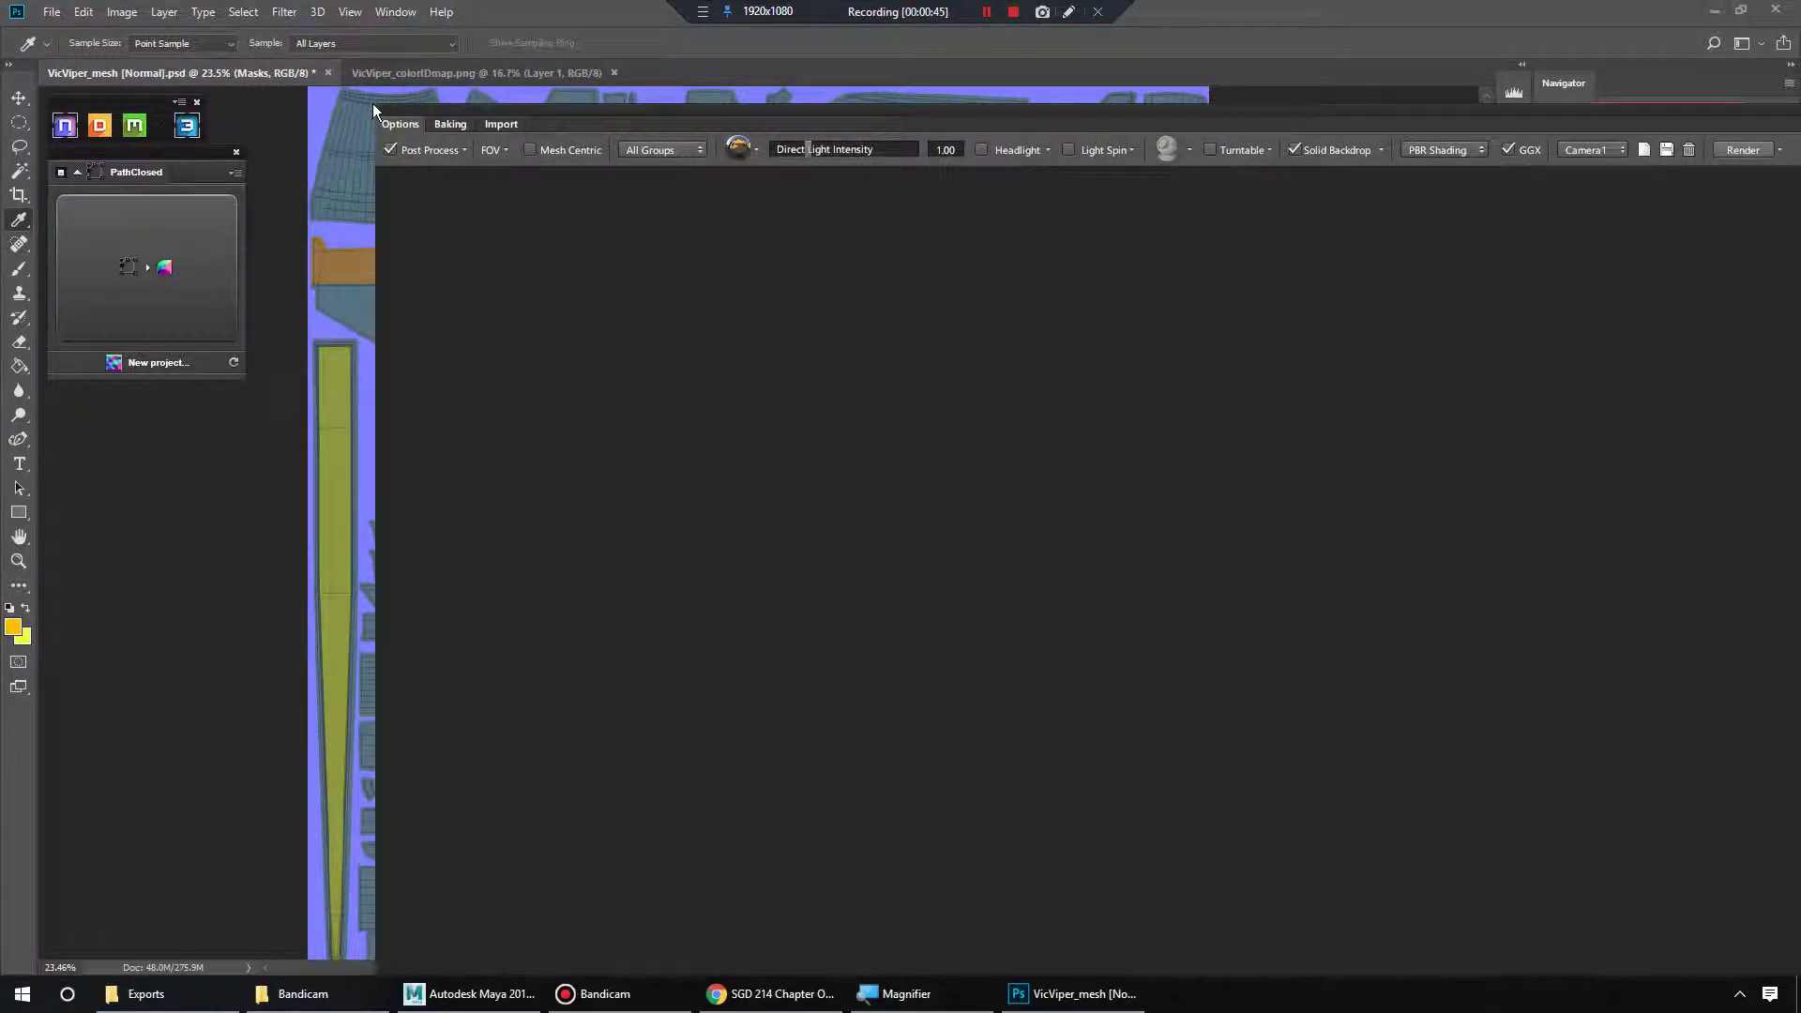
{"action": "left_click_drag", "start_coordinate": [376, 111], "coordinate": [1237, 349]}
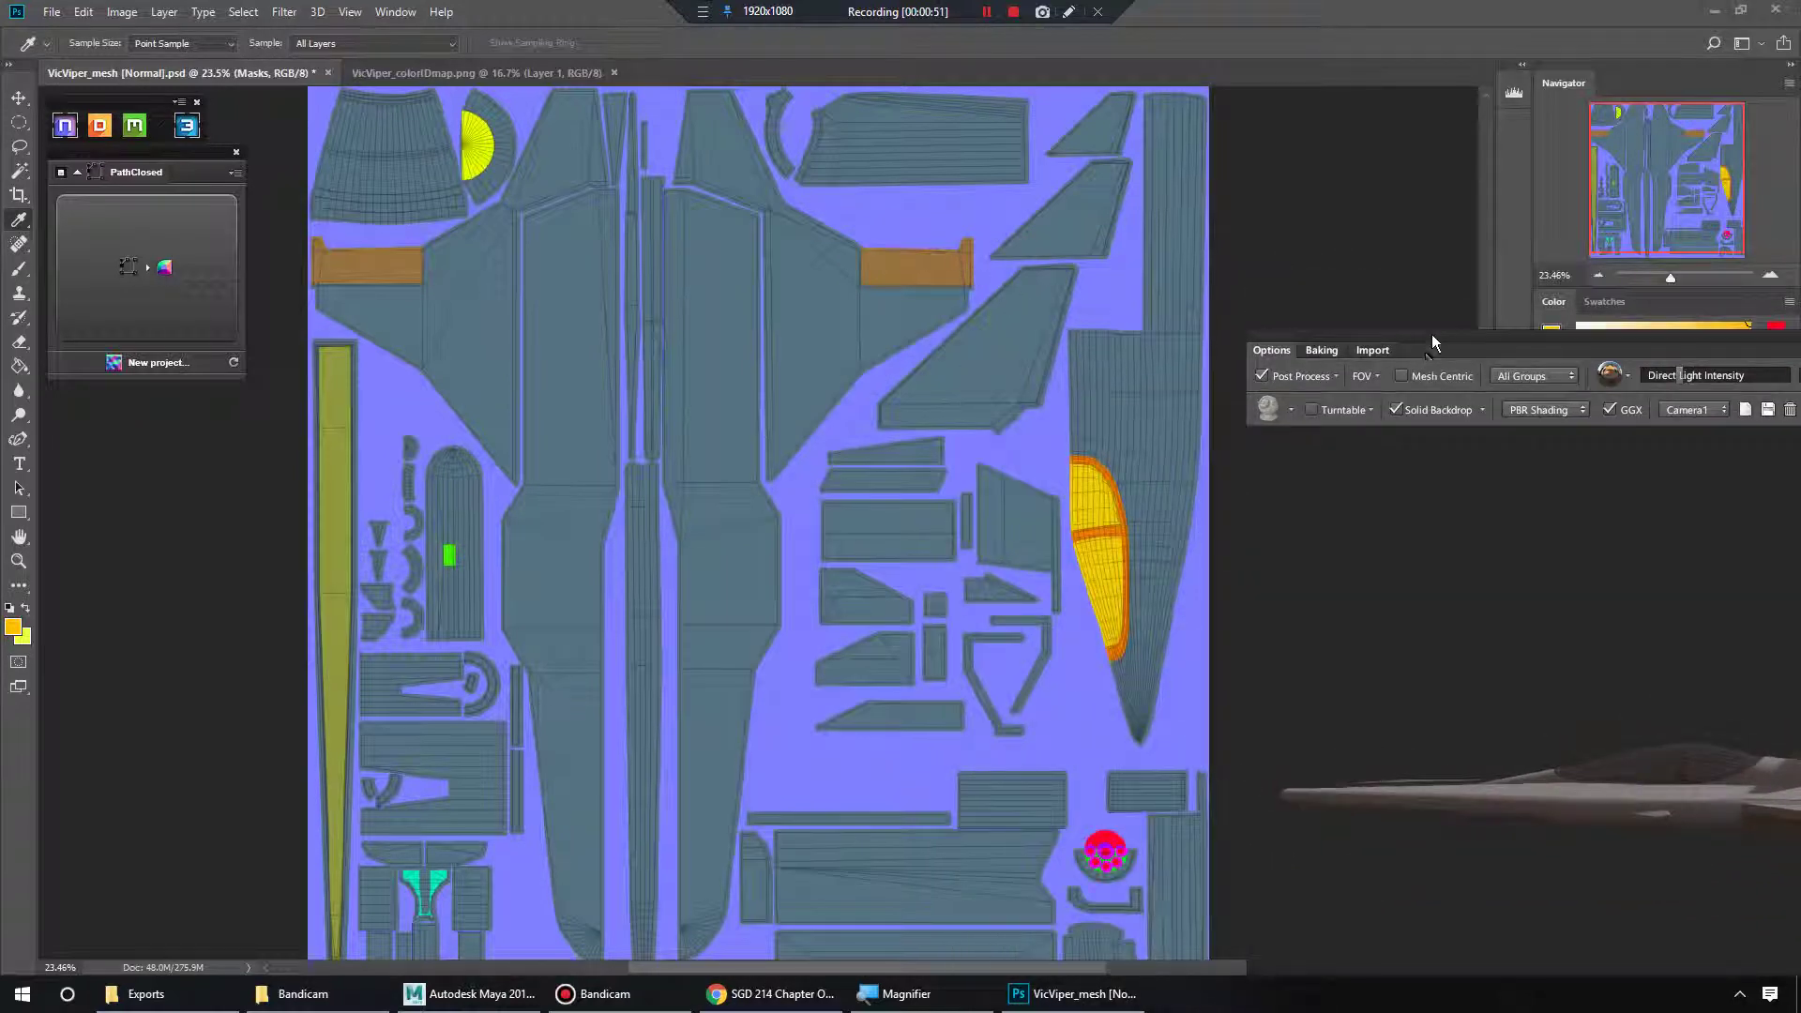
{"action": "left_click_drag", "start_coordinate": [1427, 342], "coordinate": [978, 165]}
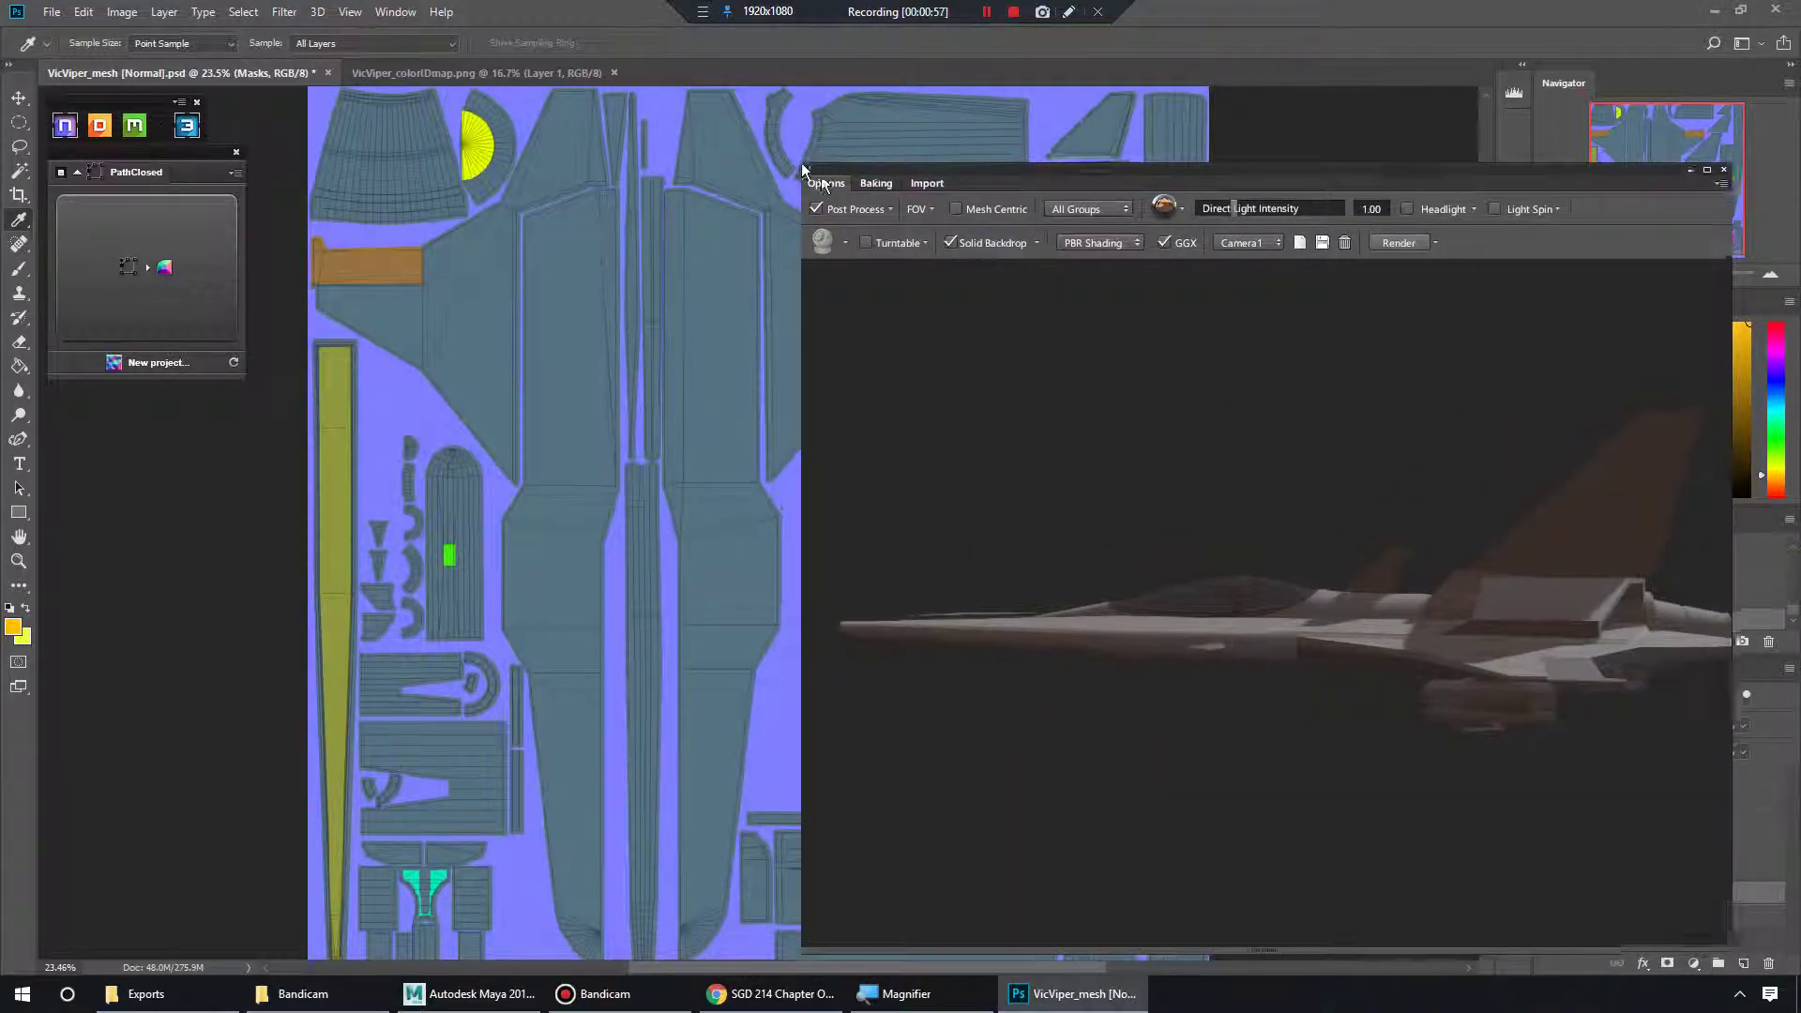
{"action": "left_click_drag", "start_coordinate": [799, 165], "coordinate": [1100, 324]}
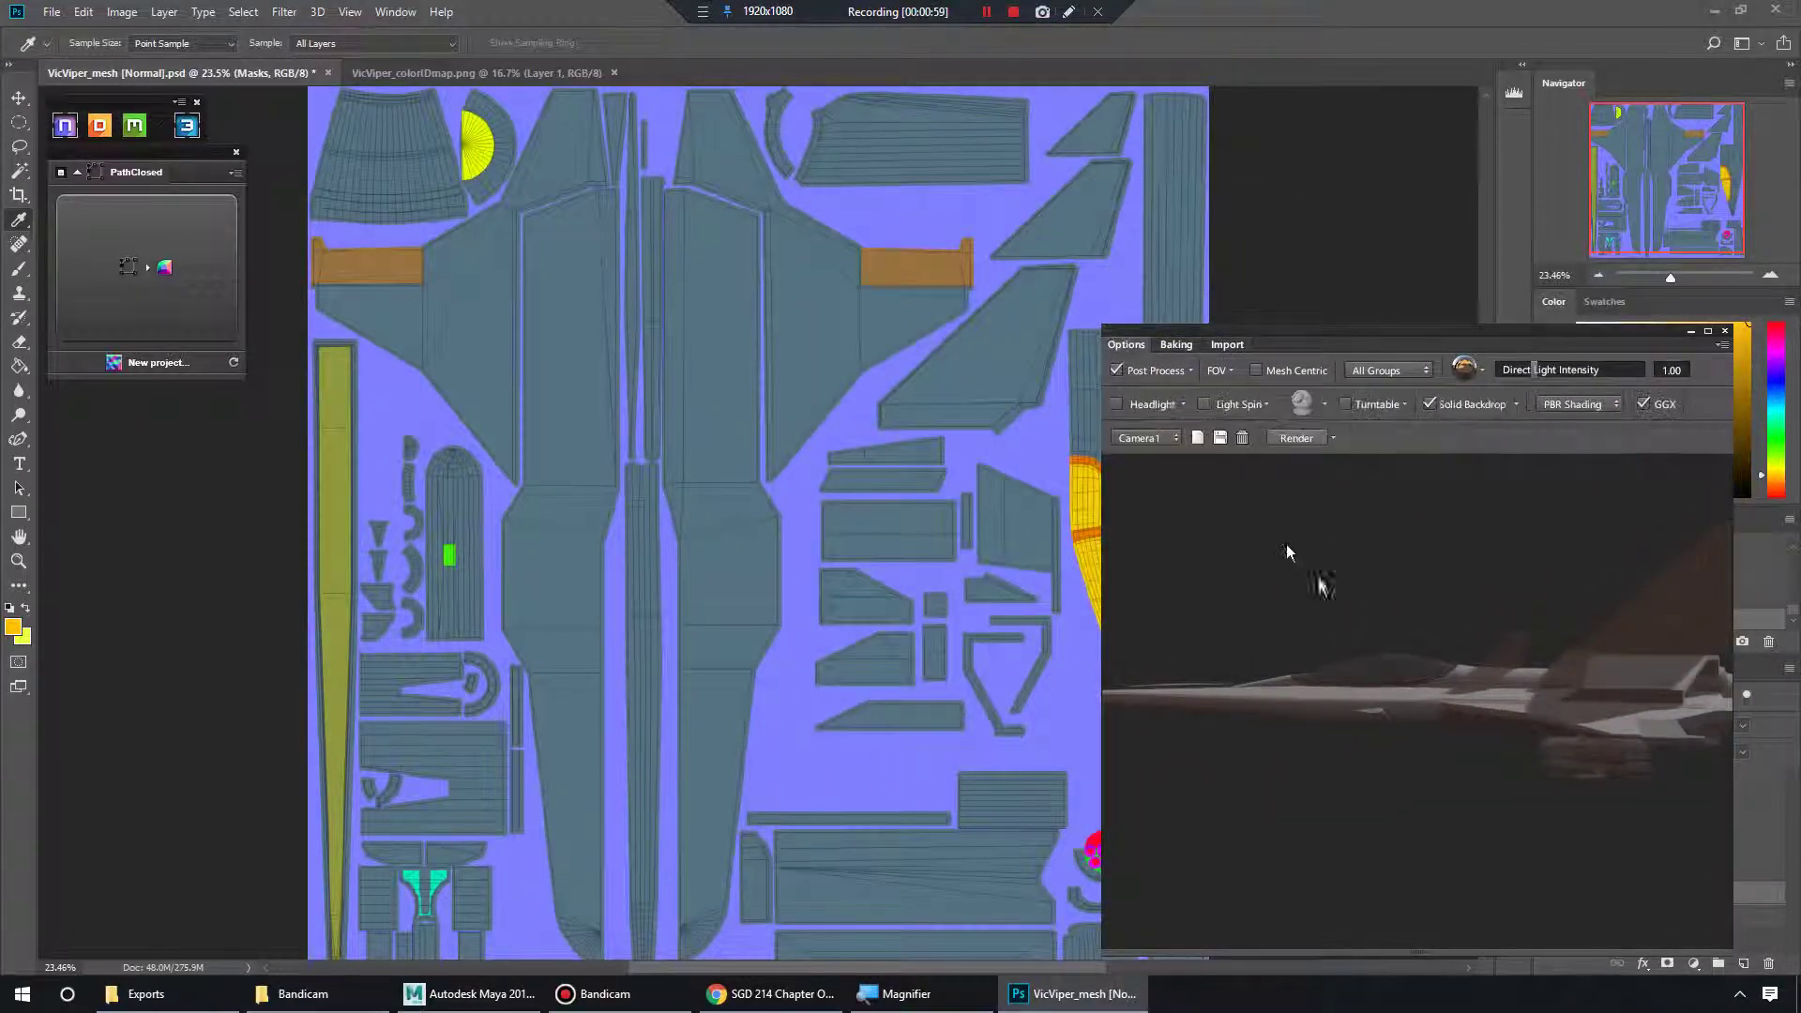
{"action": "left_click_drag", "start_coordinate": [1410, 683], "coordinate": [1449, 544]}
{"action": "left_click_drag", "start_coordinate": [1402, 338], "coordinate": [1102, 282]}
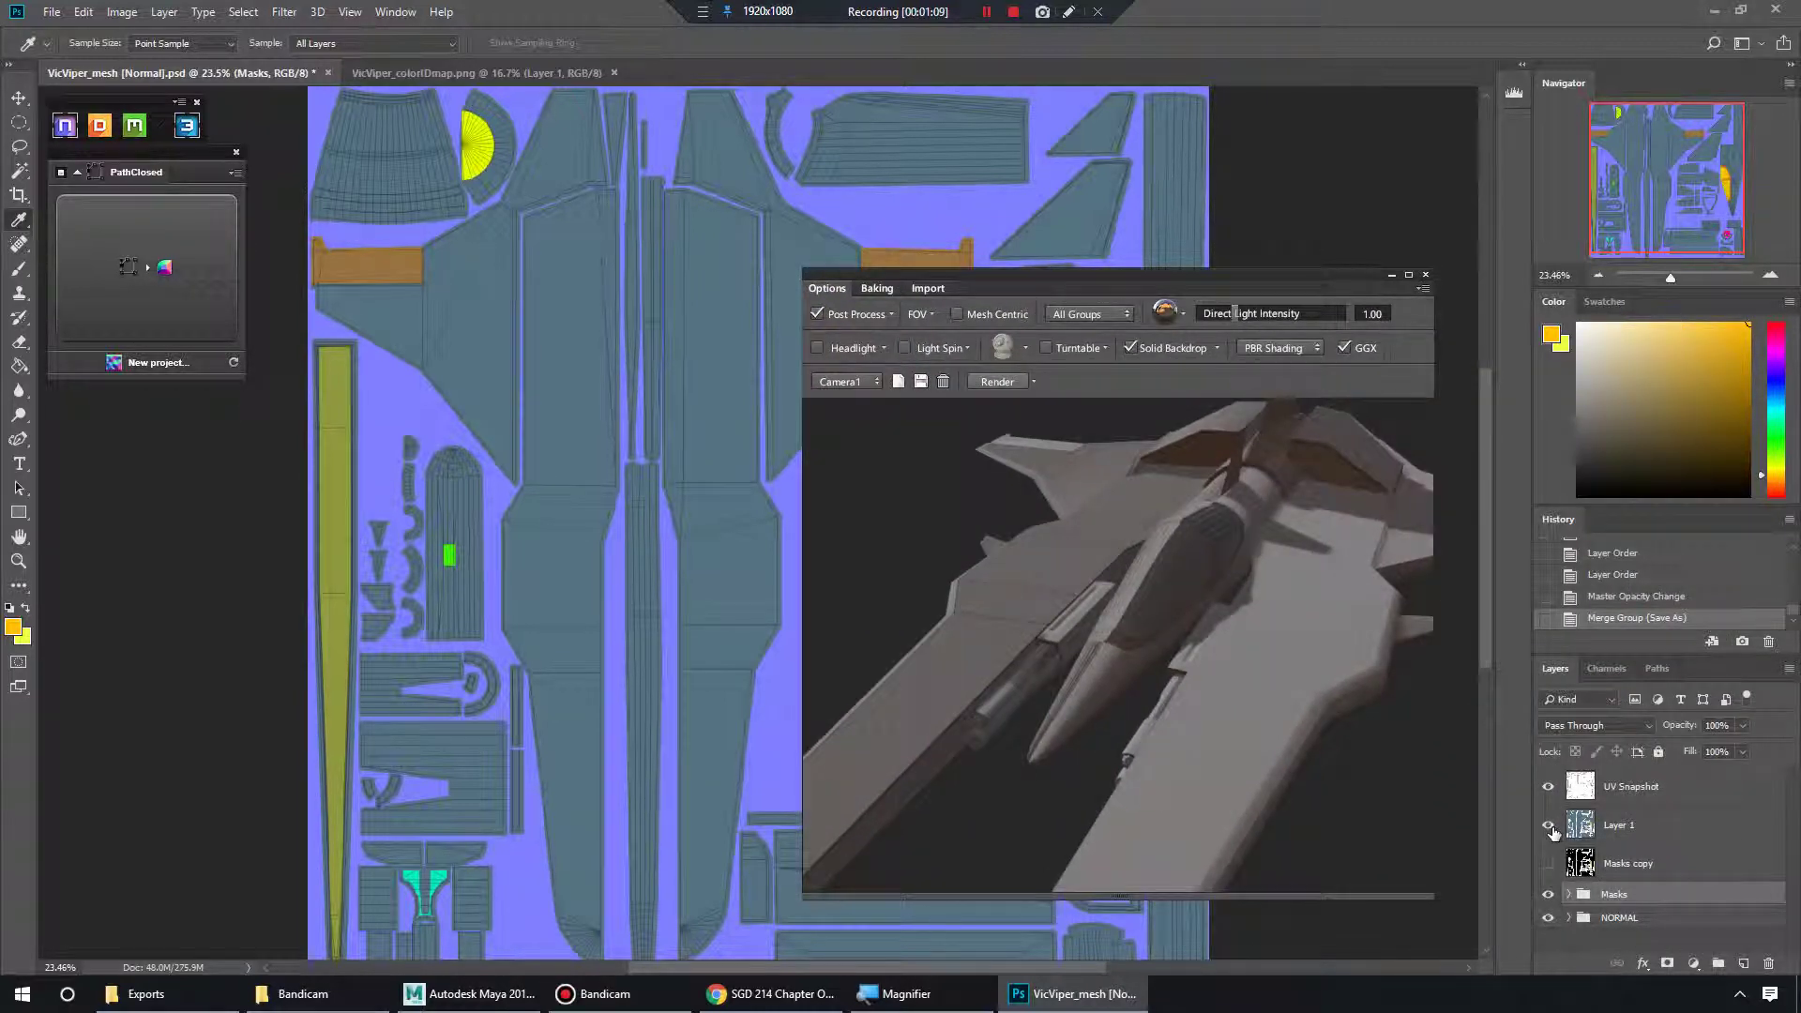
Hide the Layer 1 and UV Snapshot layers and refresh the 3D preview with the cockpit area framed
{"action": "left_click", "coordinate": [1548, 826]}
{"action": "left_click", "coordinate": [1549, 789]}
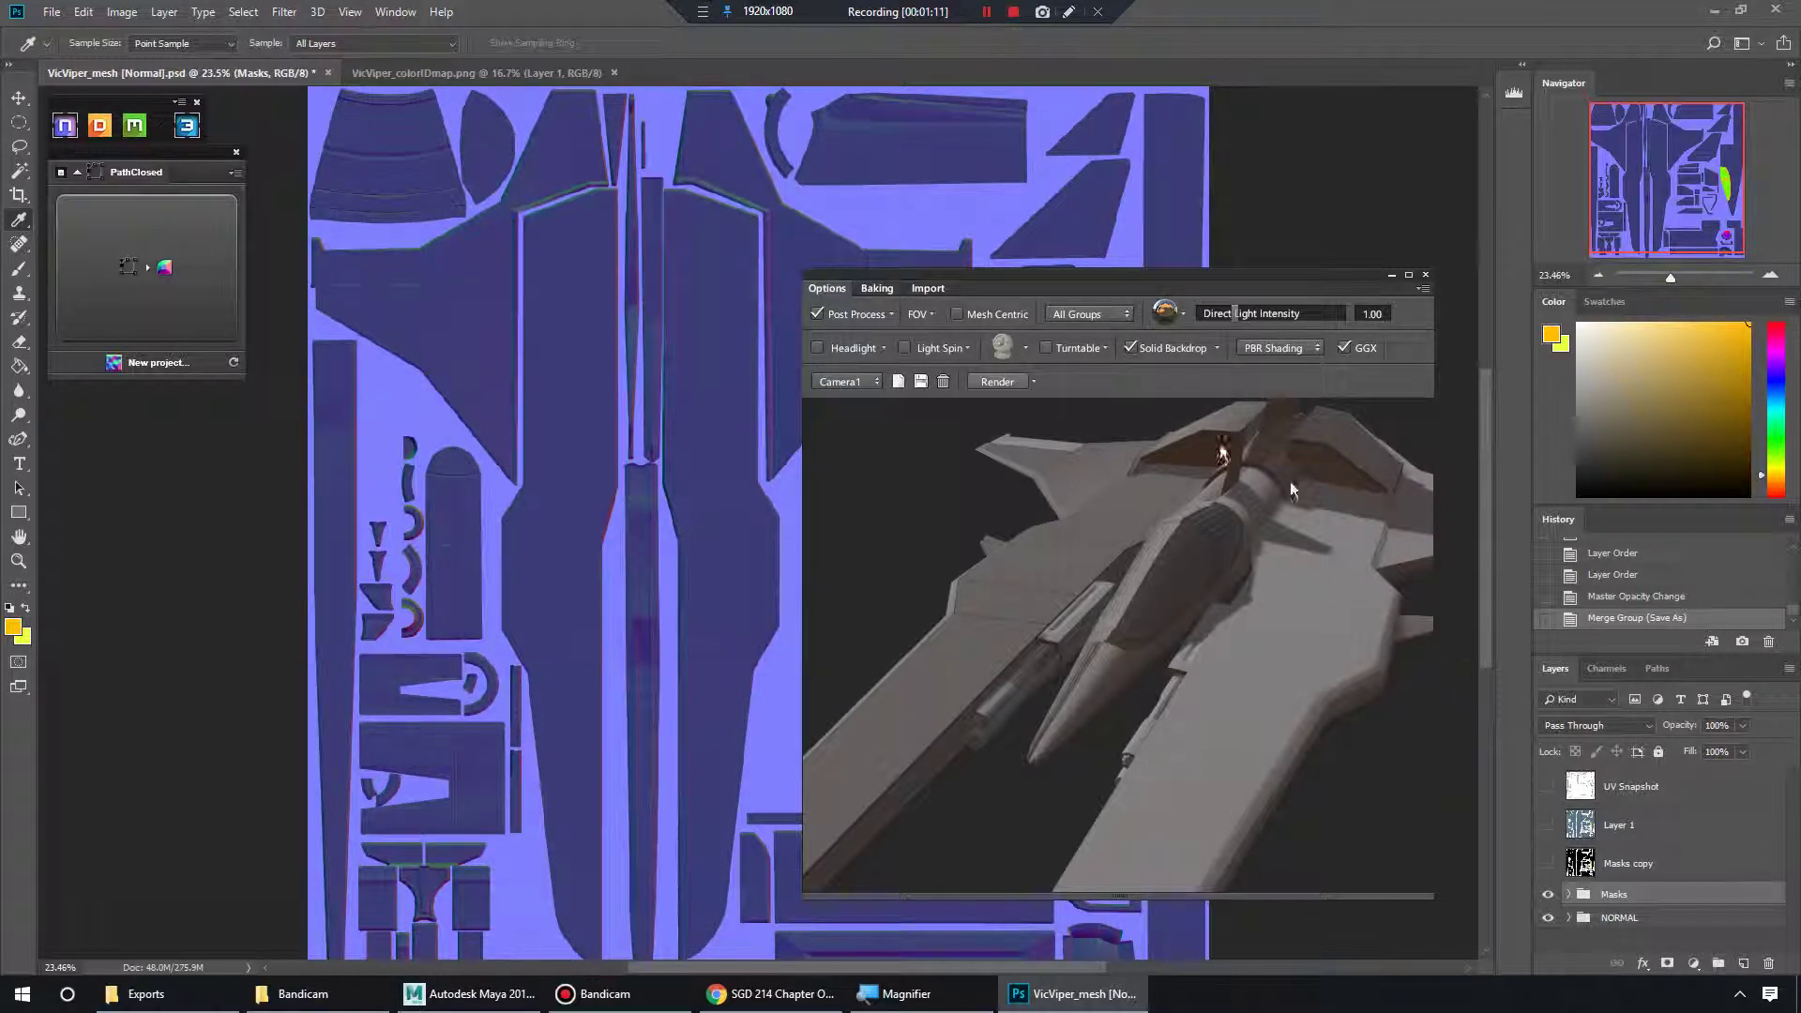
{"action": "left_click_drag", "start_coordinate": [989, 287], "coordinate": [1057, 285]}
{"action": "mouse_move", "coordinate": [1193, 584]}
{"action": "left_mouse_down"}
{"action": "mouse_move", "coordinate": [1266, 610]}
{"action": "mouse_move", "coordinate": [1210, 567]}
{"action": "left_mouse_up"}
{"action": "left_click", "coordinate": [234, 364]}
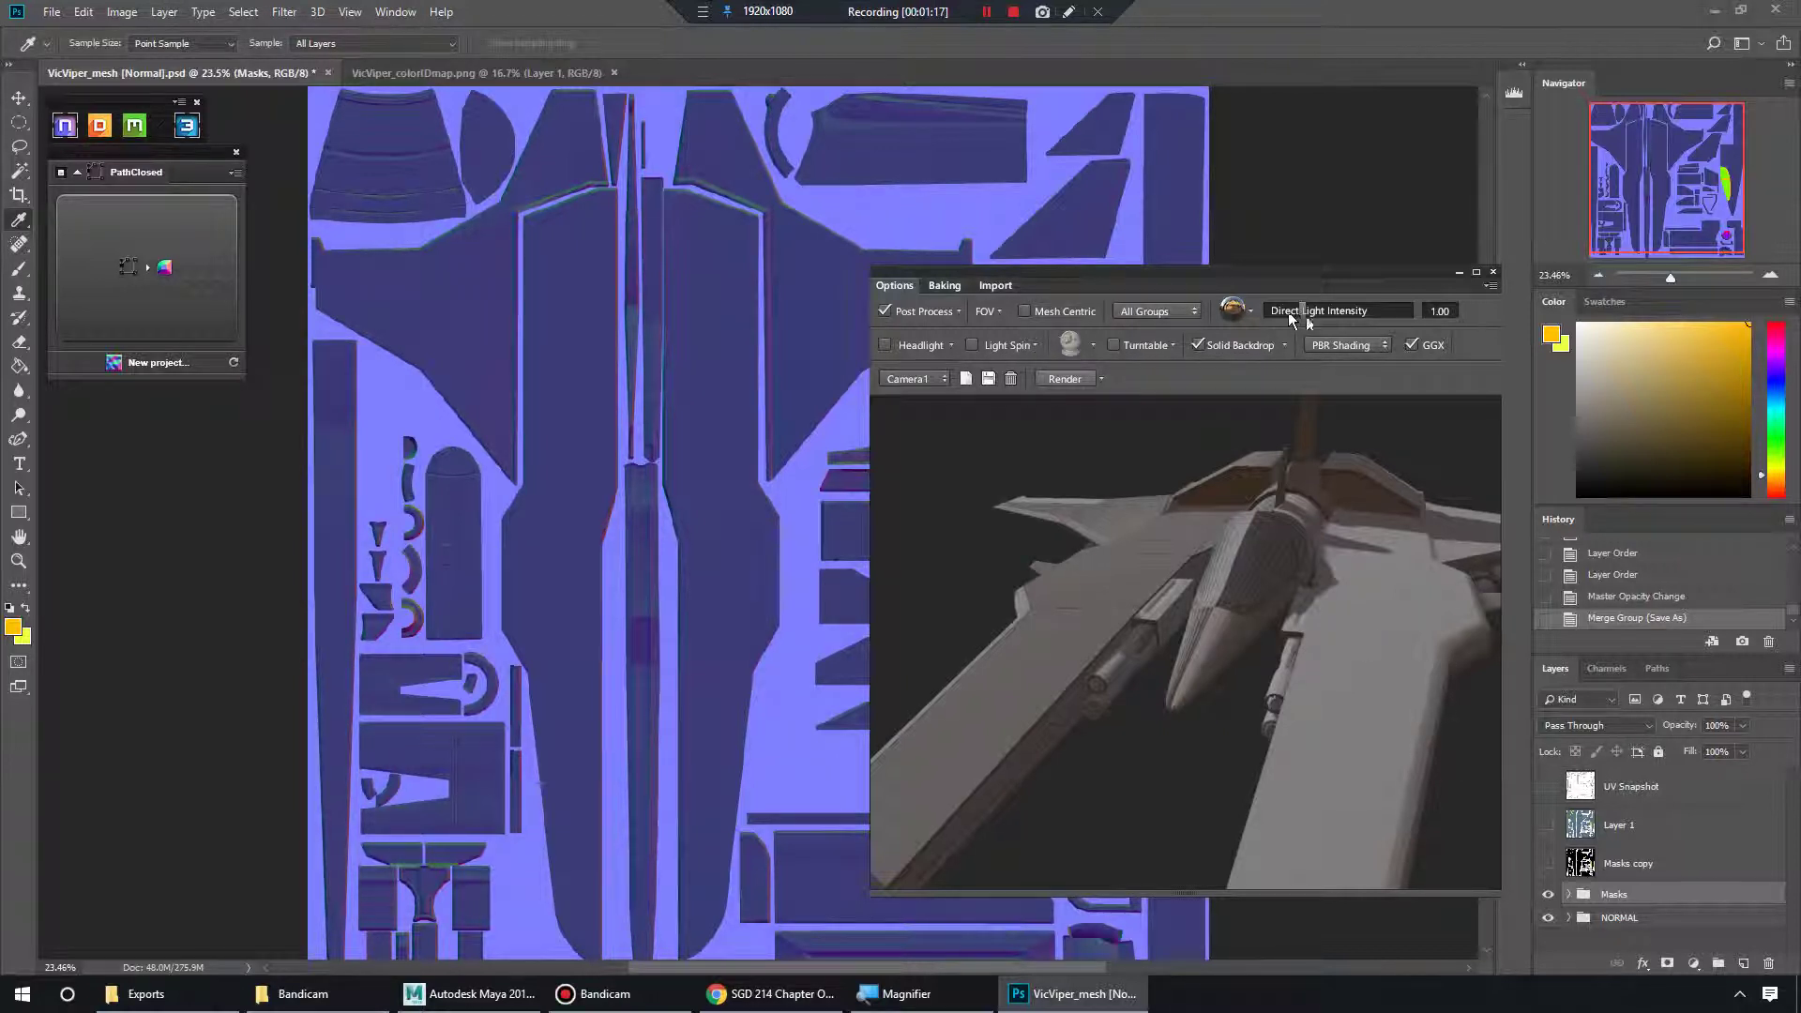
{"action": "left_click_drag", "start_coordinate": [1270, 262], "coordinate": [1239, 225]}
{"action": "scroll", "coordinate": [1222, 582], "scroll_direction": "up", "scroll_amount": 3}
{"action": "left_click_drag", "start_coordinate": [1197, 589], "coordinate": [1138, 638]}
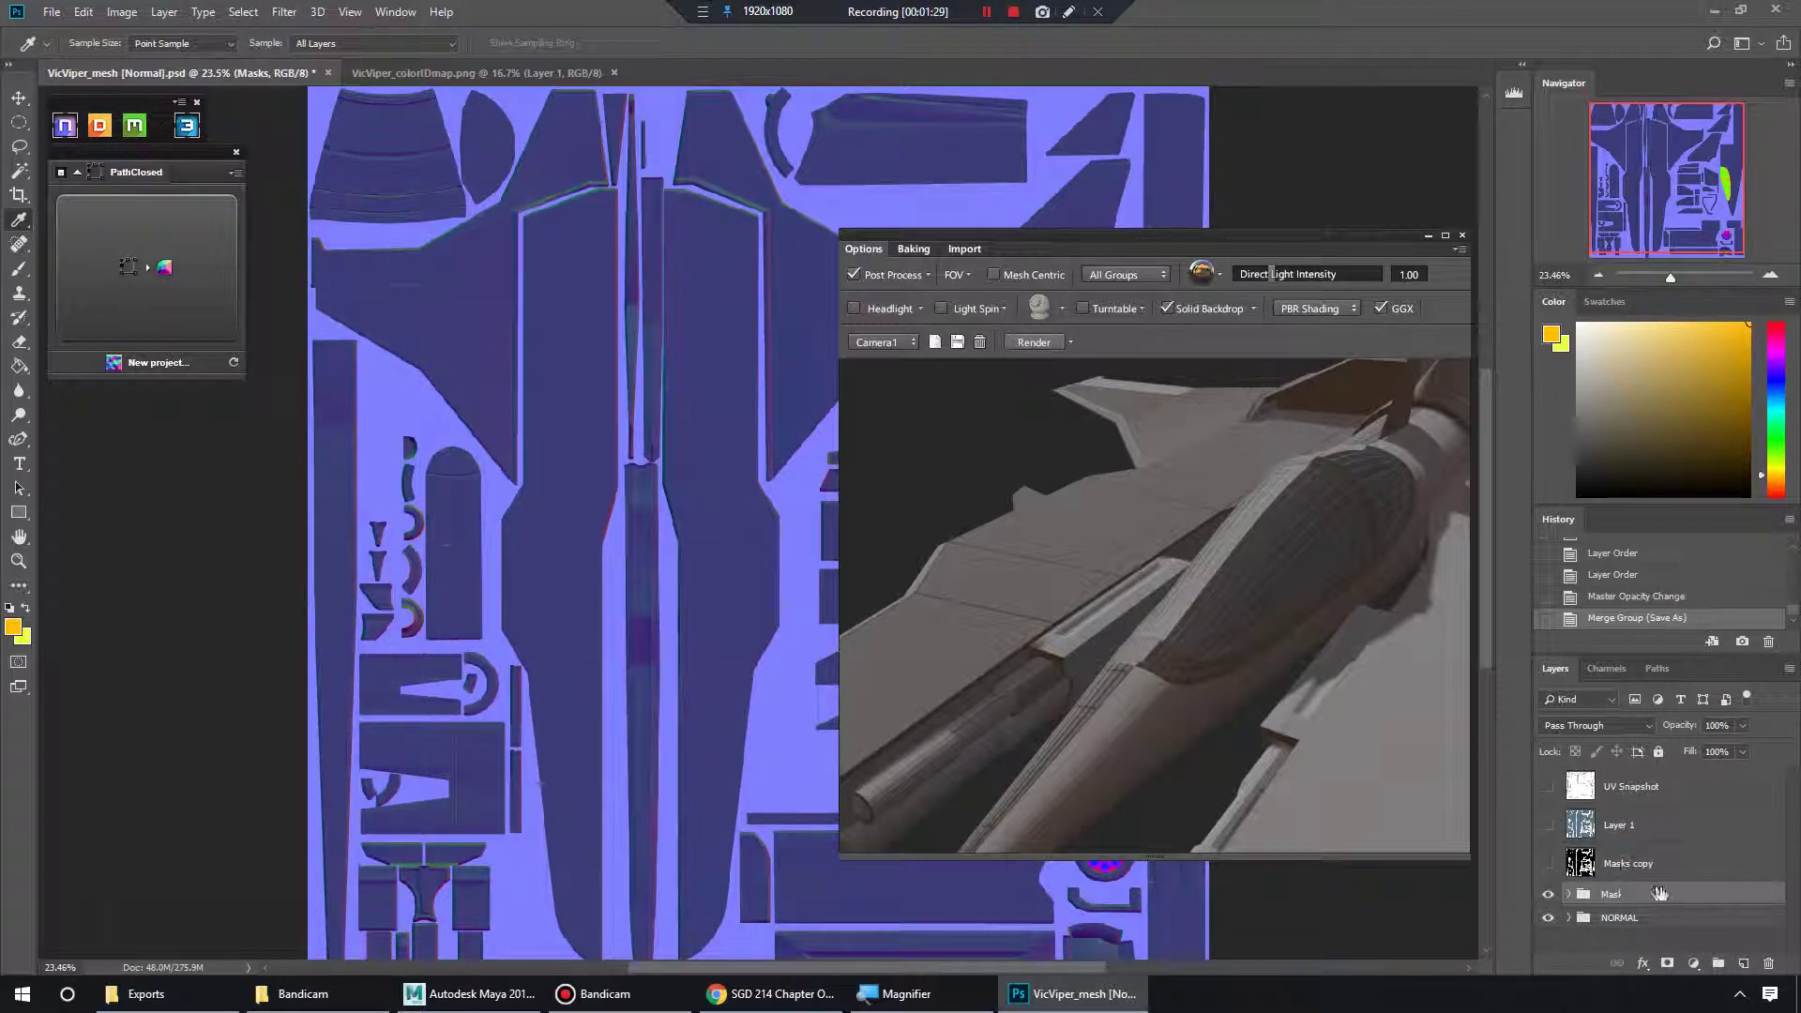
Hide the Masks group and delete the Masks copy layer
{"action": "left_click", "coordinate": [1549, 896]}
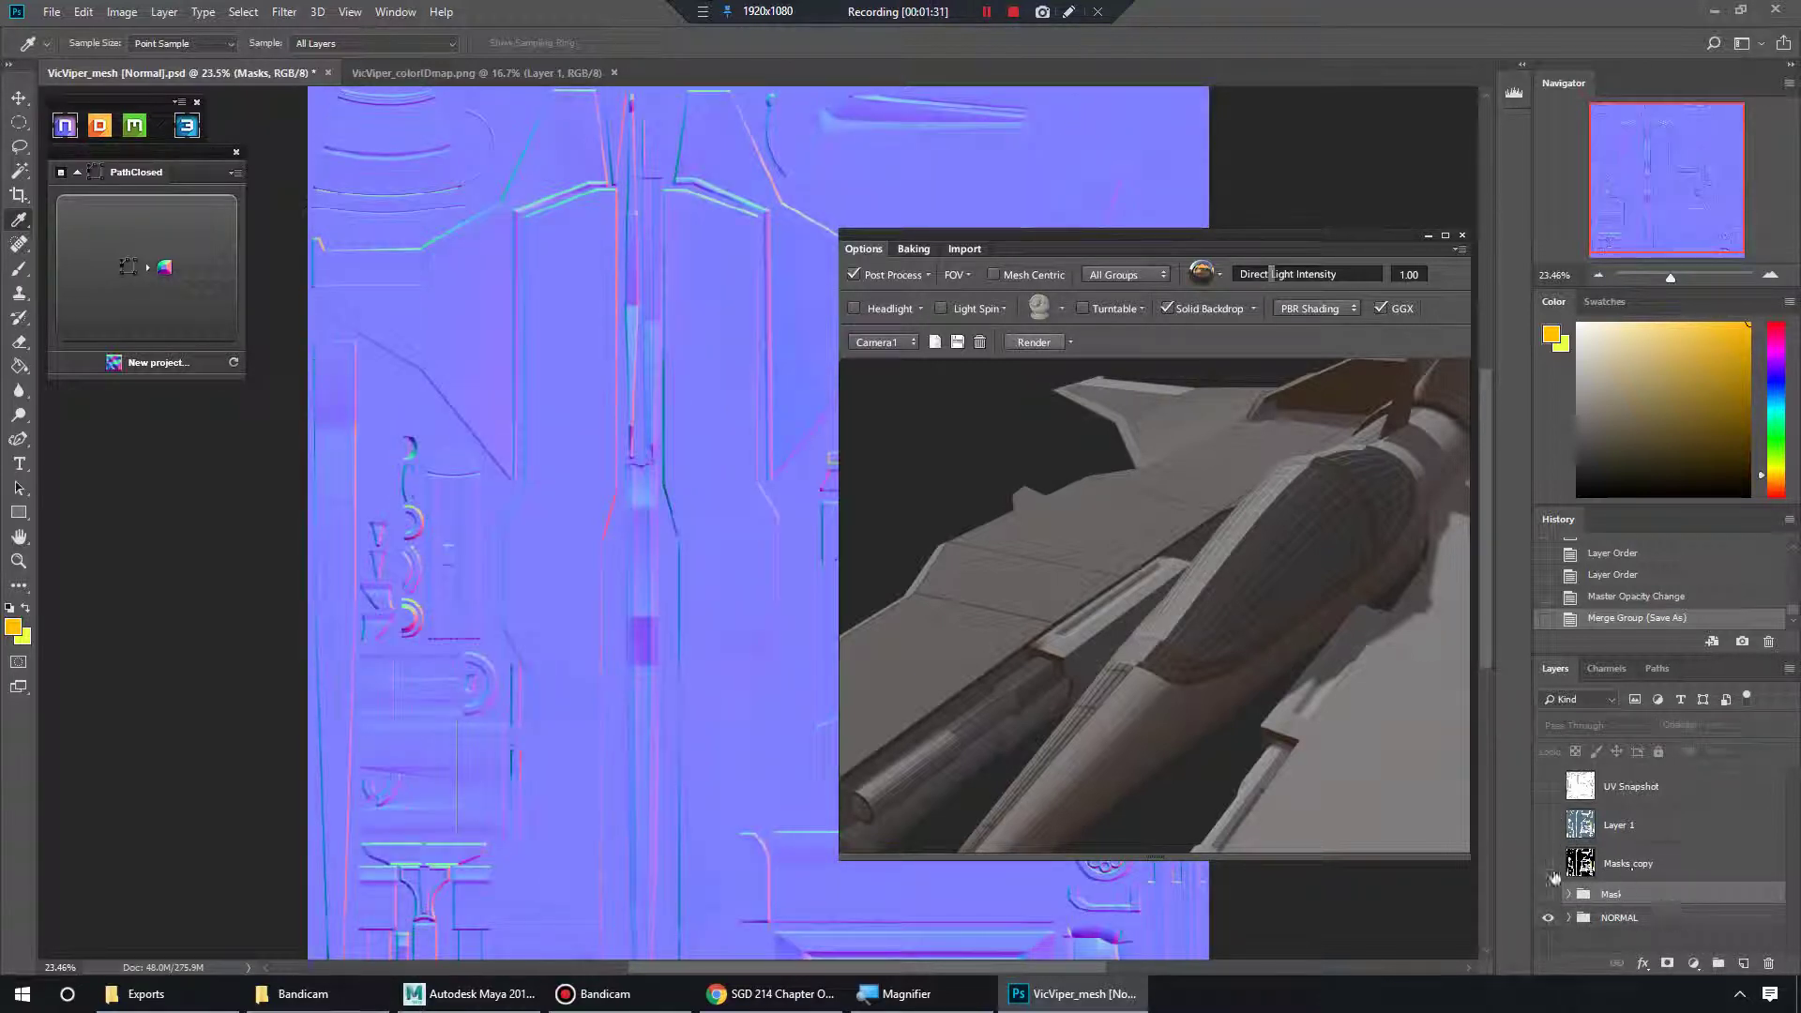
{"action": "left_click", "coordinate": [1646, 918]}
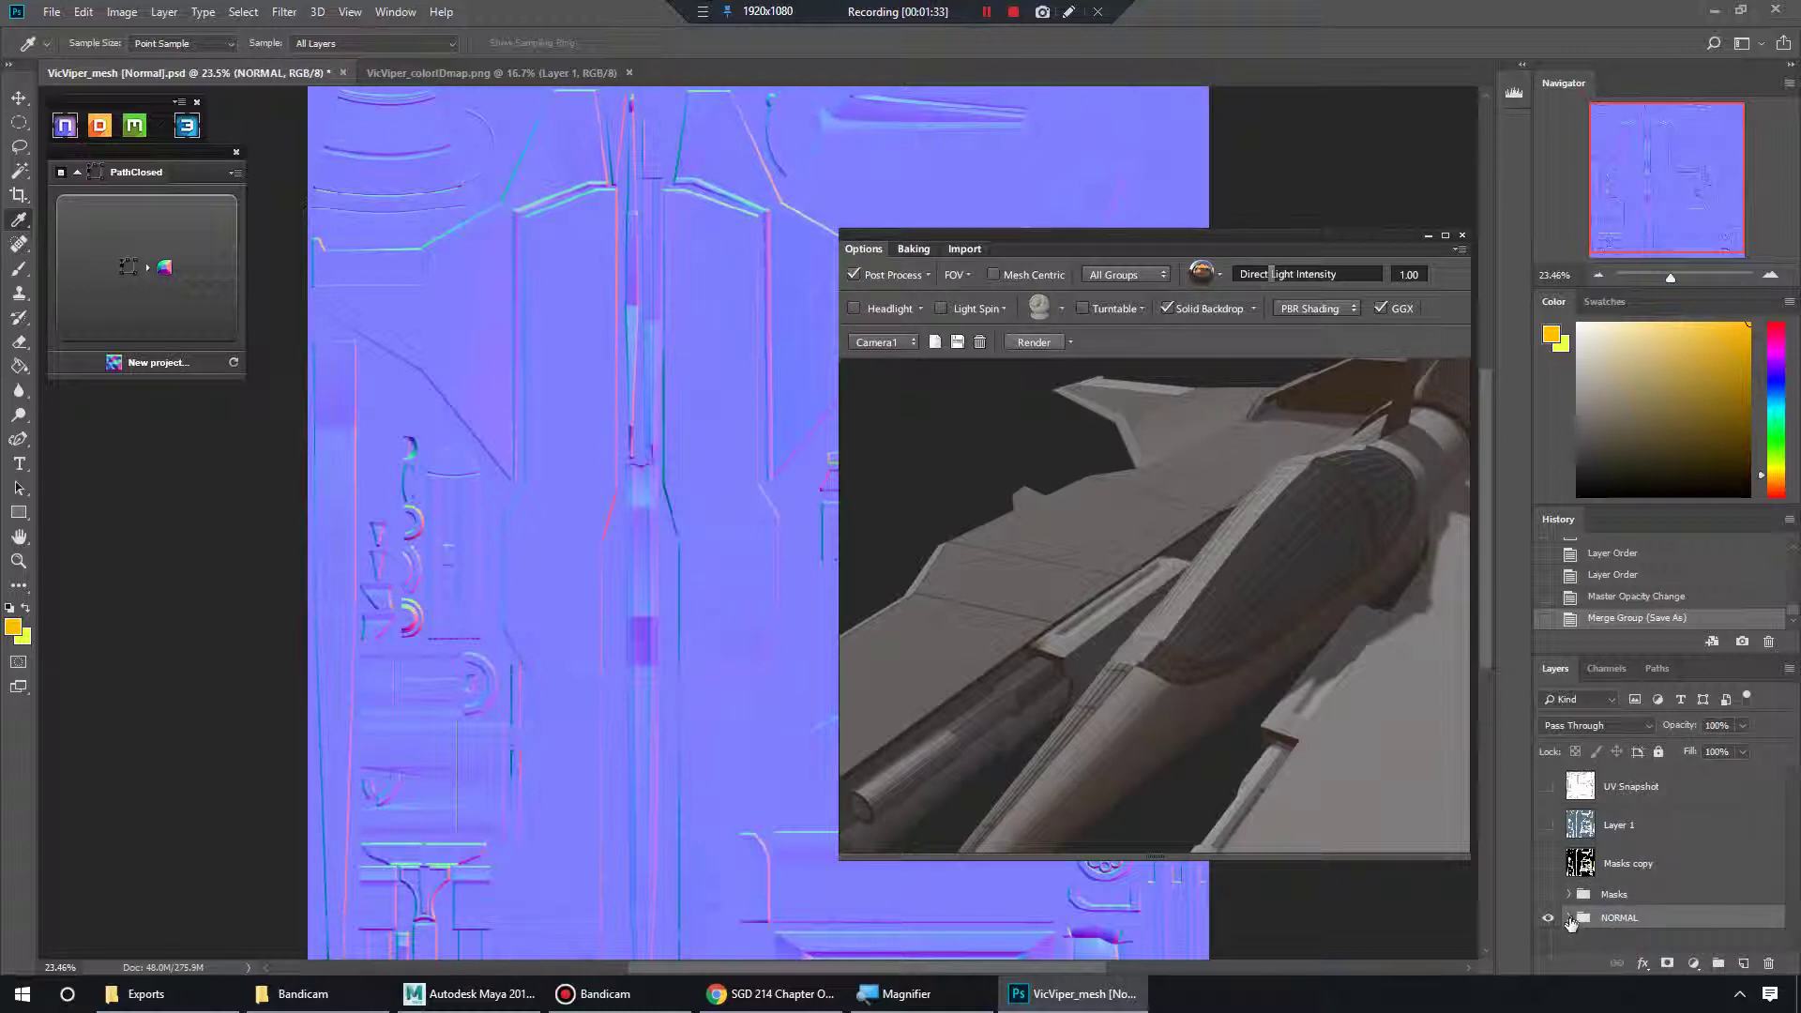
{"action": "left_click", "coordinate": [1604, 865]}
{"action": "key", "text": "Delete"}
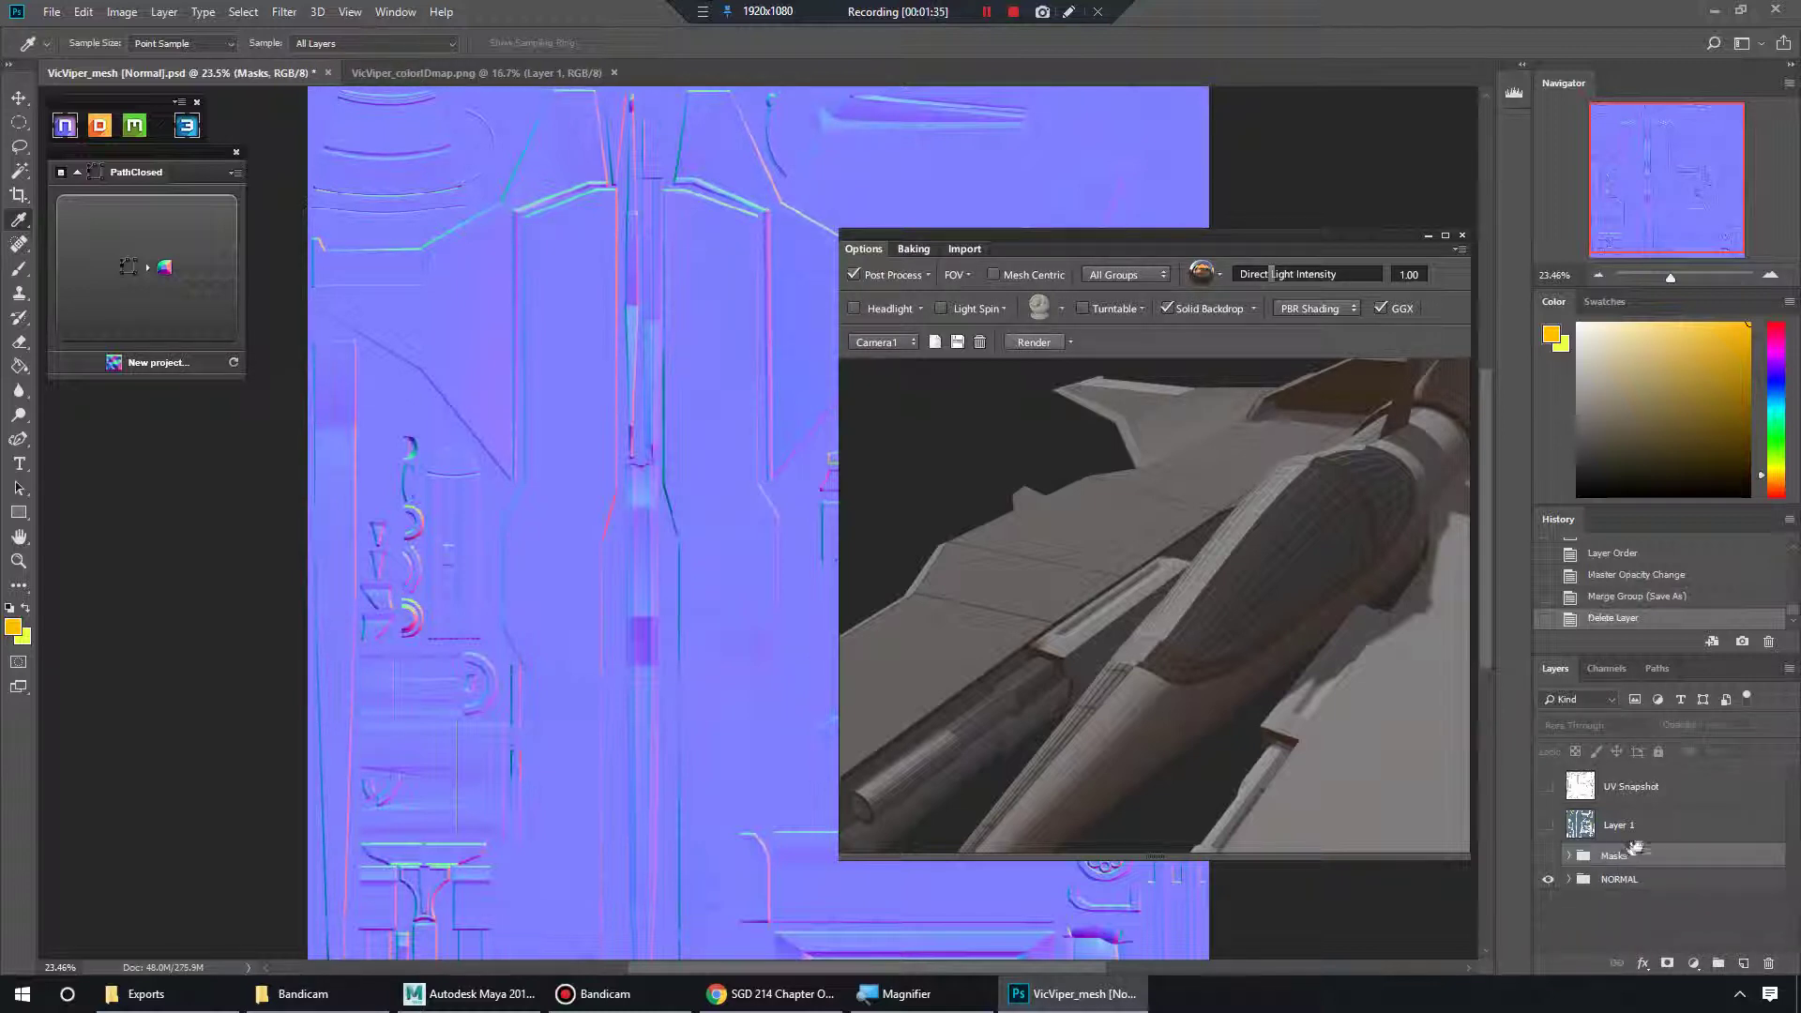
Move Layer 1 into the Masks group and refresh the 3D preview with only the NORMAL group visible
{"action": "left_click_drag", "start_coordinate": [1646, 828], "coordinate": [1591, 856]}
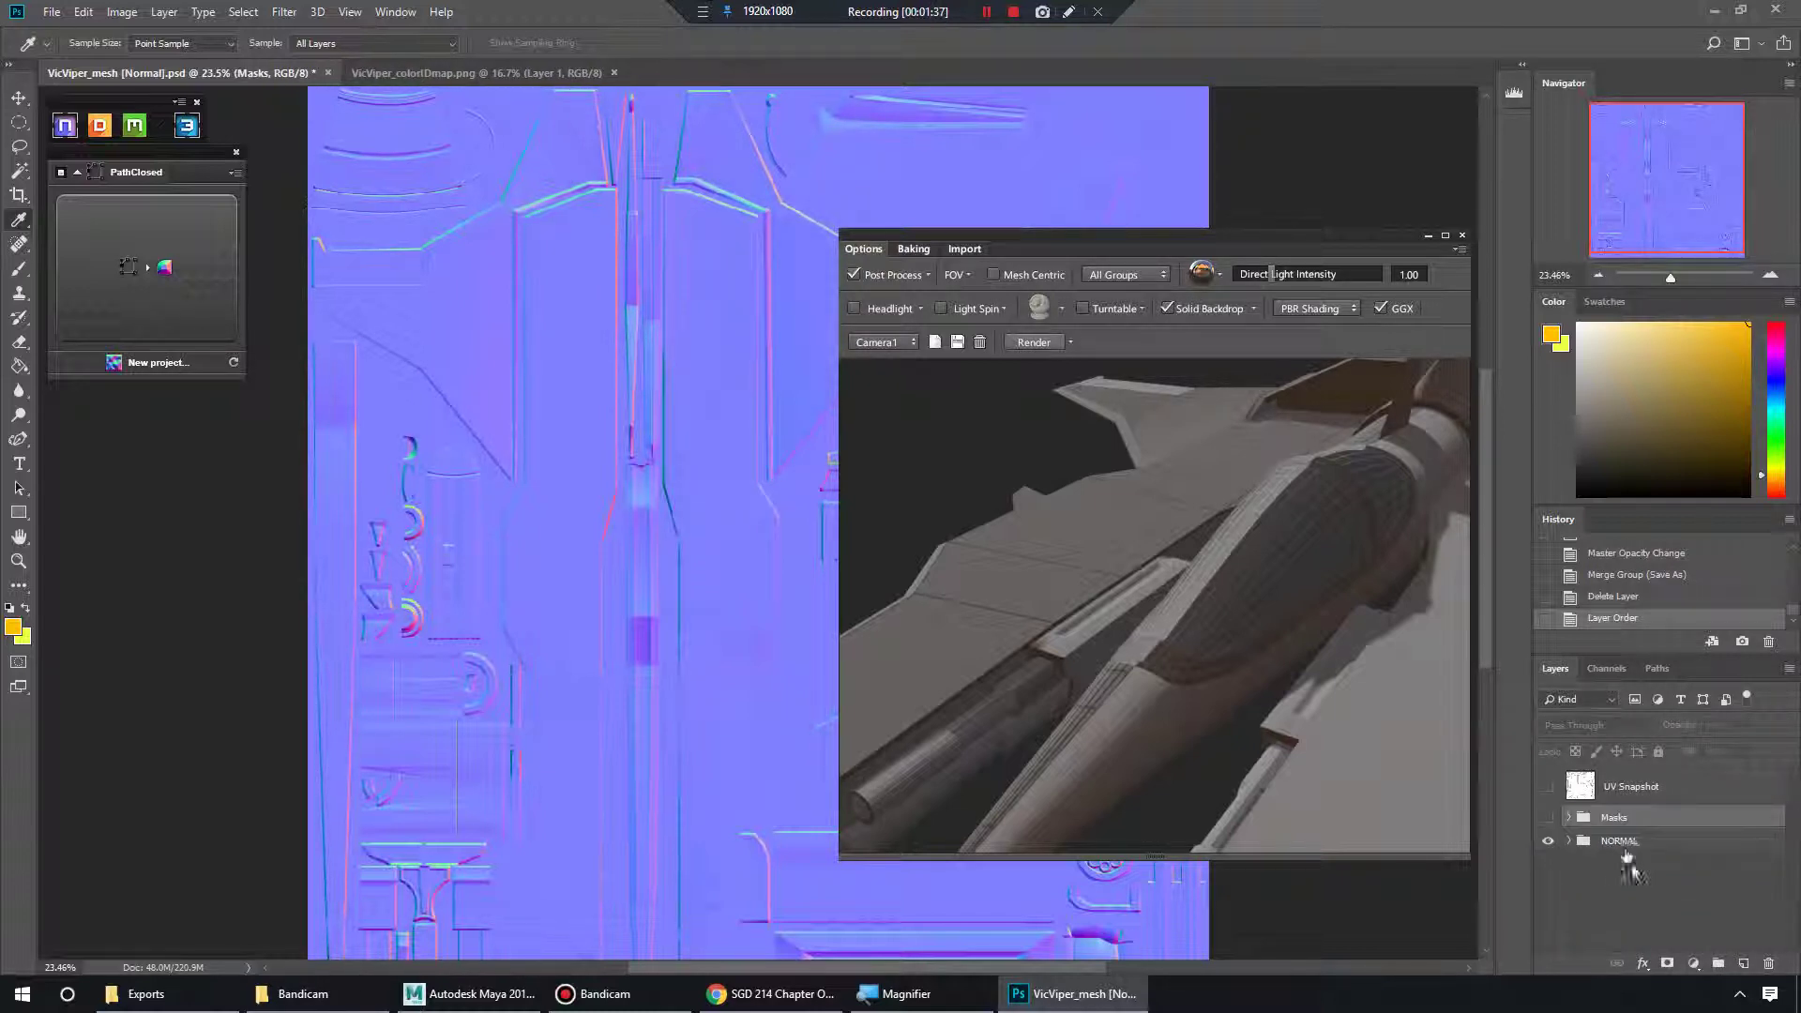
{"action": "left_click", "coordinate": [1669, 842]}
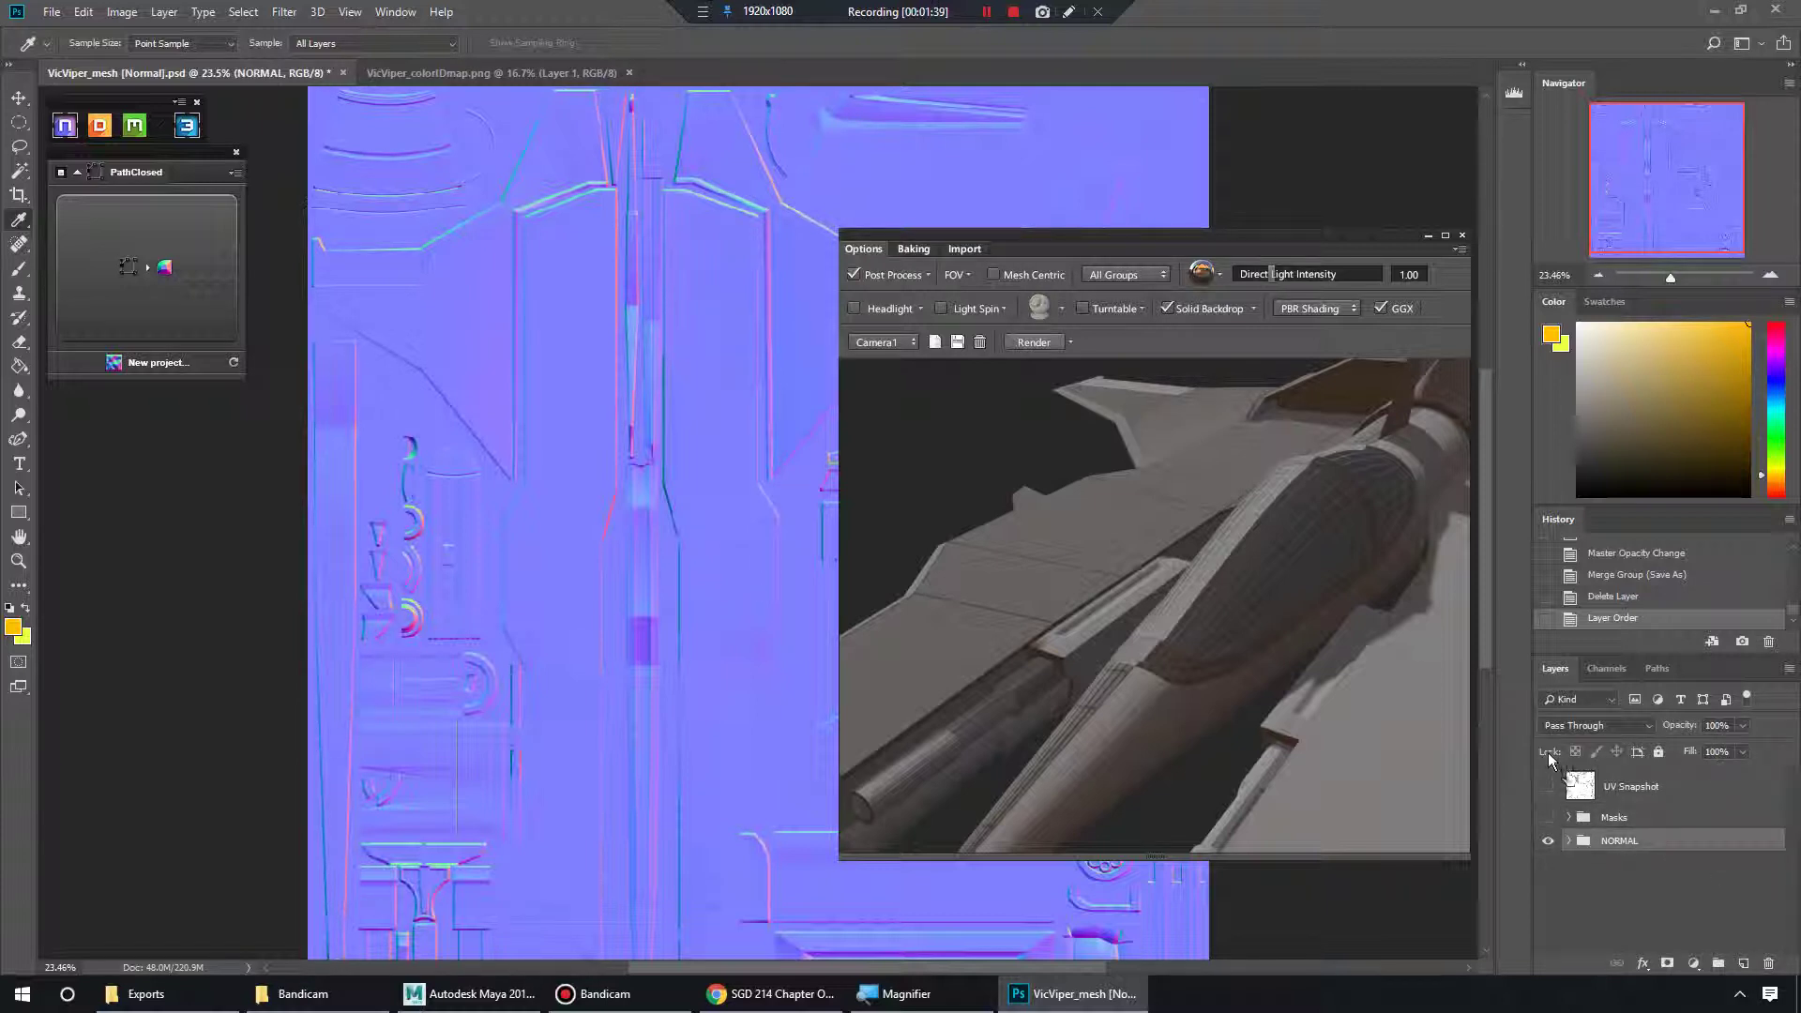
{"action": "left_click_drag", "start_coordinate": [1235, 238], "coordinate": [1207, 263]}
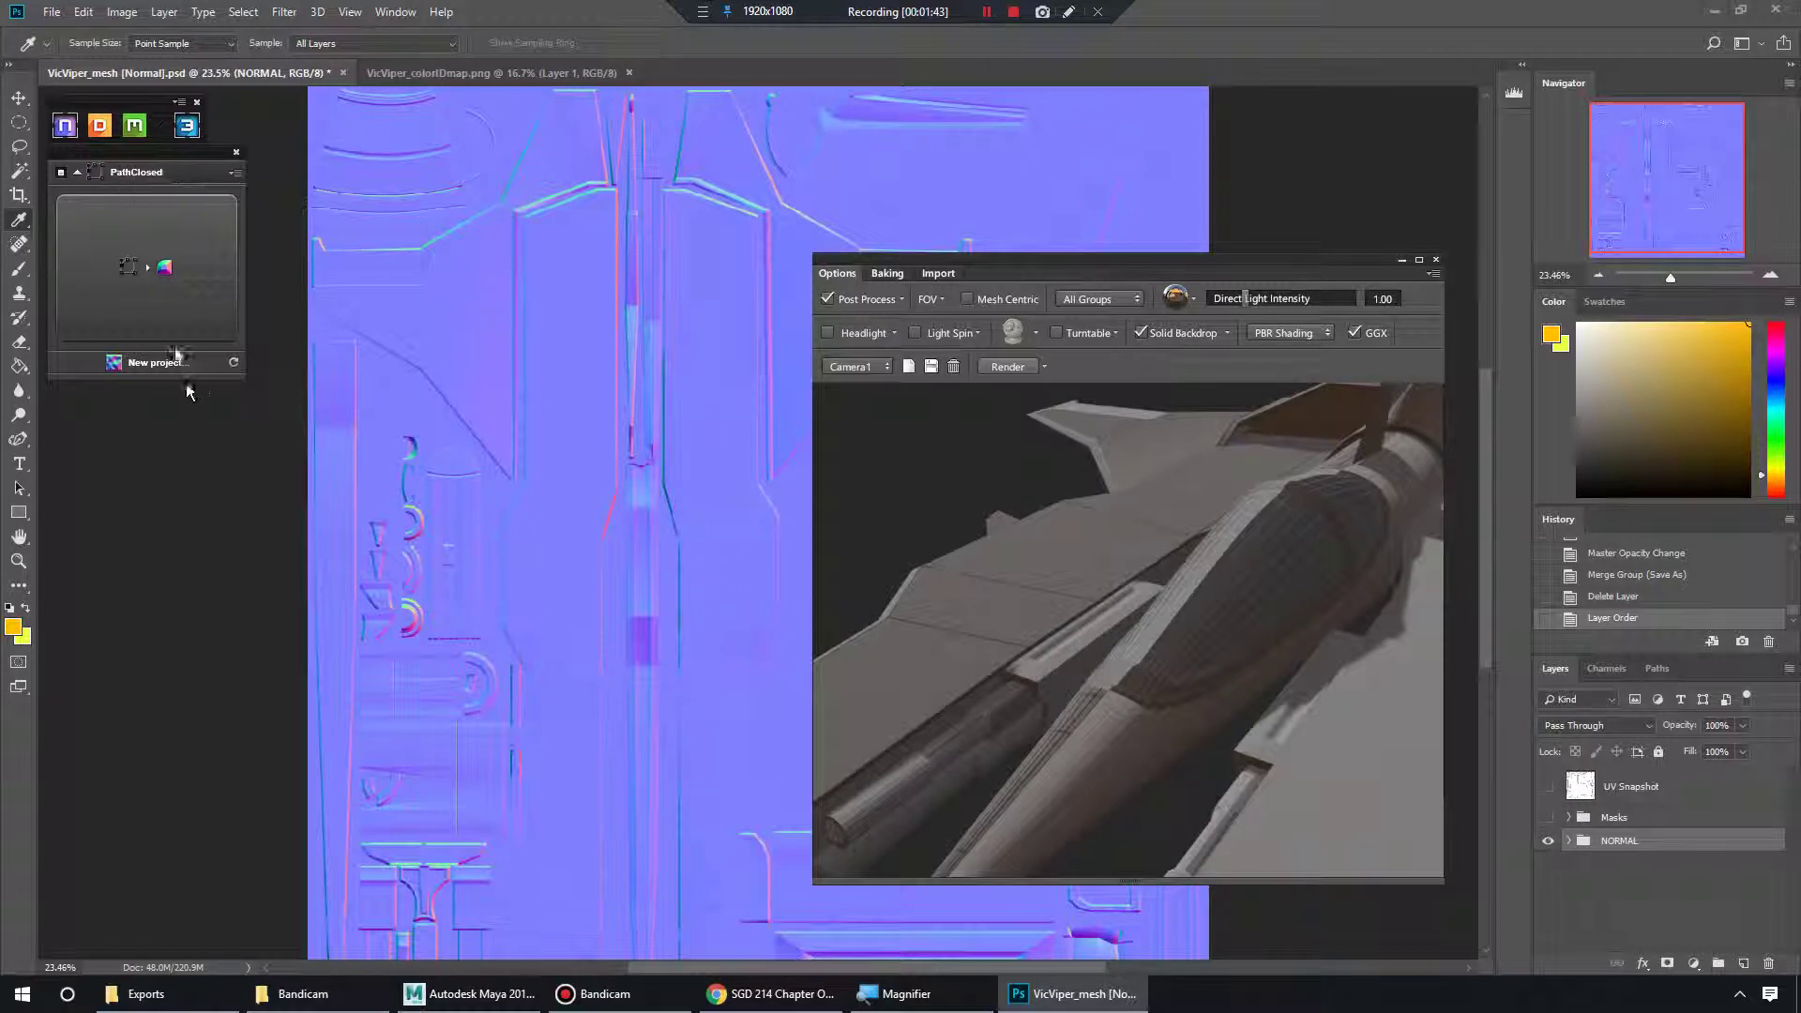
{"action": "mouse_move", "coordinate": [232, 373]}
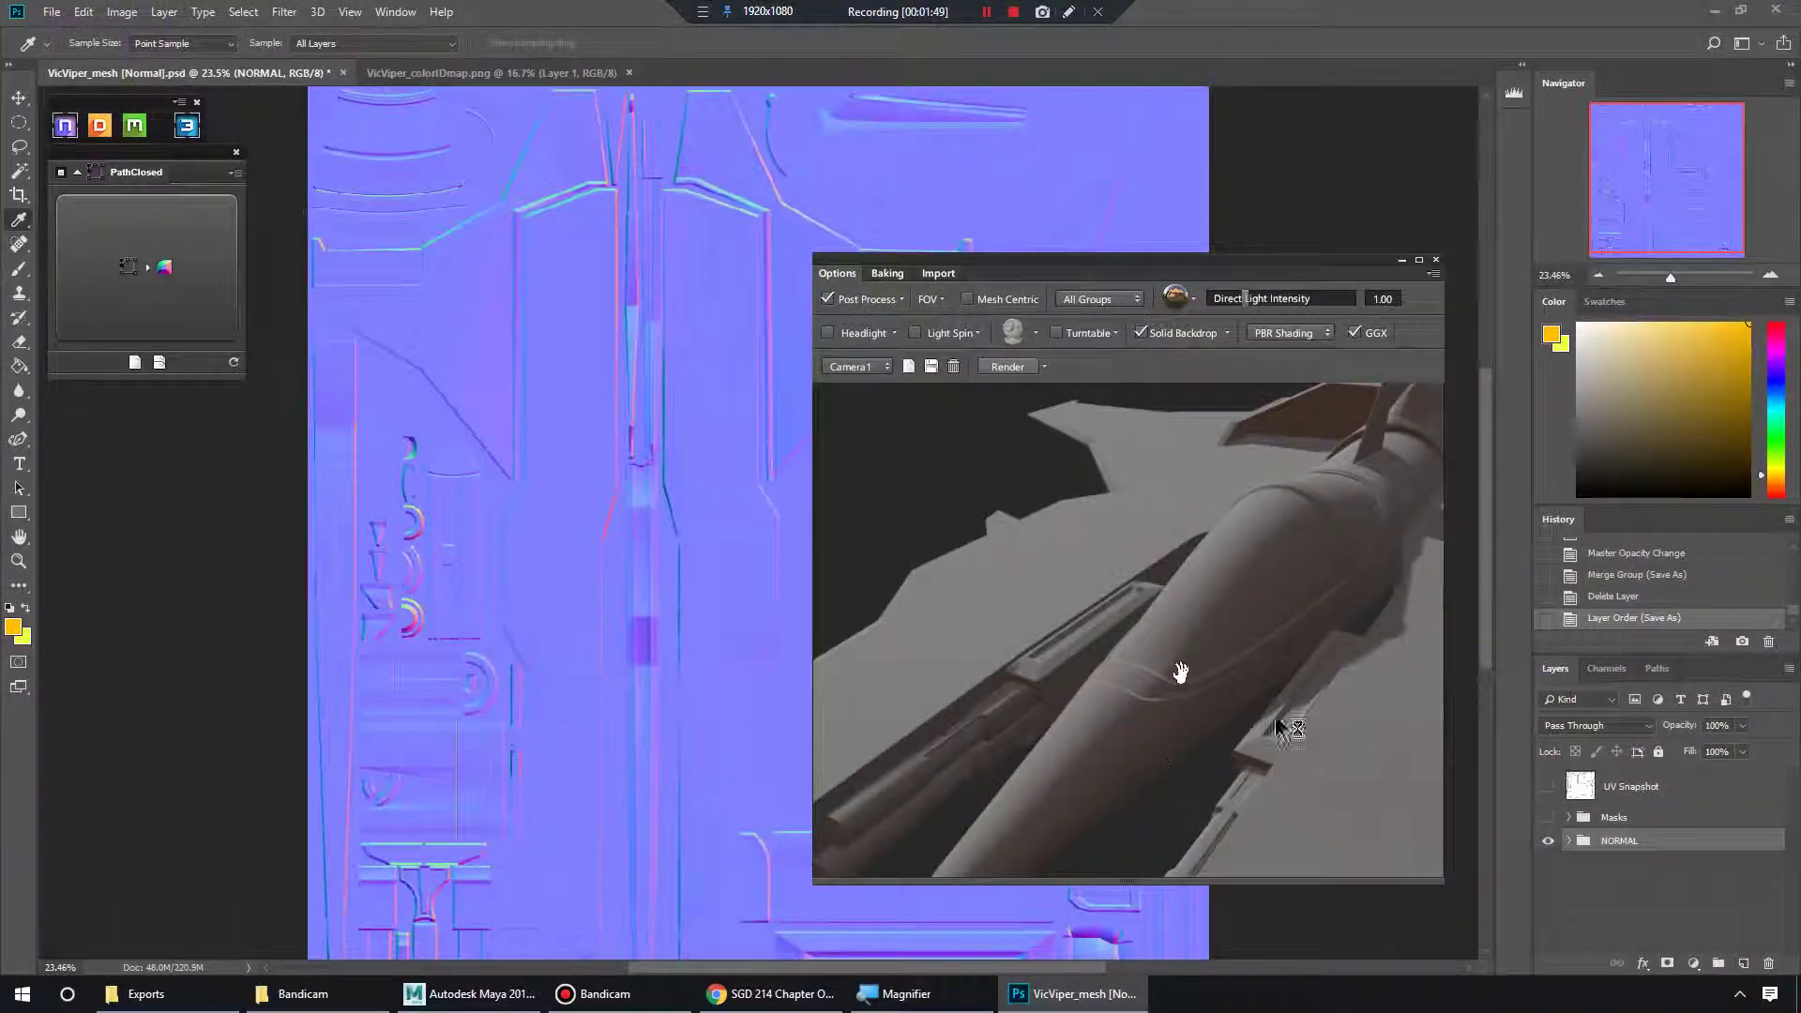
{"action": "left_click_drag", "start_coordinate": [1274, 591], "coordinate": [1163, 563]}
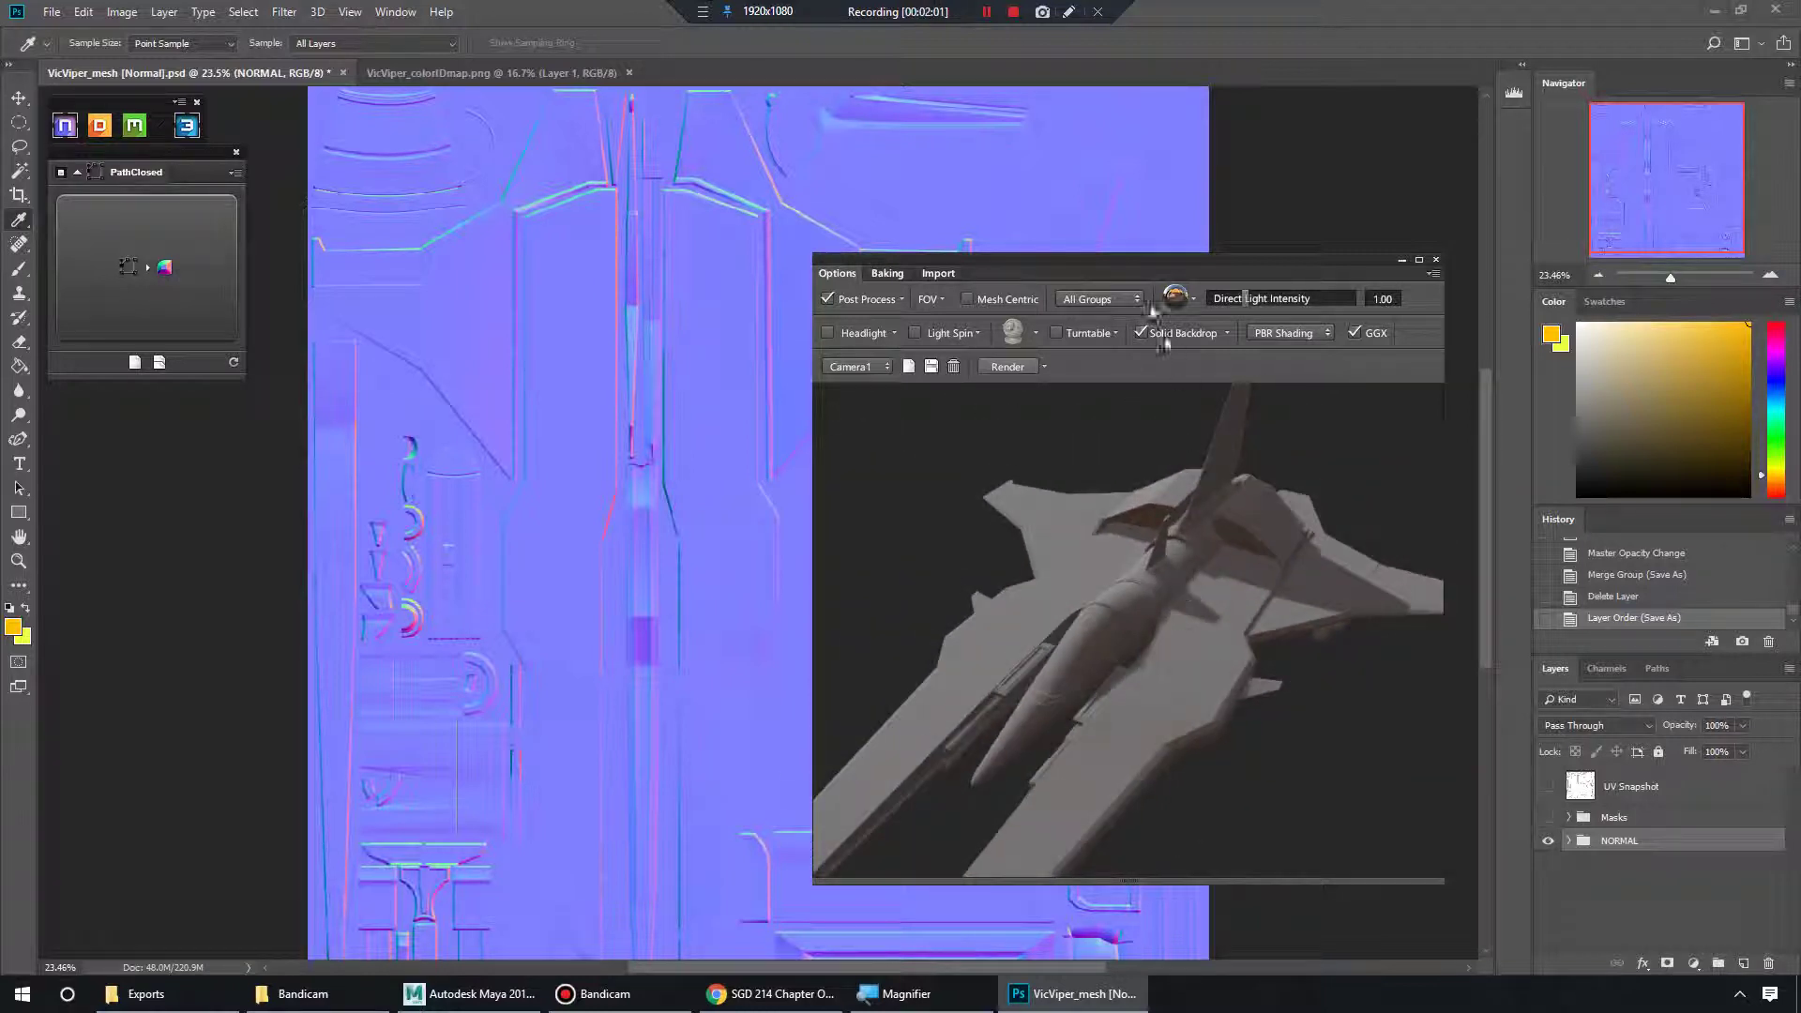
Enlarge the 3D preview window over the canvas and frame the whole ship in it
{"action": "left_click_drag", "start_coordinate": [814, 254], "coordinate": [507, 142]}
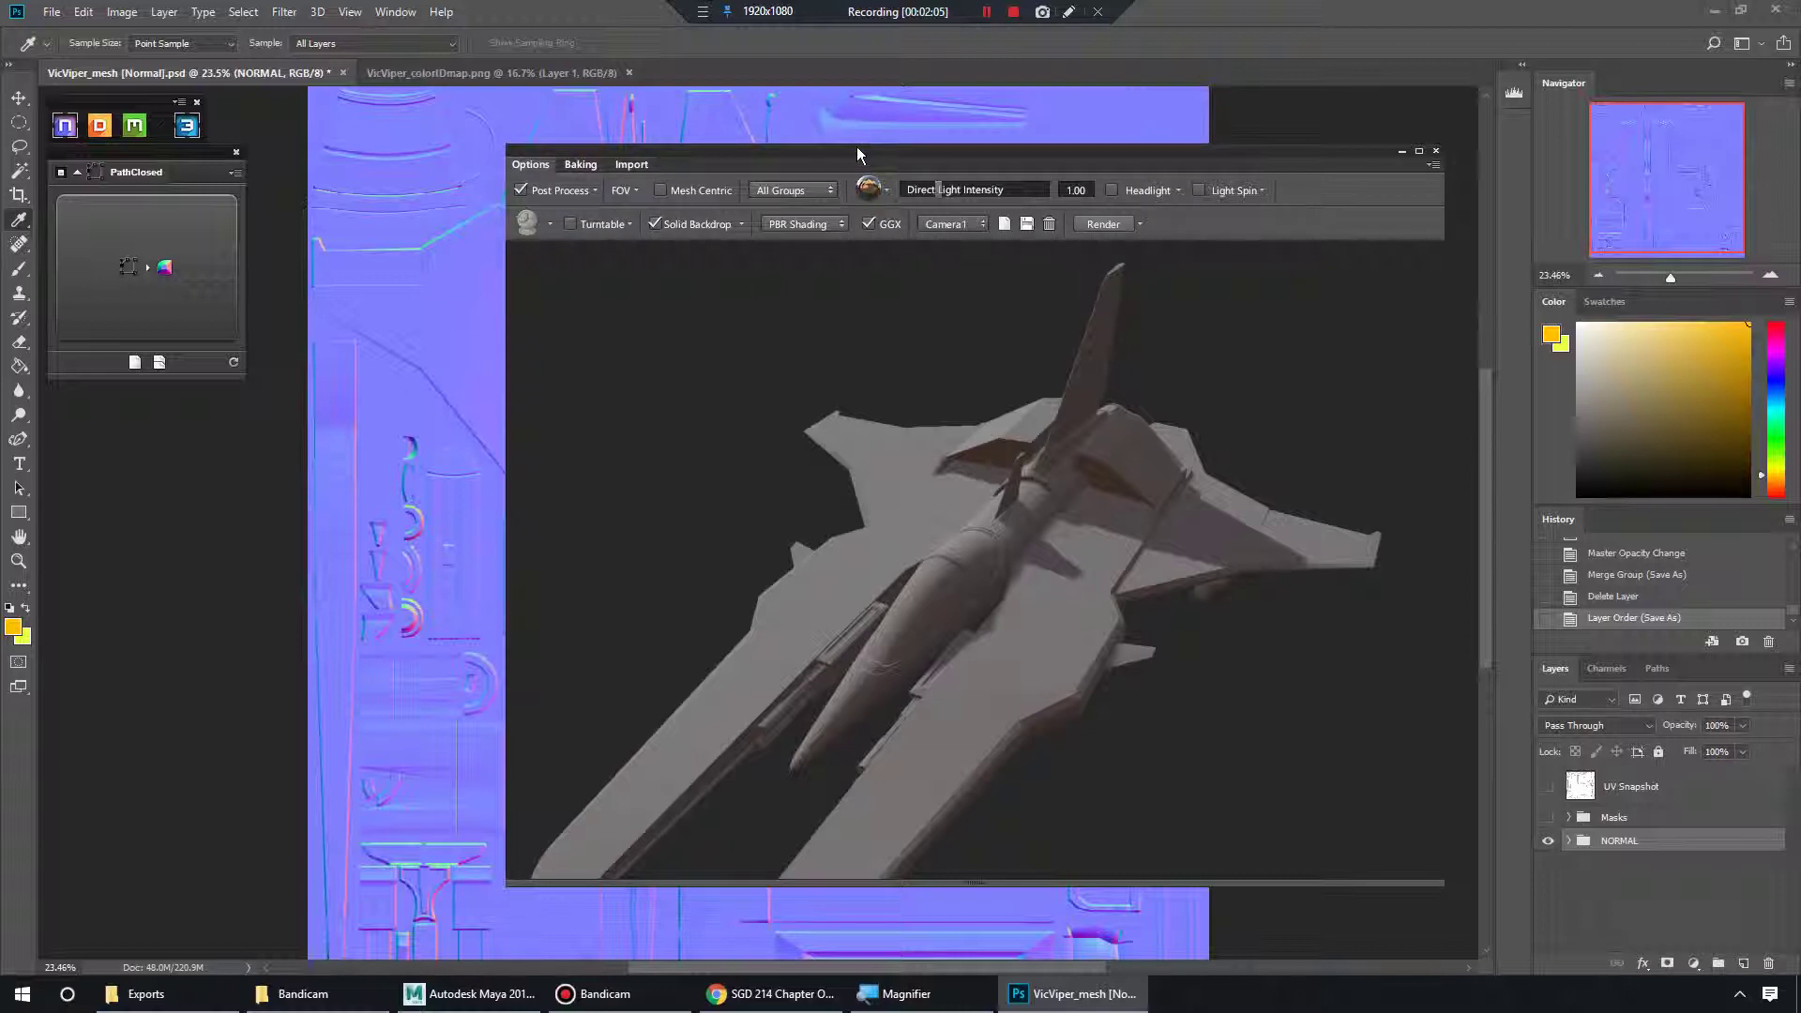
{"action": "left_click_drag", "start_coordinate": [857, 146], "coordinate": [709, 105]}
{"action": "scroll", "coordinate": [935, 446], "scroll_direction": "down", "scroll_amount": 3}
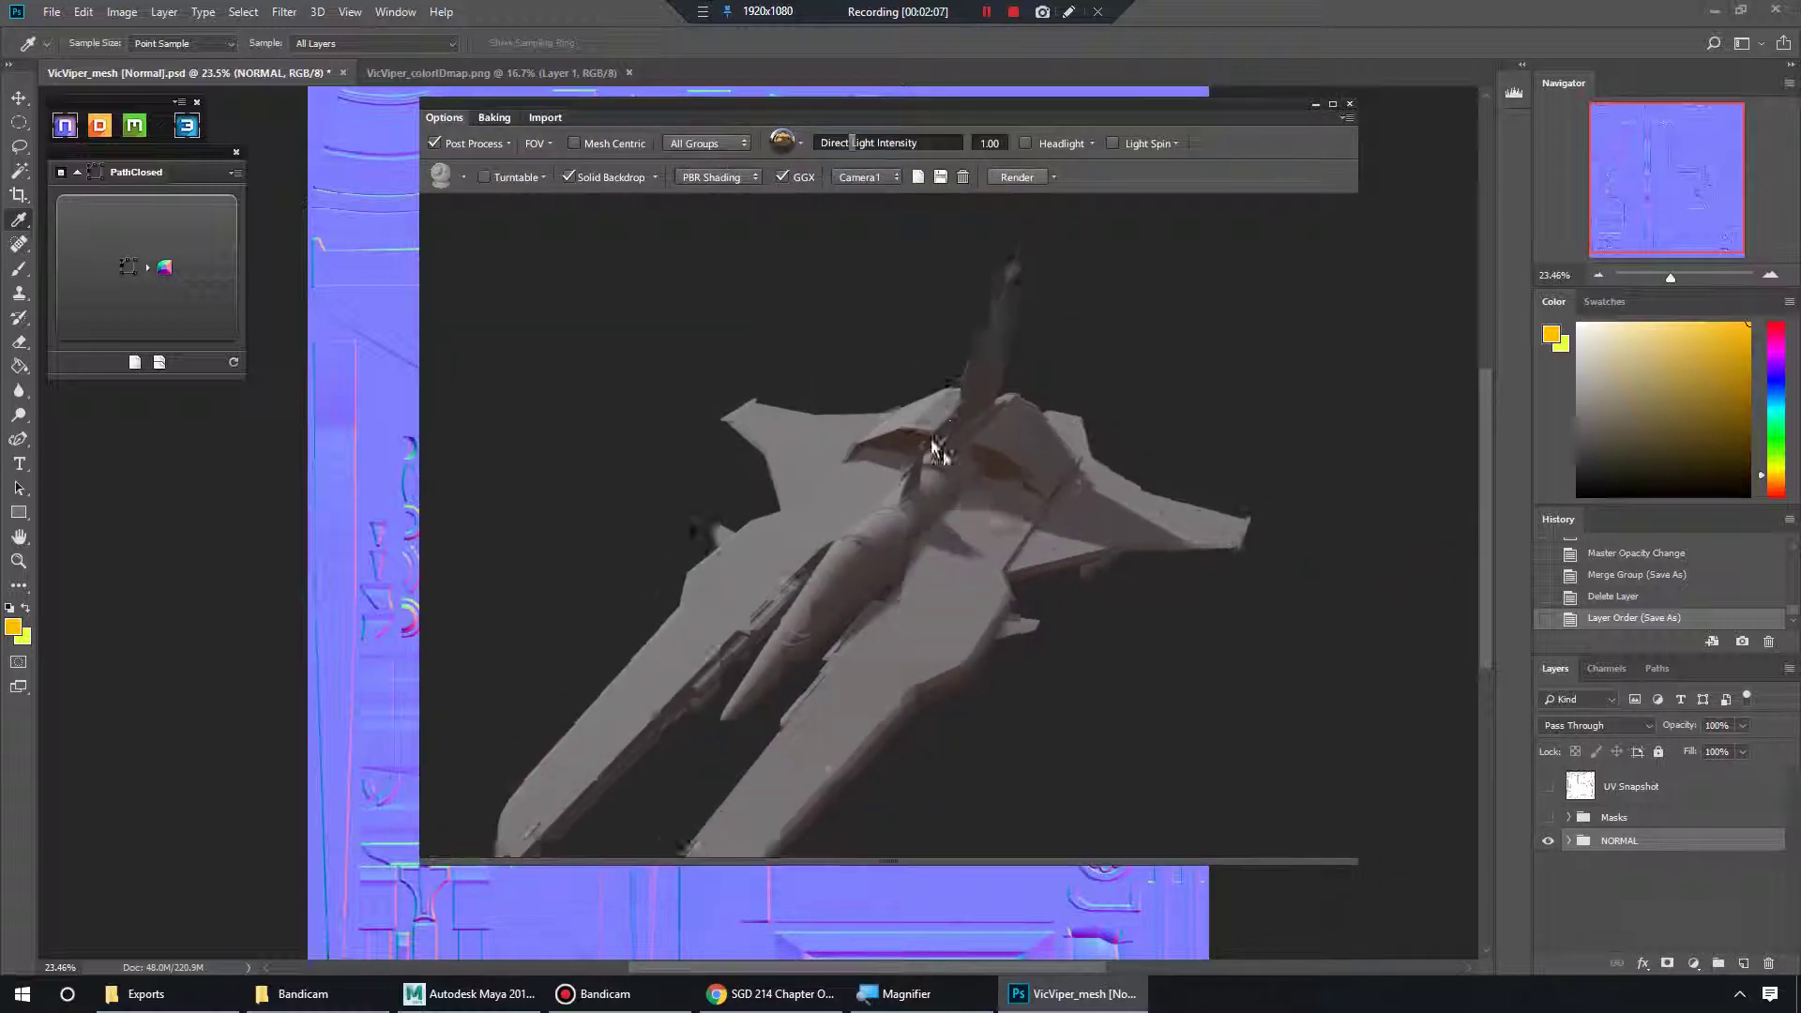
{"action": "left_click_drag", "start_coordinate": [958, 456], "coordinate": [996, 435]}
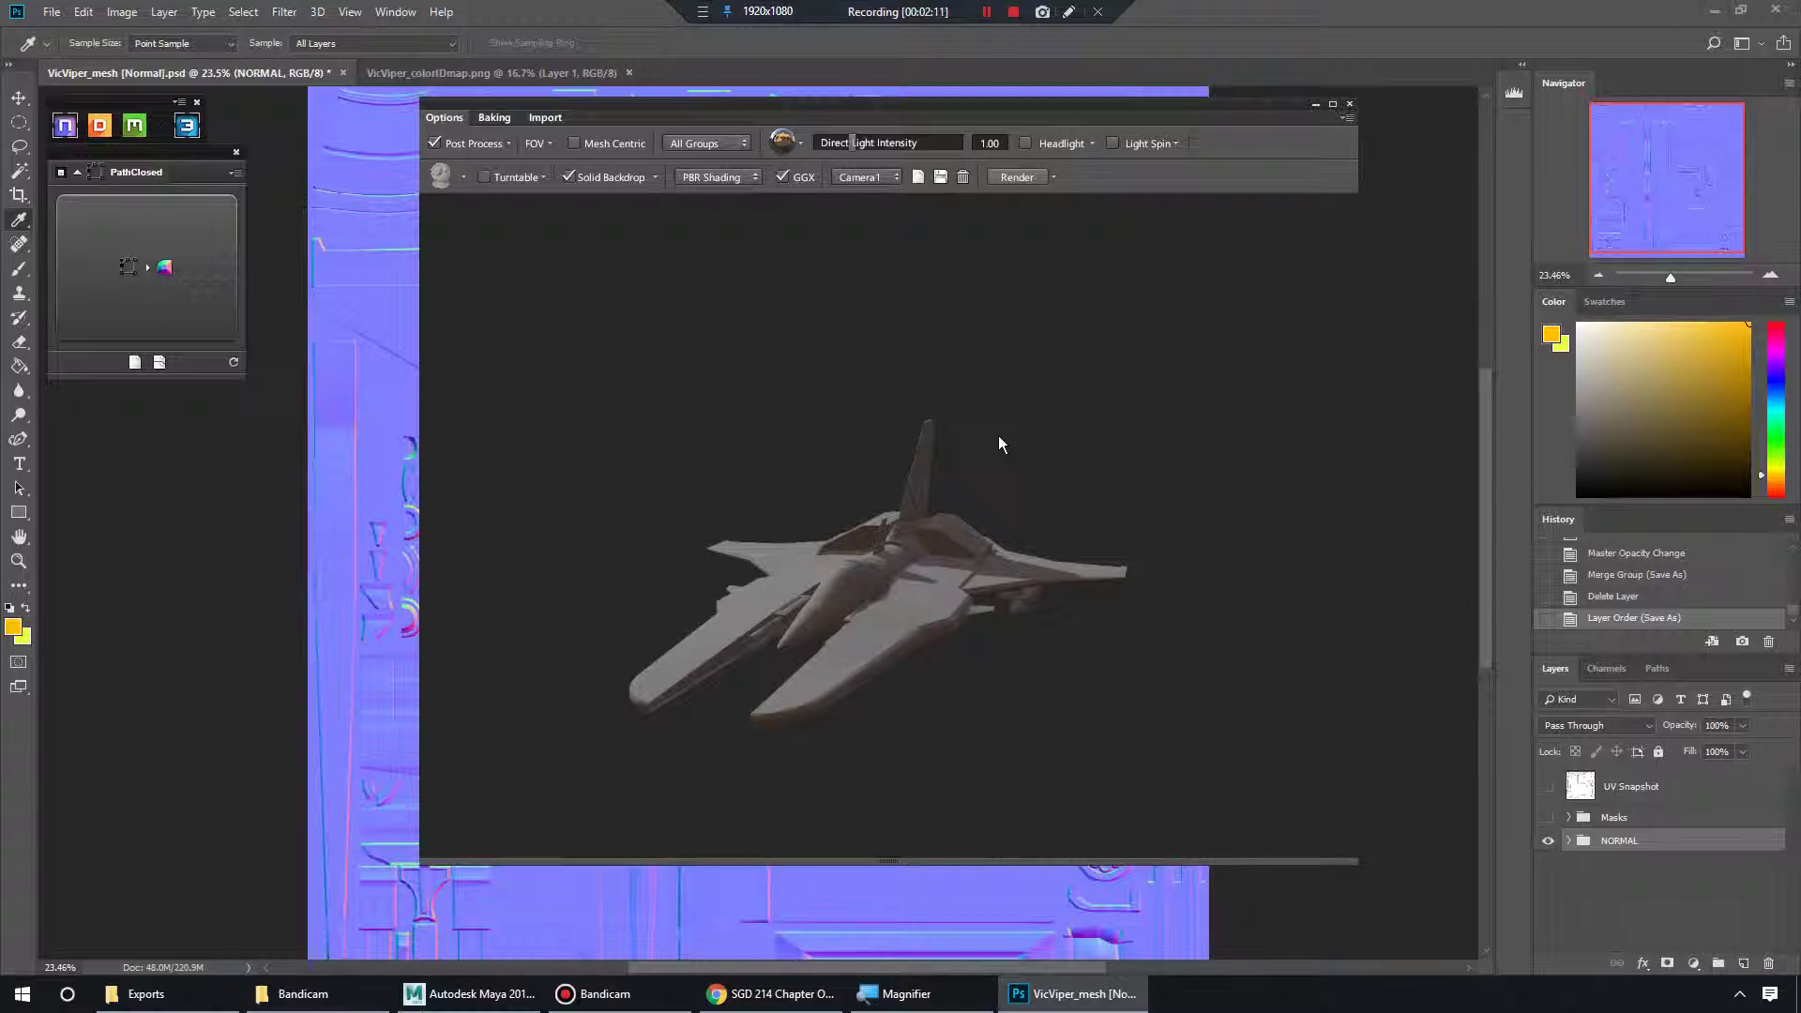
Enable Screen Space Ambient Occlusion in the preview's post-process settings and inspect the shading on the ship up close
{"action": "left_click", "coordinate": [507, 143]}
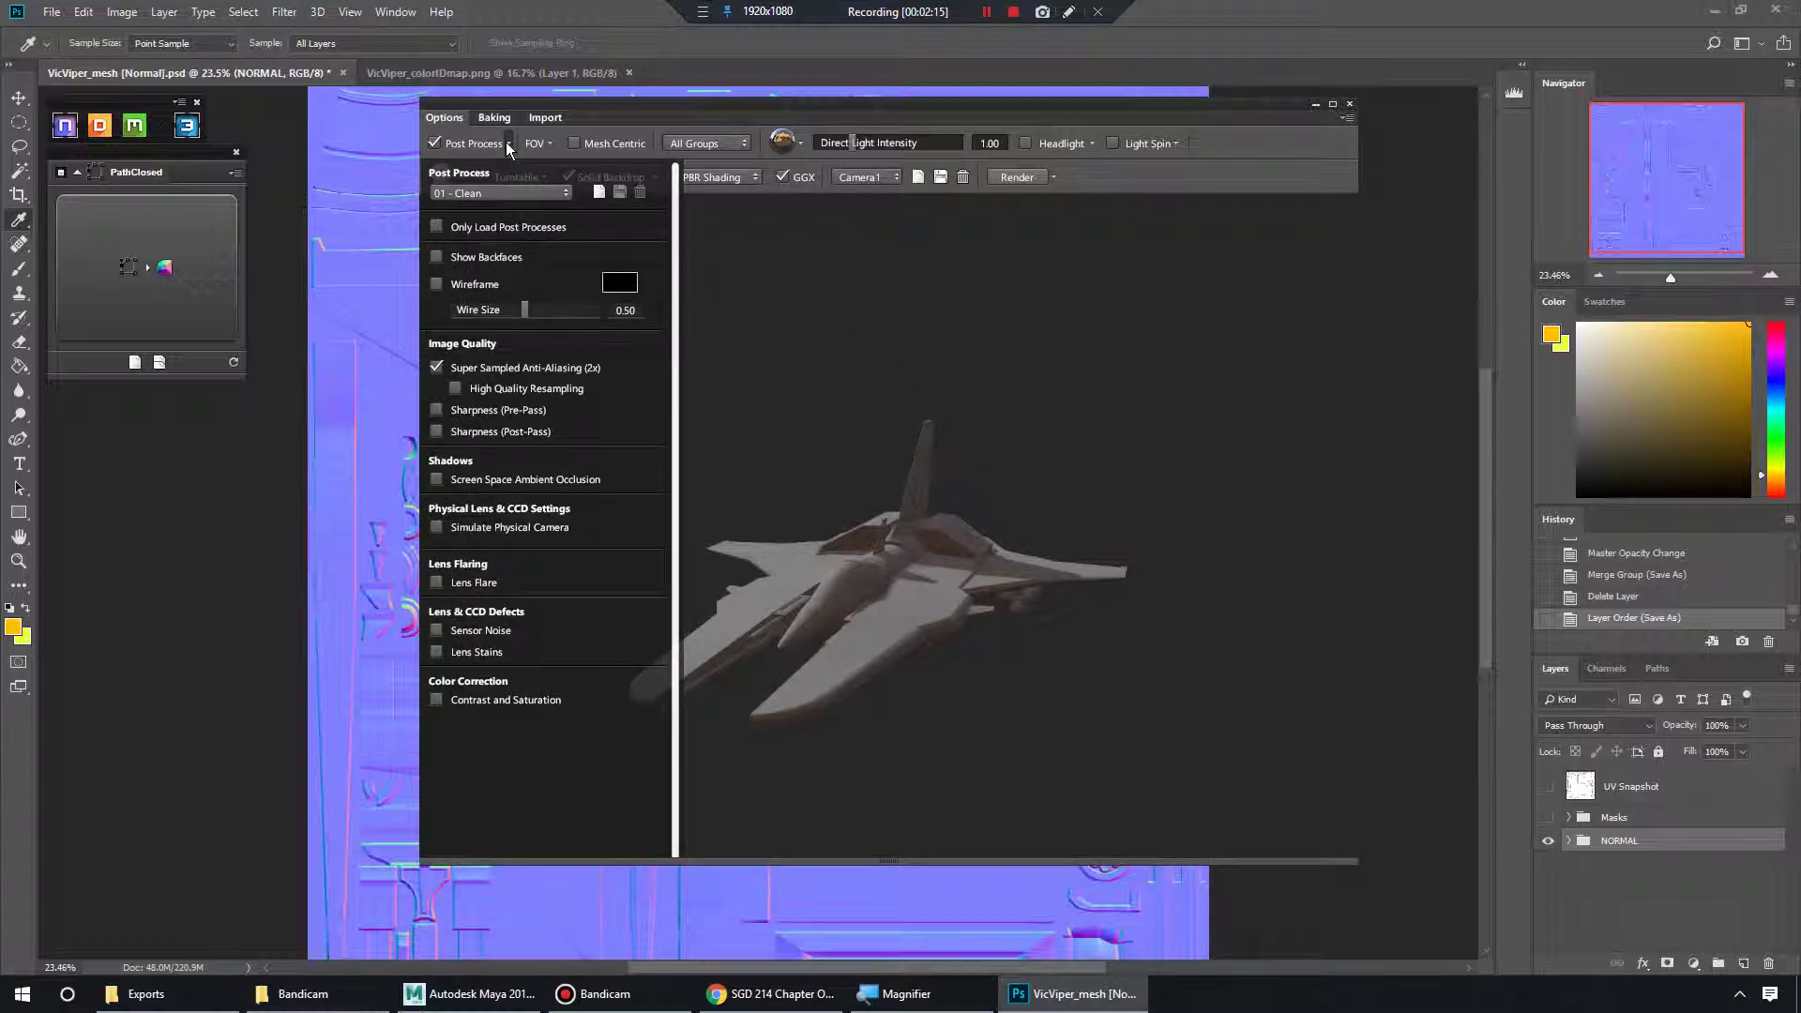
{"action": "left_click", "coordinate": [504, 143]}
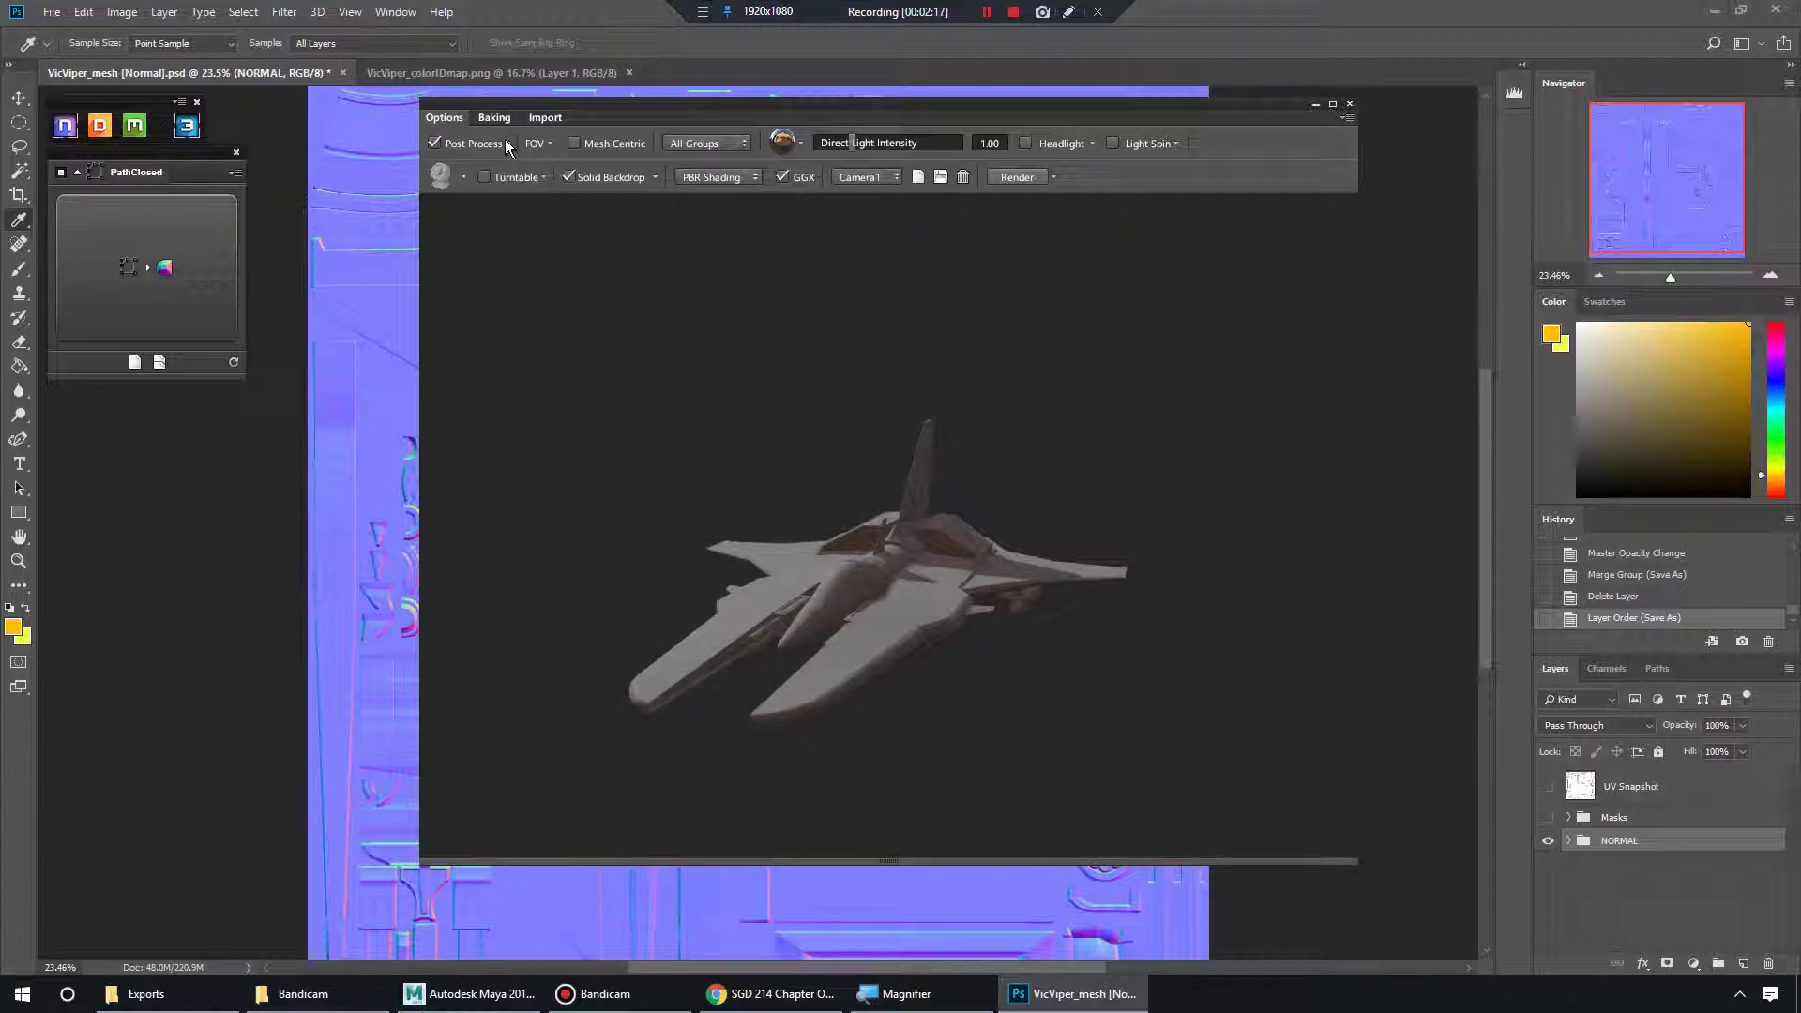
{"action": "left_click", "coordinate": [505, 139]}
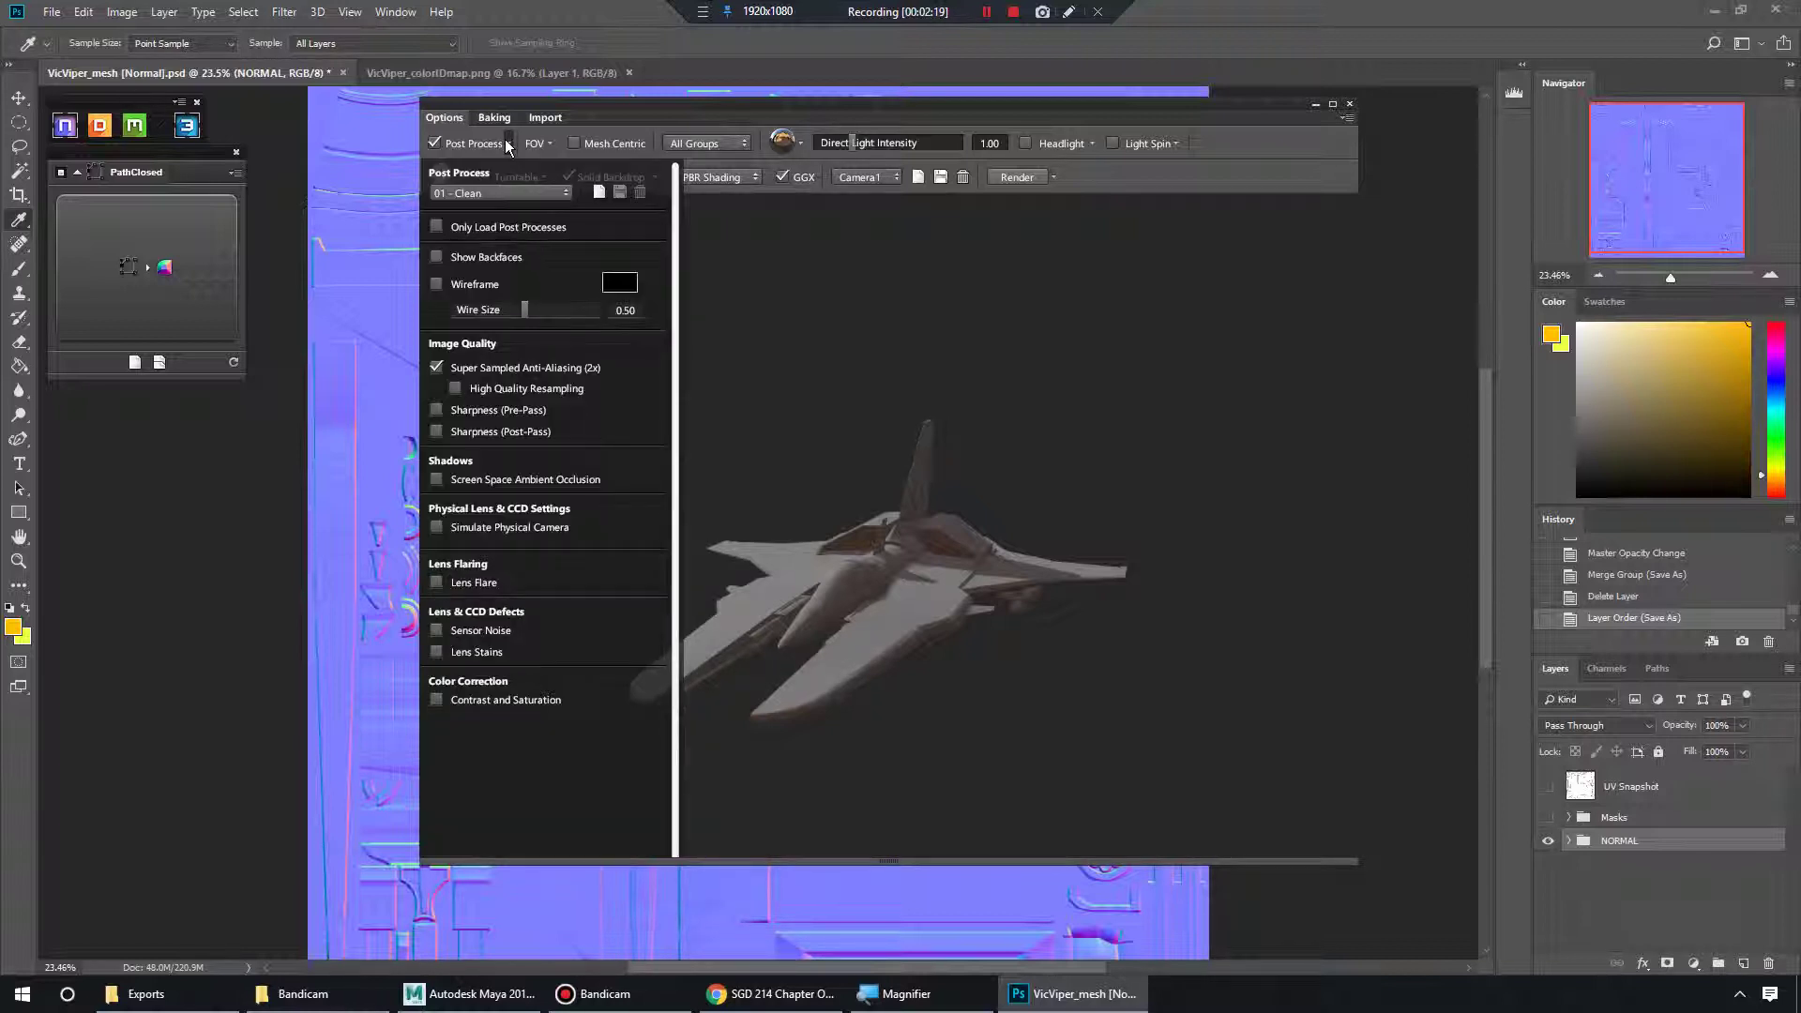
{"action": "left_click", "coordinate": [437, 479]}
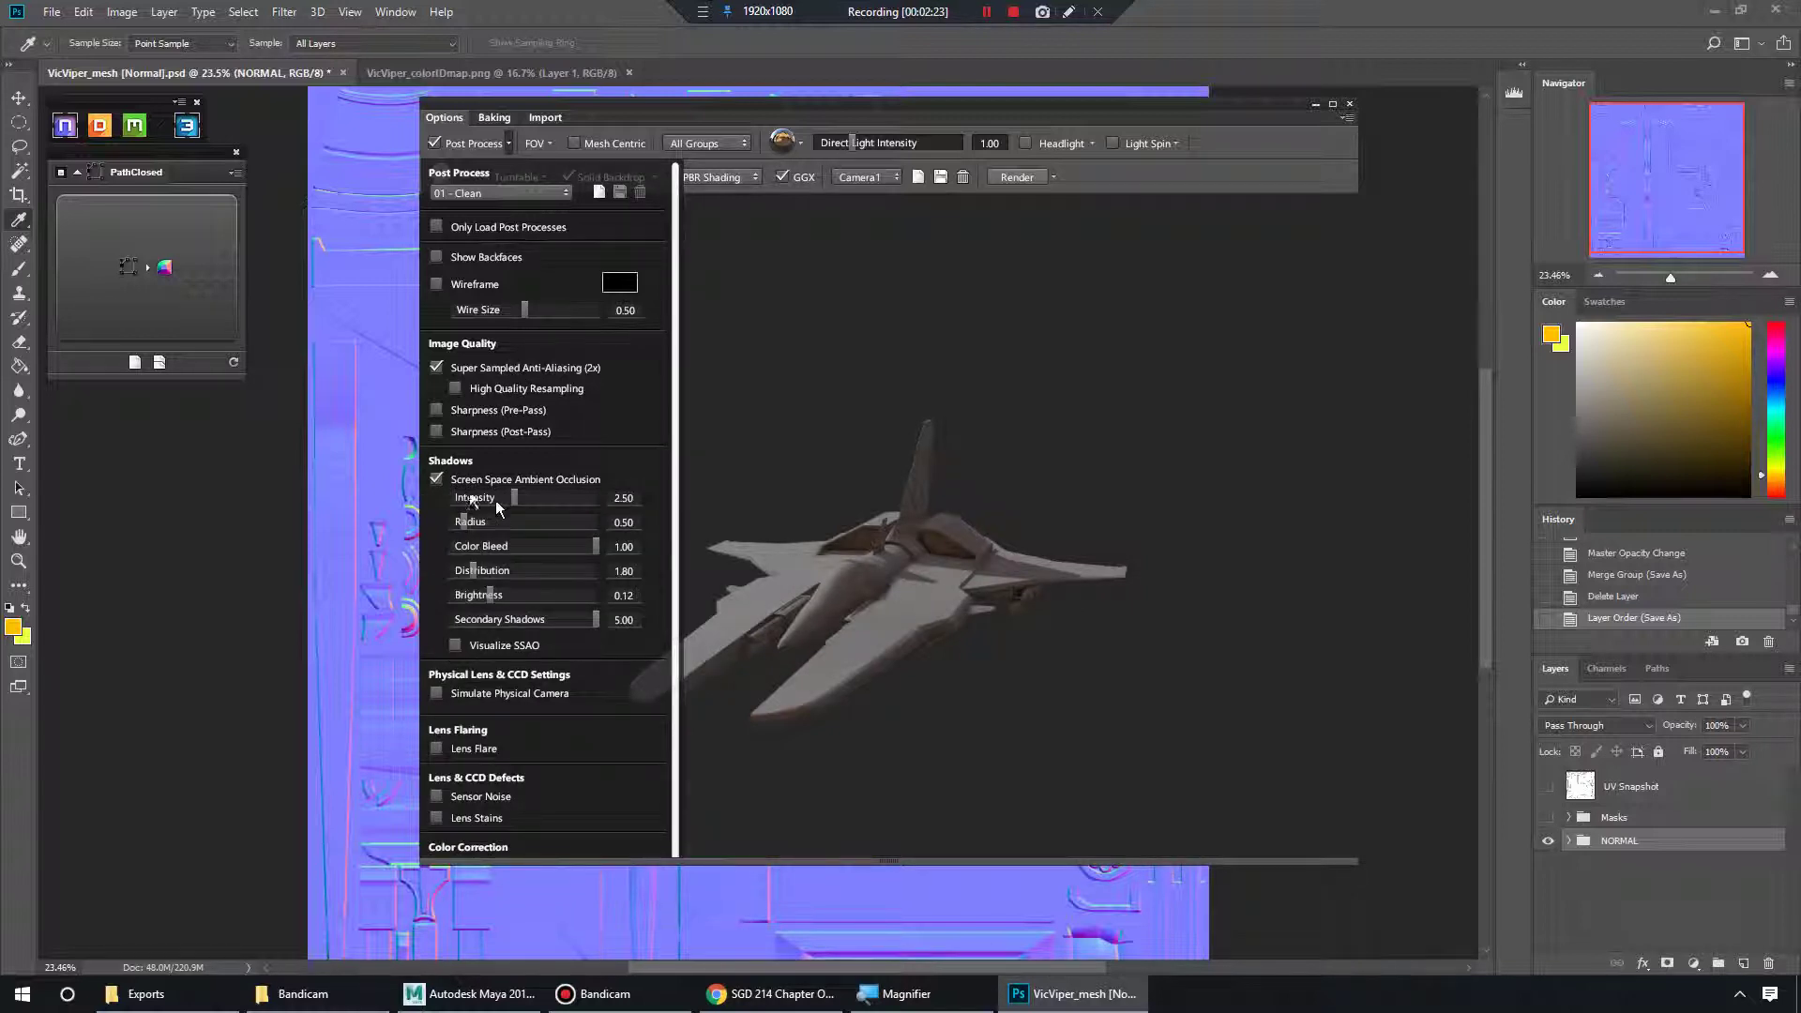
{"action": "middle_click_drag", "start_coordinate": [1007, 617], "coordinate": [1082, 614]}
{"action": "right_click_drag", "start_coordinate": [1081, 614], "coordinate": [1291, 773]}
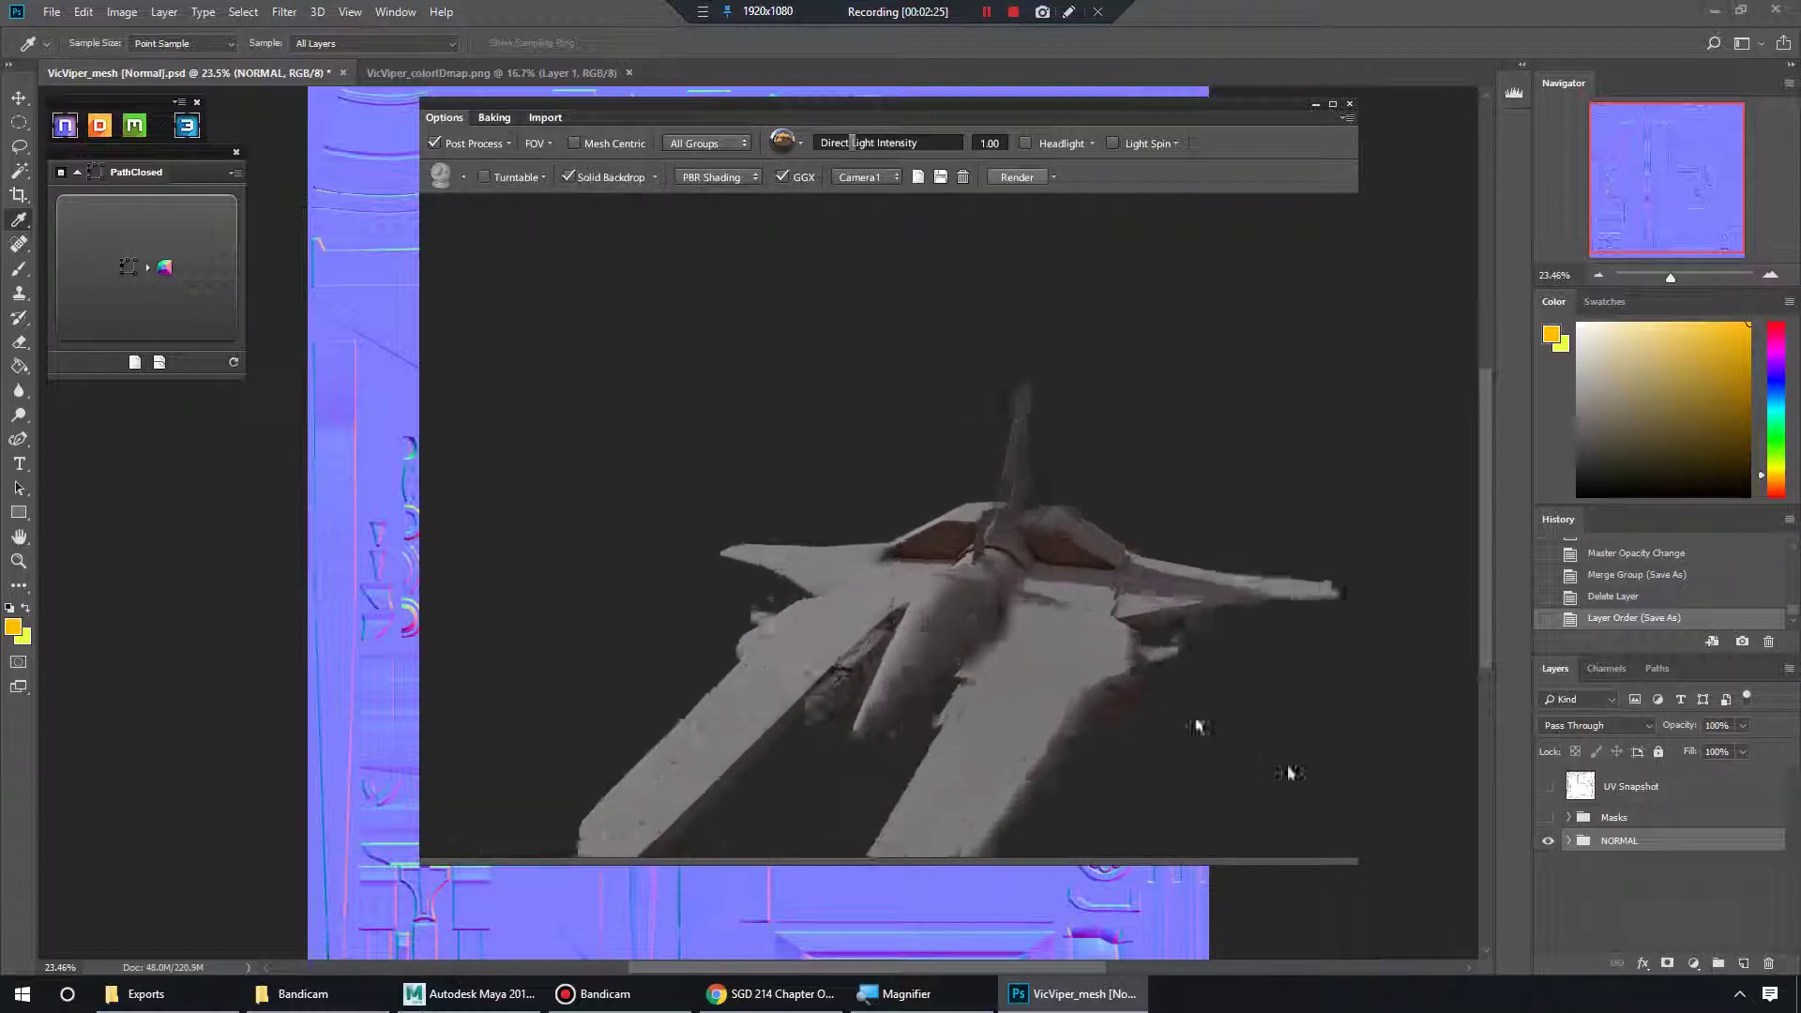
{"action": "left_click_drag", "start_coordinate": [1198, 727], "coordinate": [1011, 616]}
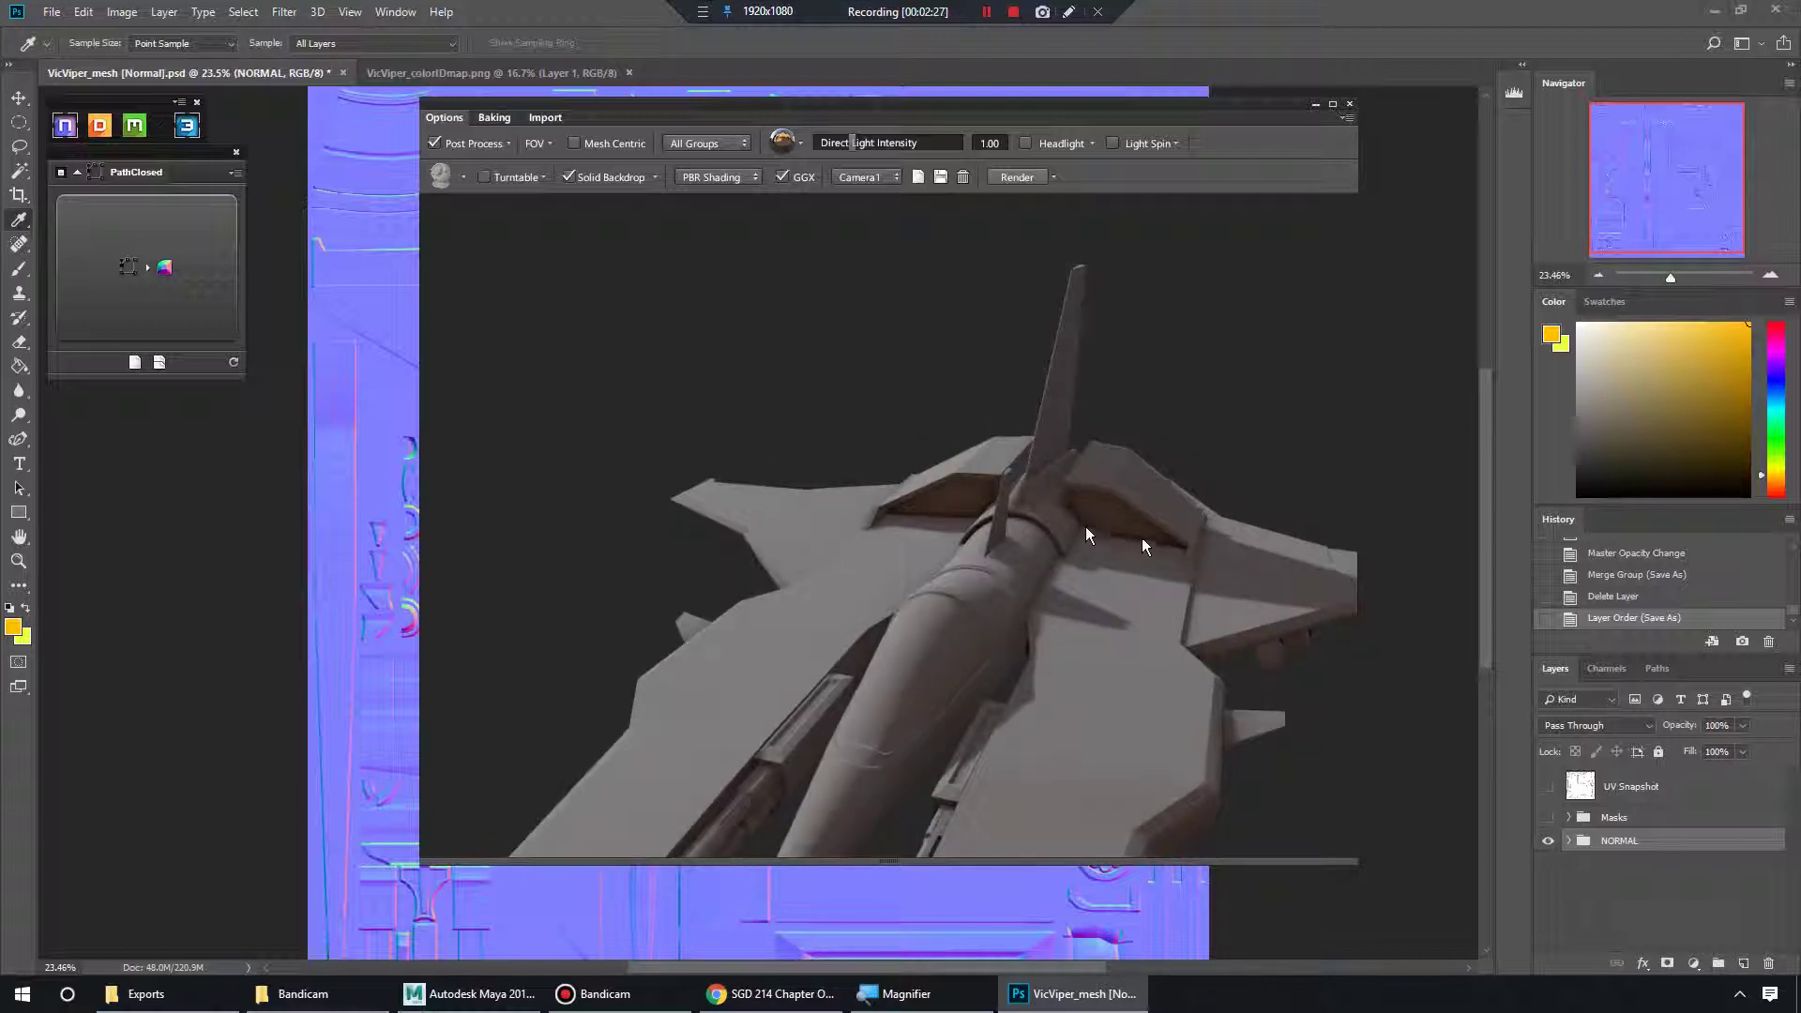
Set the Screen Space Ambient Occlusion intensity to 1.43, radius to 0.81 and color bleed to 0.74
{"action": "left_click", "coordinate": [508, 144]}
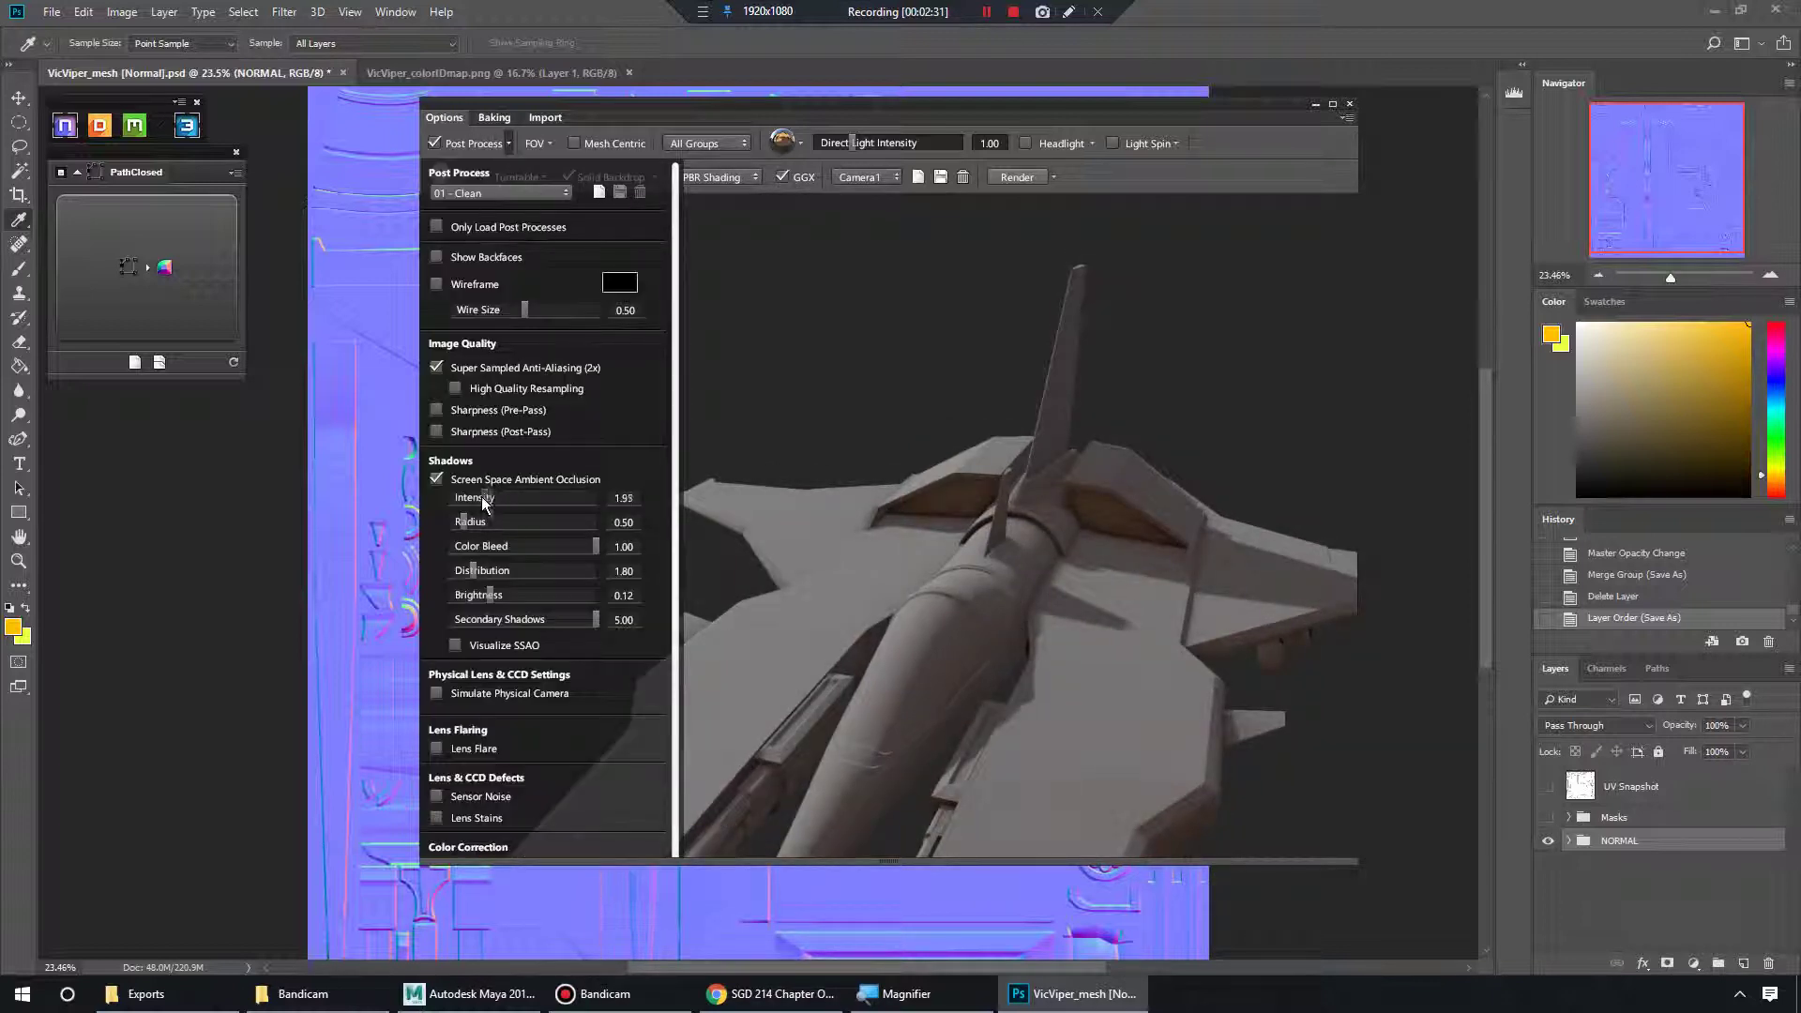
{"action": "left_click_drag", "start_coordinate": [481, 498], "coordinate": [484, 499]}
{"action": "mouse_move", "coordinate": [461, 519]}
{"action": "left_mouse_down"}
{"action": "mouse_move", "coordinate": [520, 532]}
{"action": "mouse_move", "coordinate": [463, 524]}
{"action": "mouse_move", "coordinate": [477, 497]}
{"action": "left_mouse_up"}
{"action": "left_click_drag", "start_coordinate": [594, 547], "coordinate": [557, 545]}
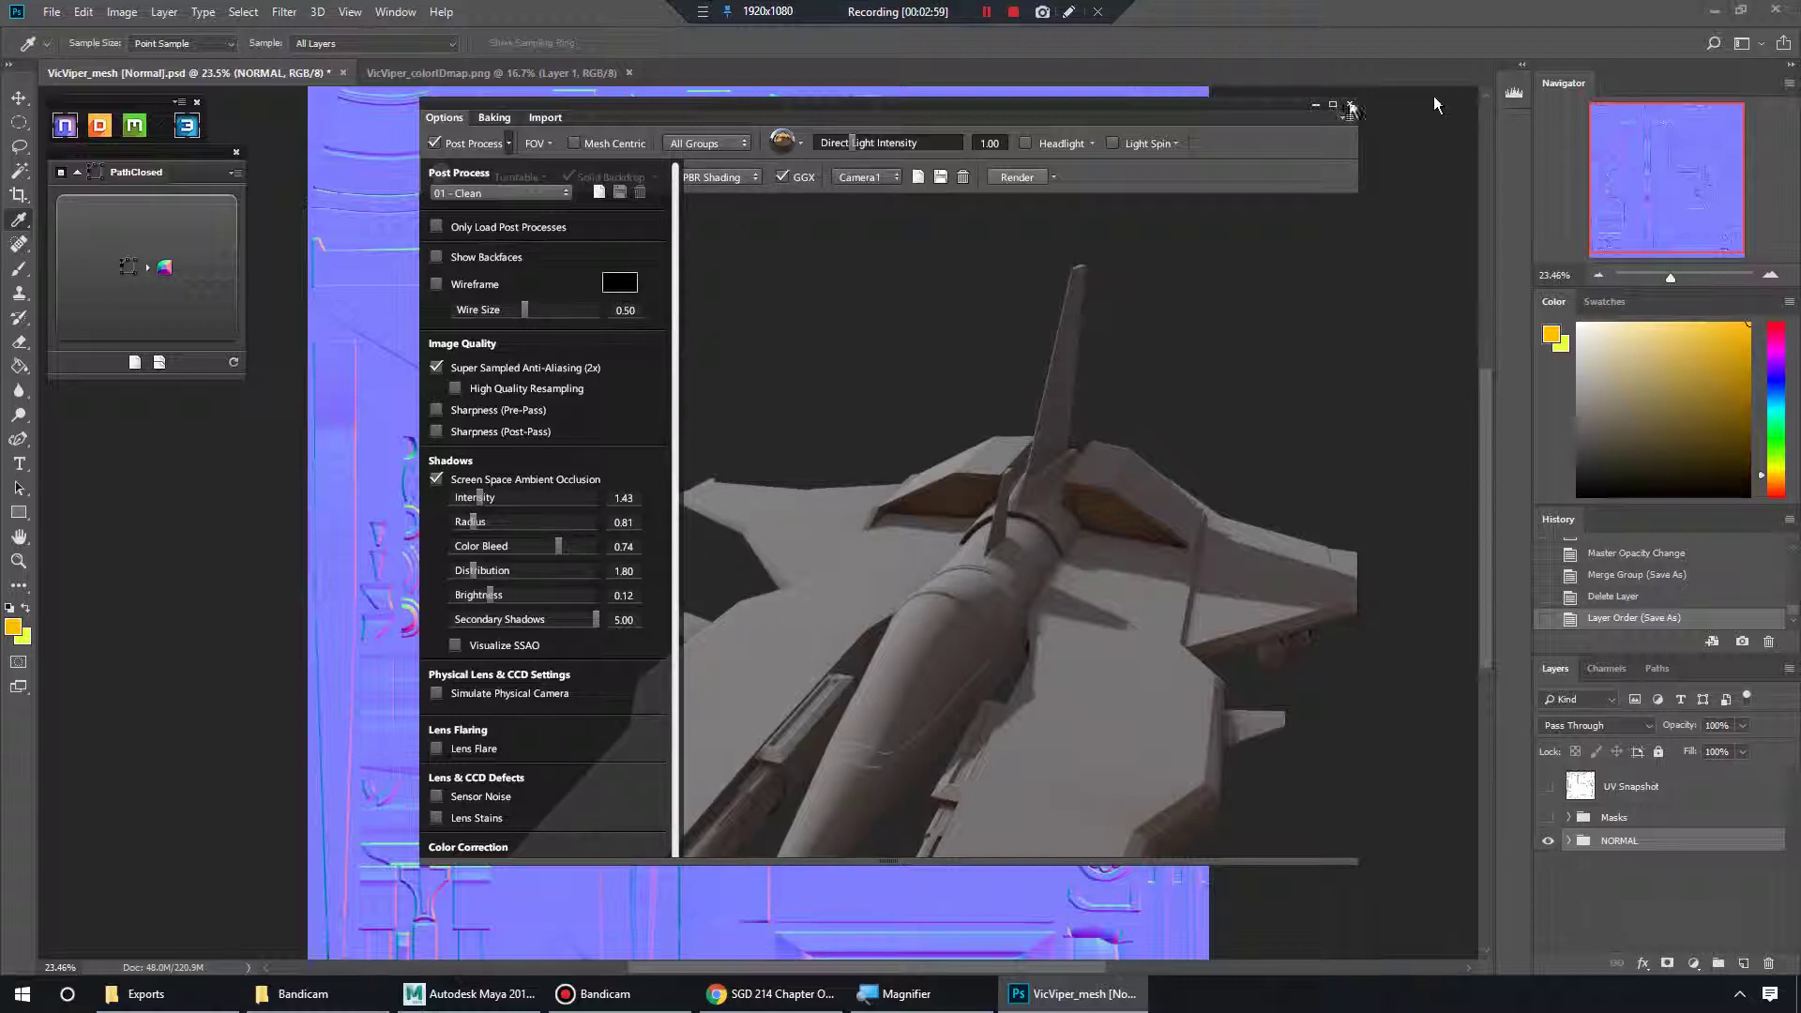
Maximize the 3D preview window and enable Simulate Physical Camera in the post-process settings
{"action": "left_click", "coordinate": [1333, 105]}
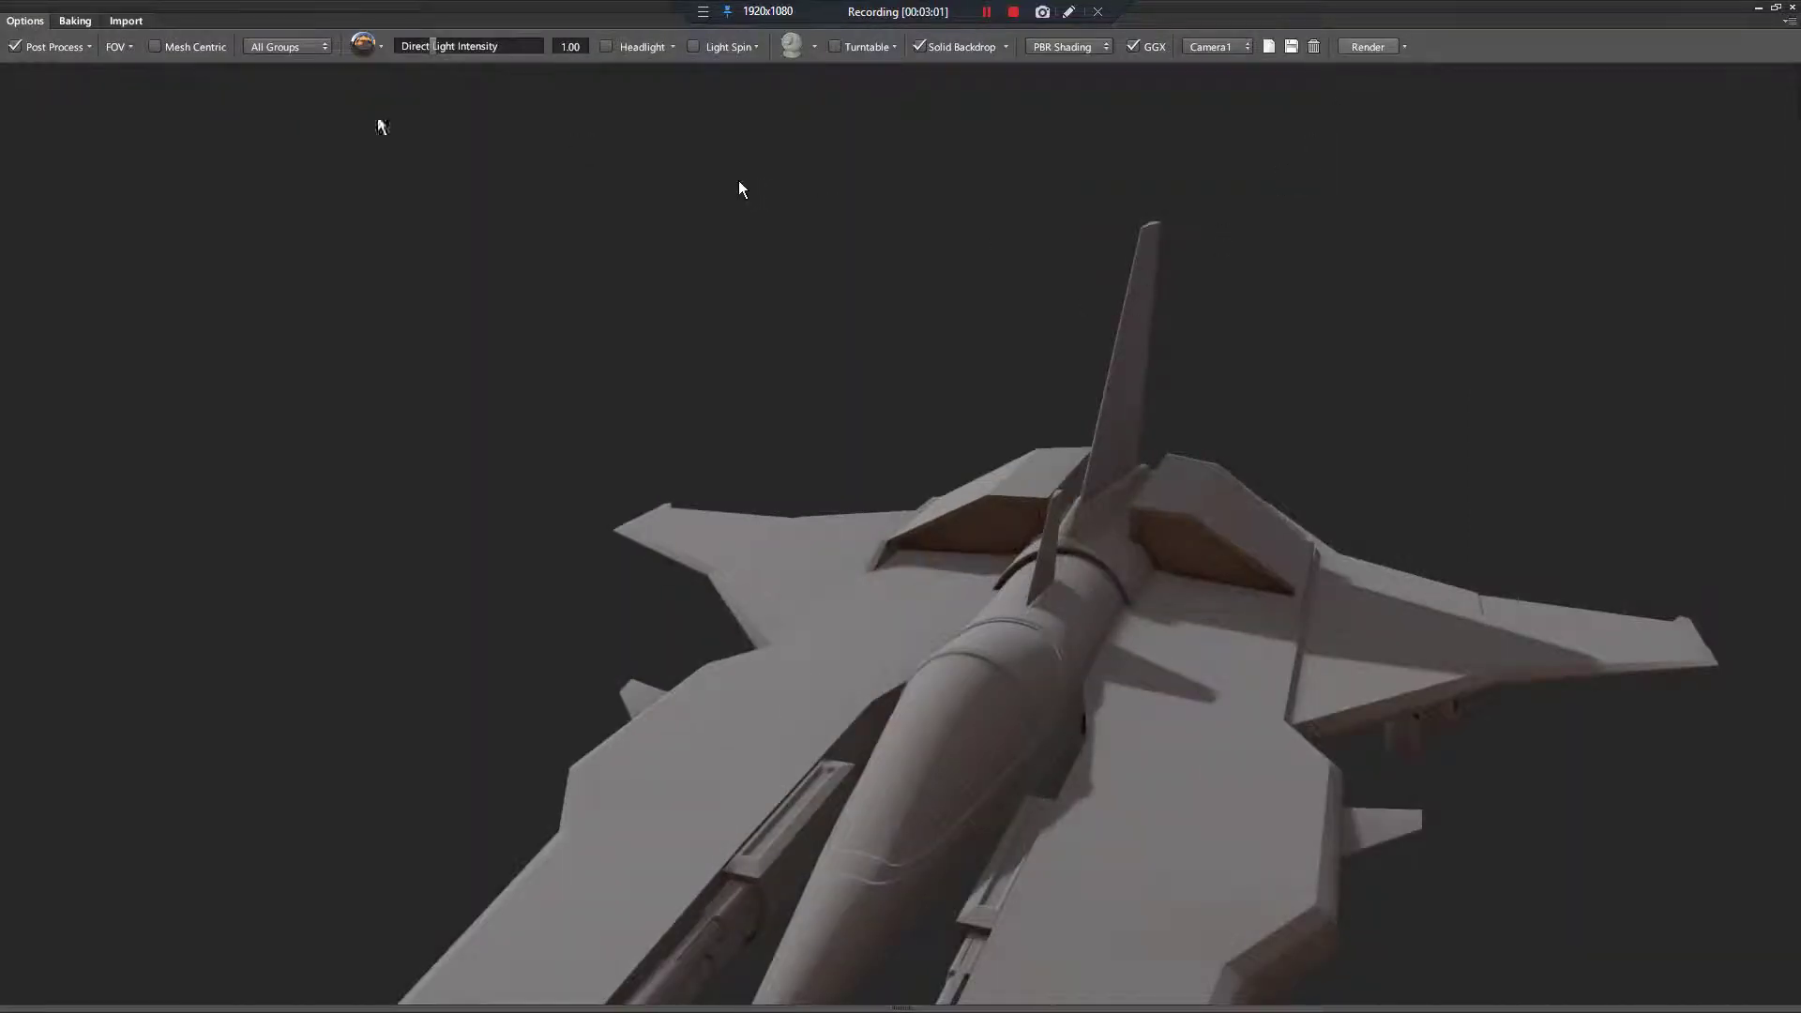
{"action": "left_click", "coordinate": [102, 47]}
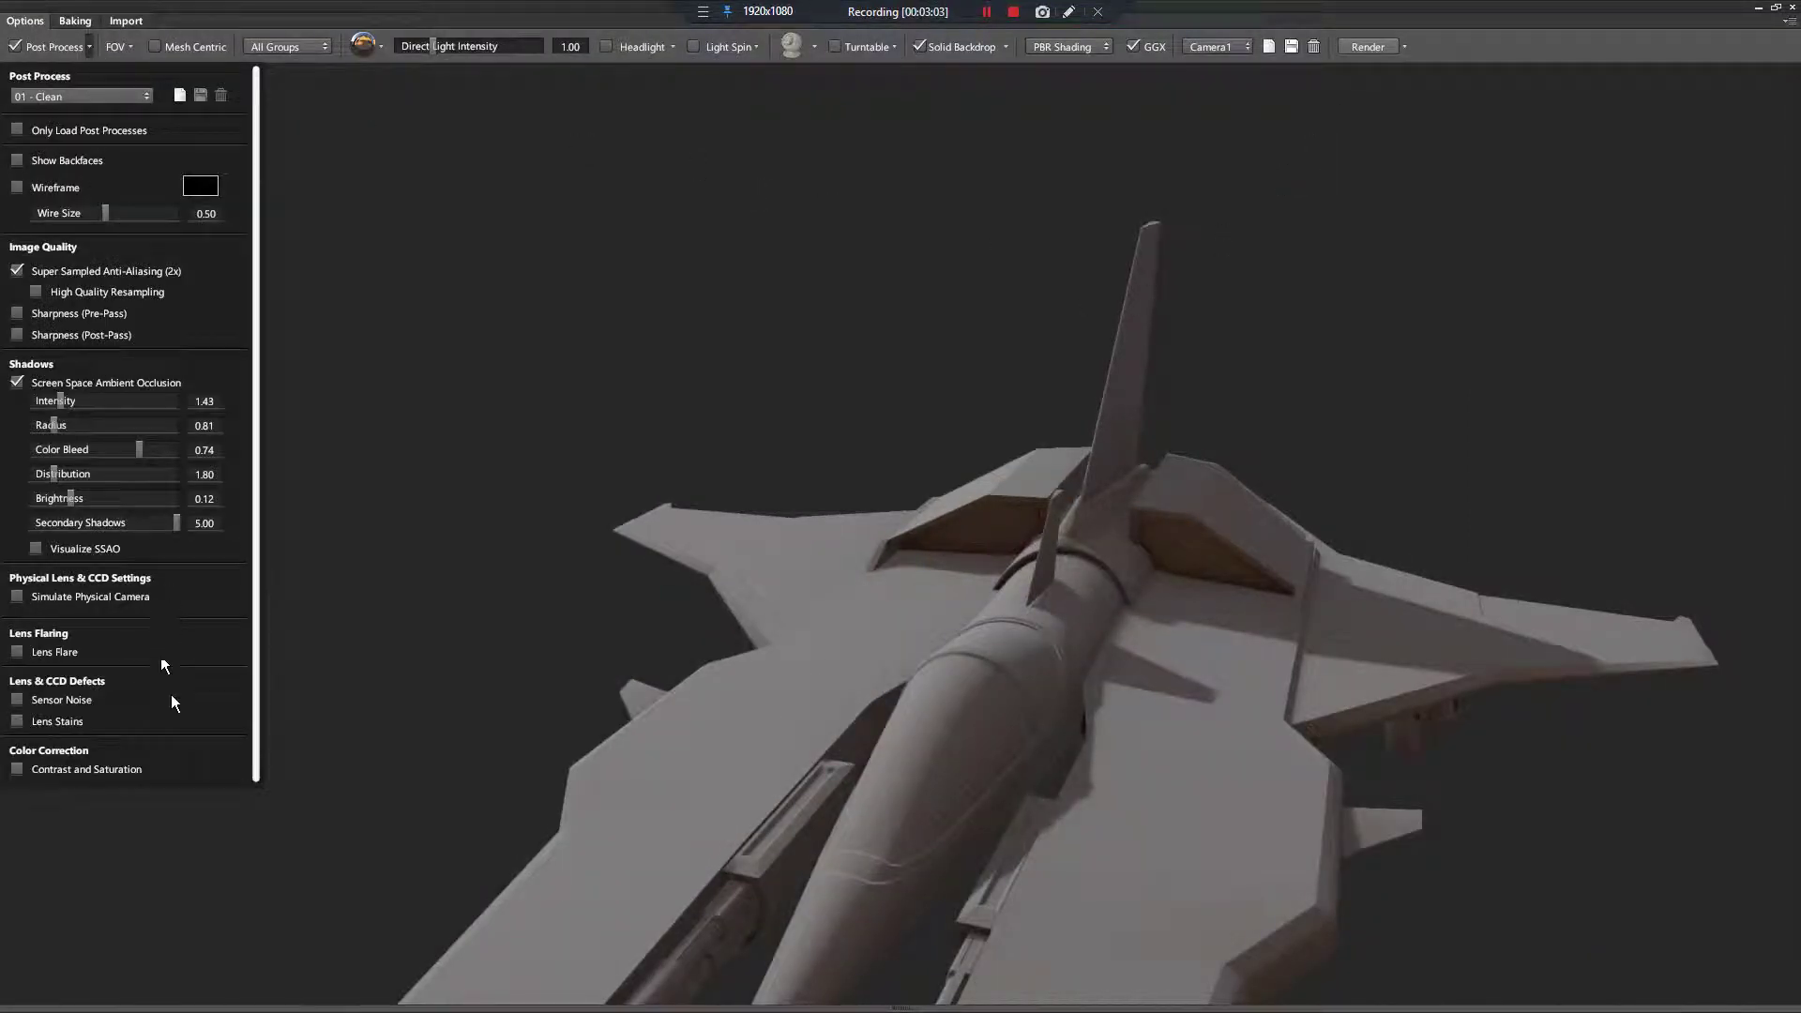
{"action": "left_click", "coordinate": [17, 598]}
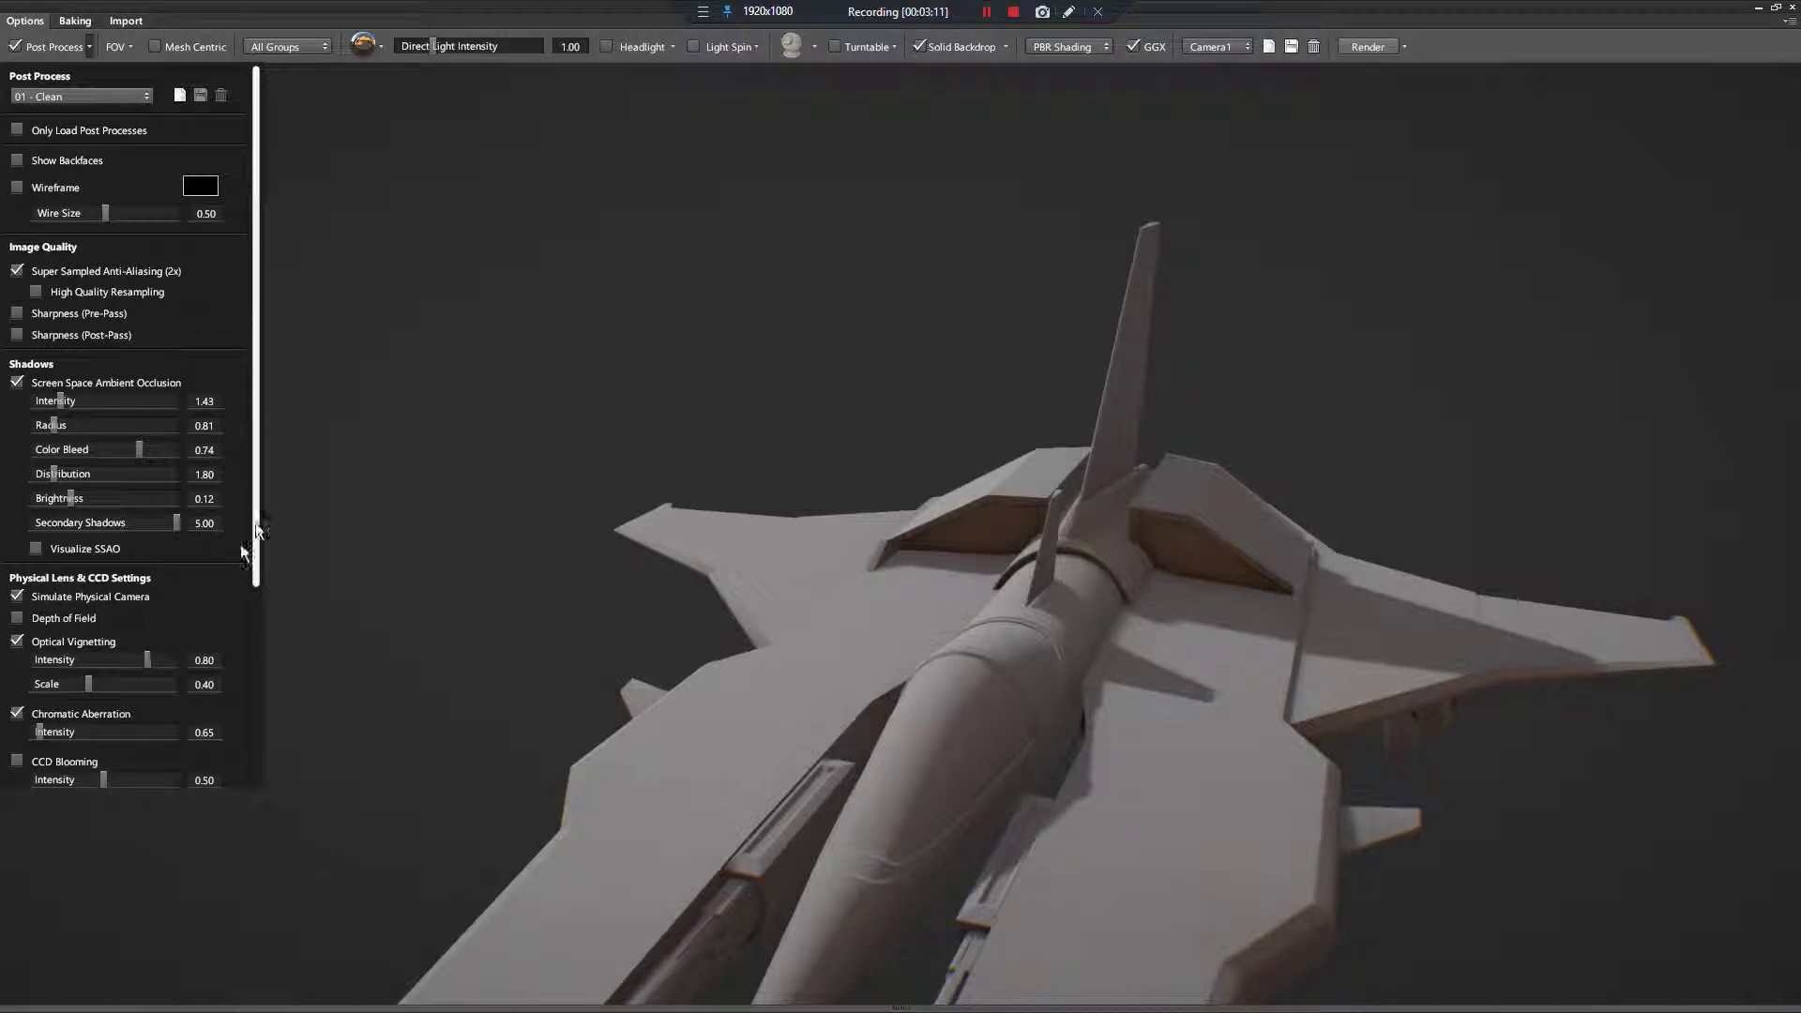
Turn off Chromatic Aberration and Optical Vignetting for the simulated physical camera
{"action": "left_click_drag", "start_coordinate": [256, 514], "coordinate": [246, 634]}
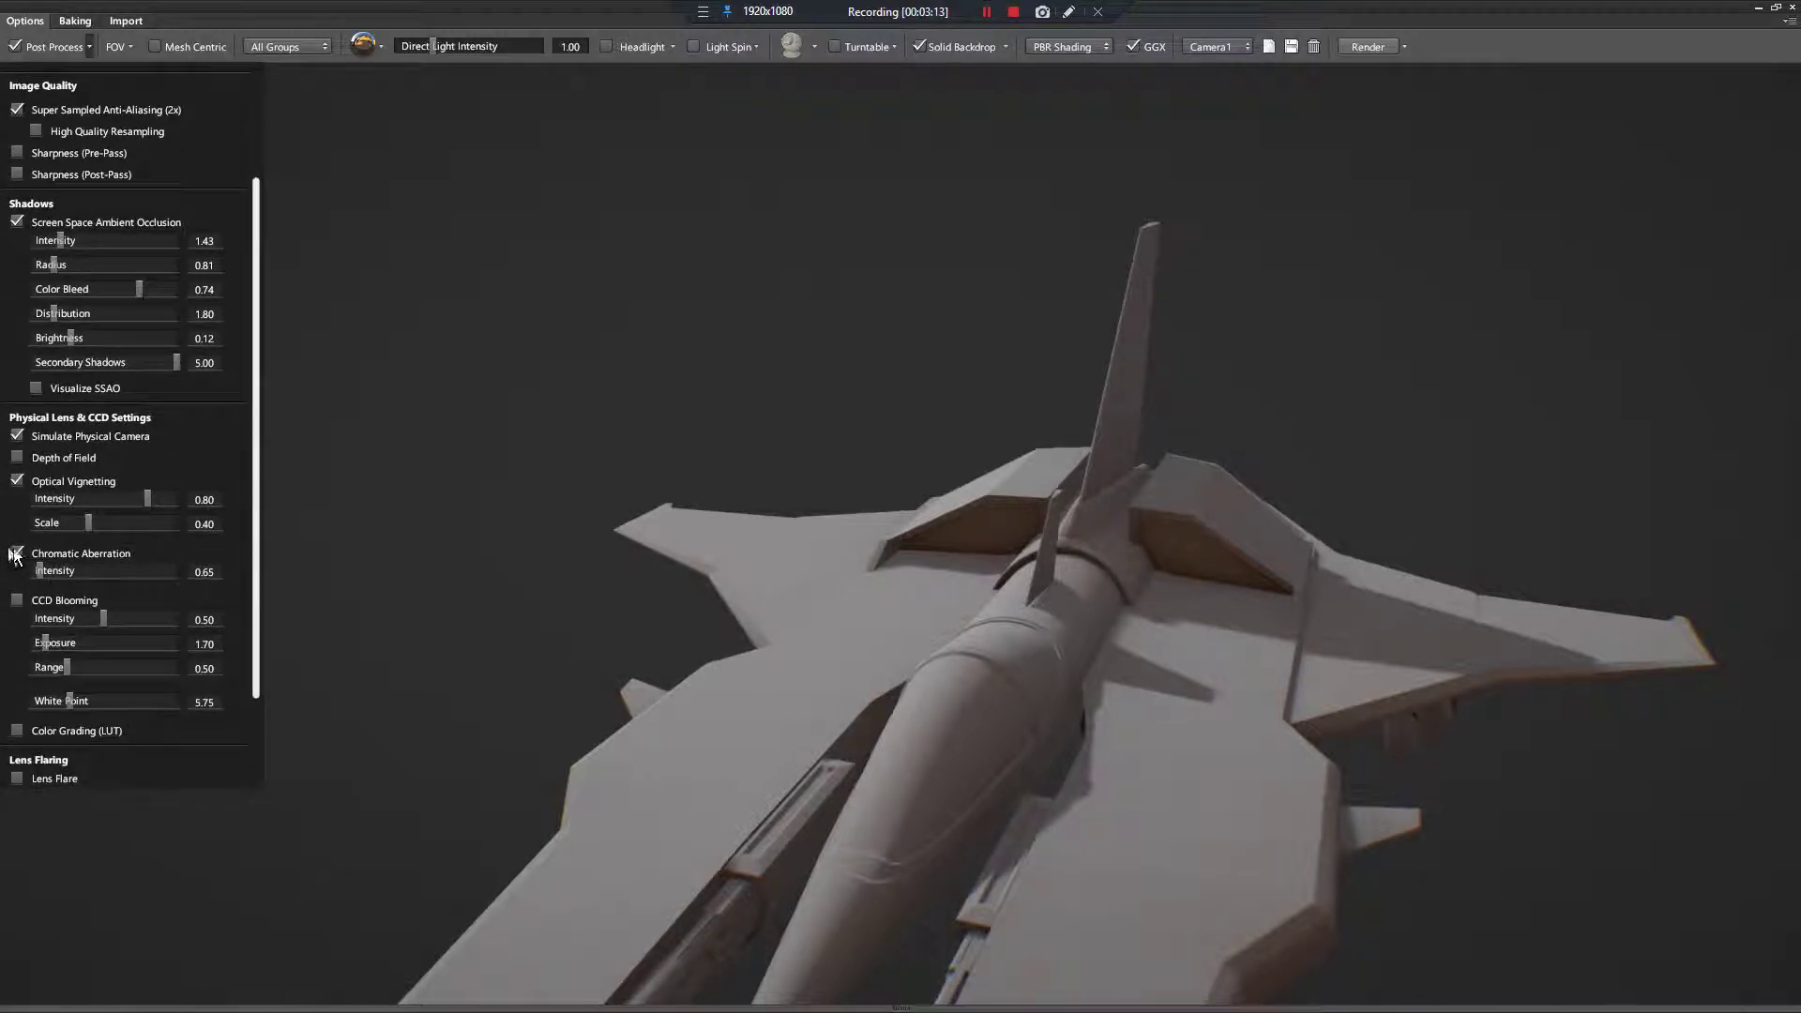
{"action": "left_click", "coordinate": [17, 553]}
{"action": "left_click", "coordinate": [17, 553]}
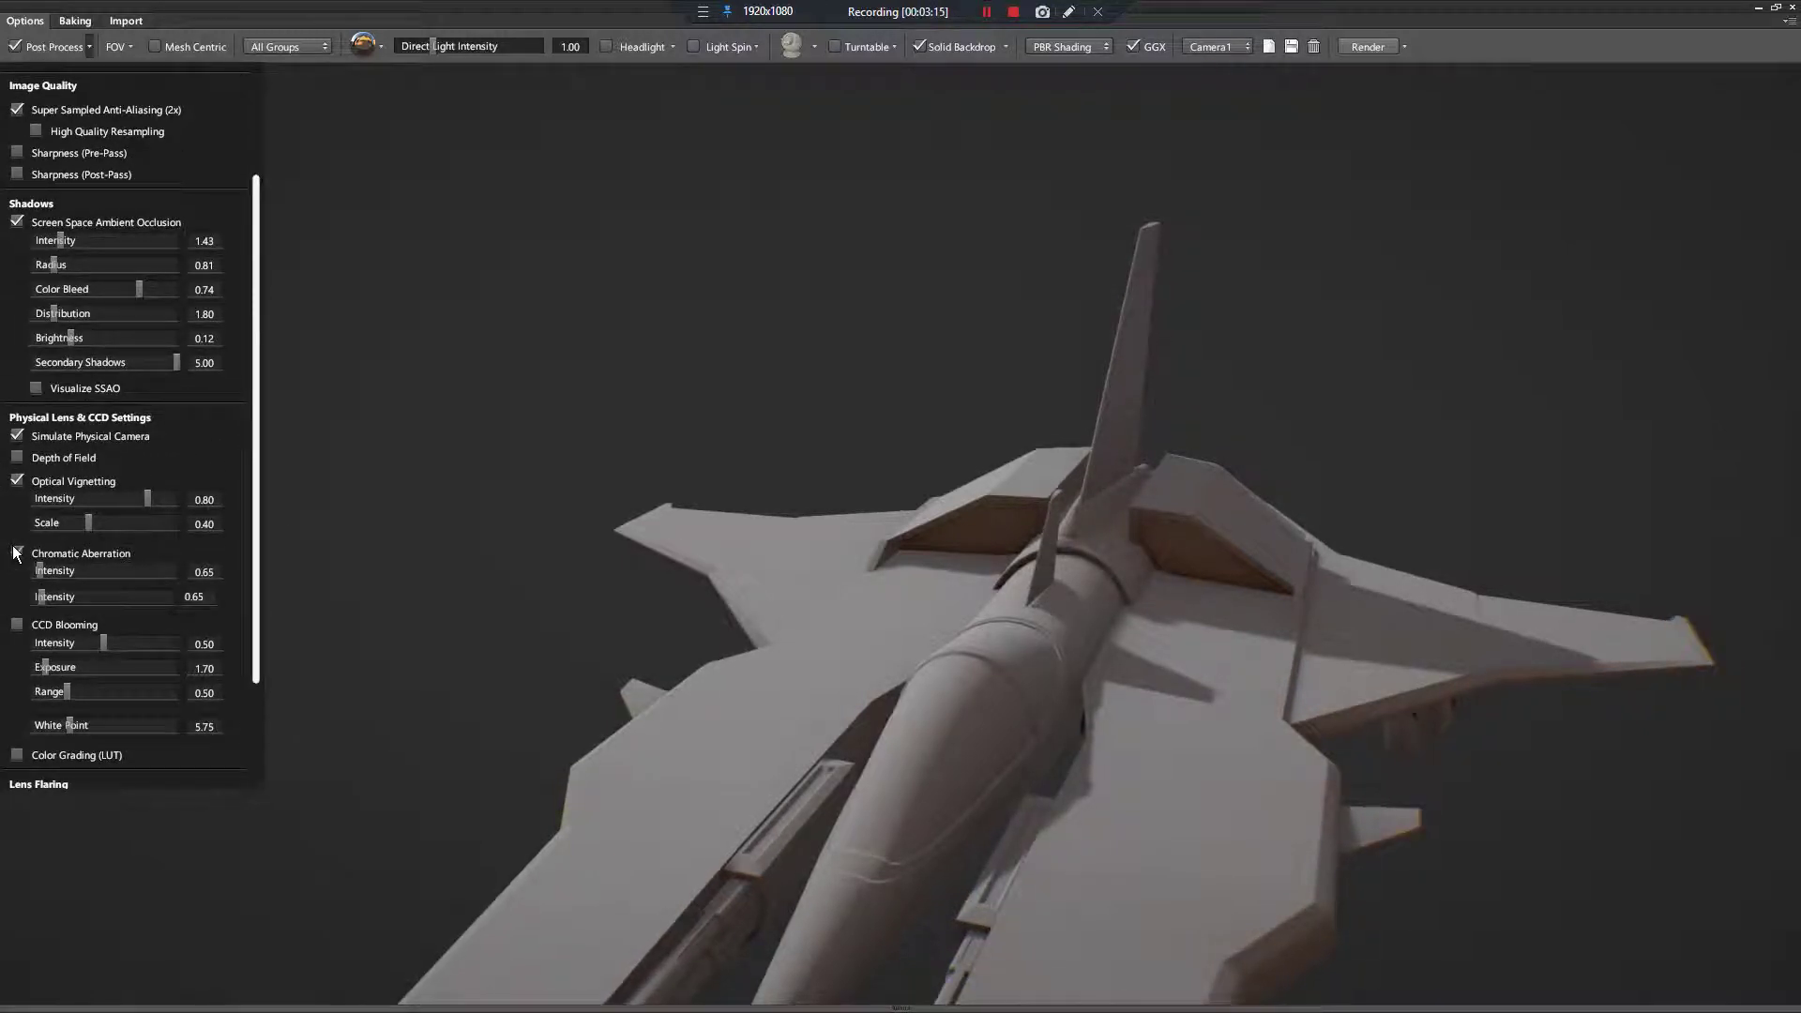
{"action": "left_click", "coordinate": [17, 553]}
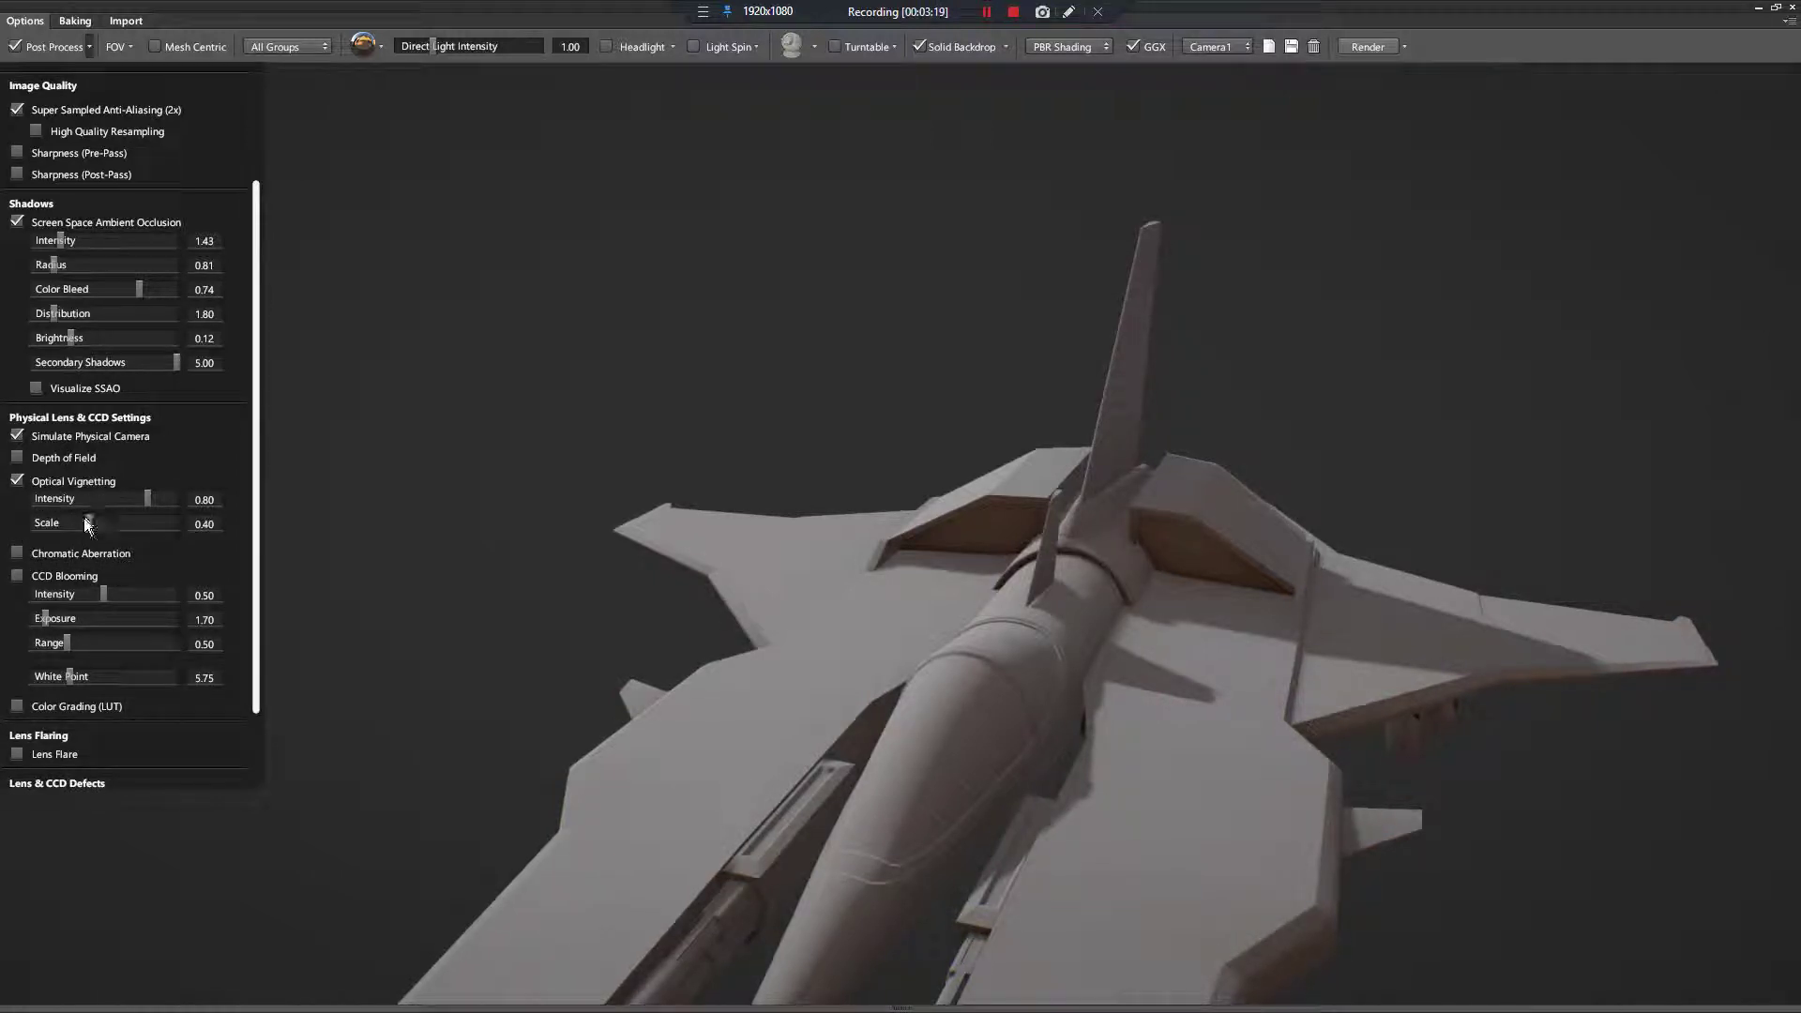
{"action": "left_click", "coordinate": [21, 482]}
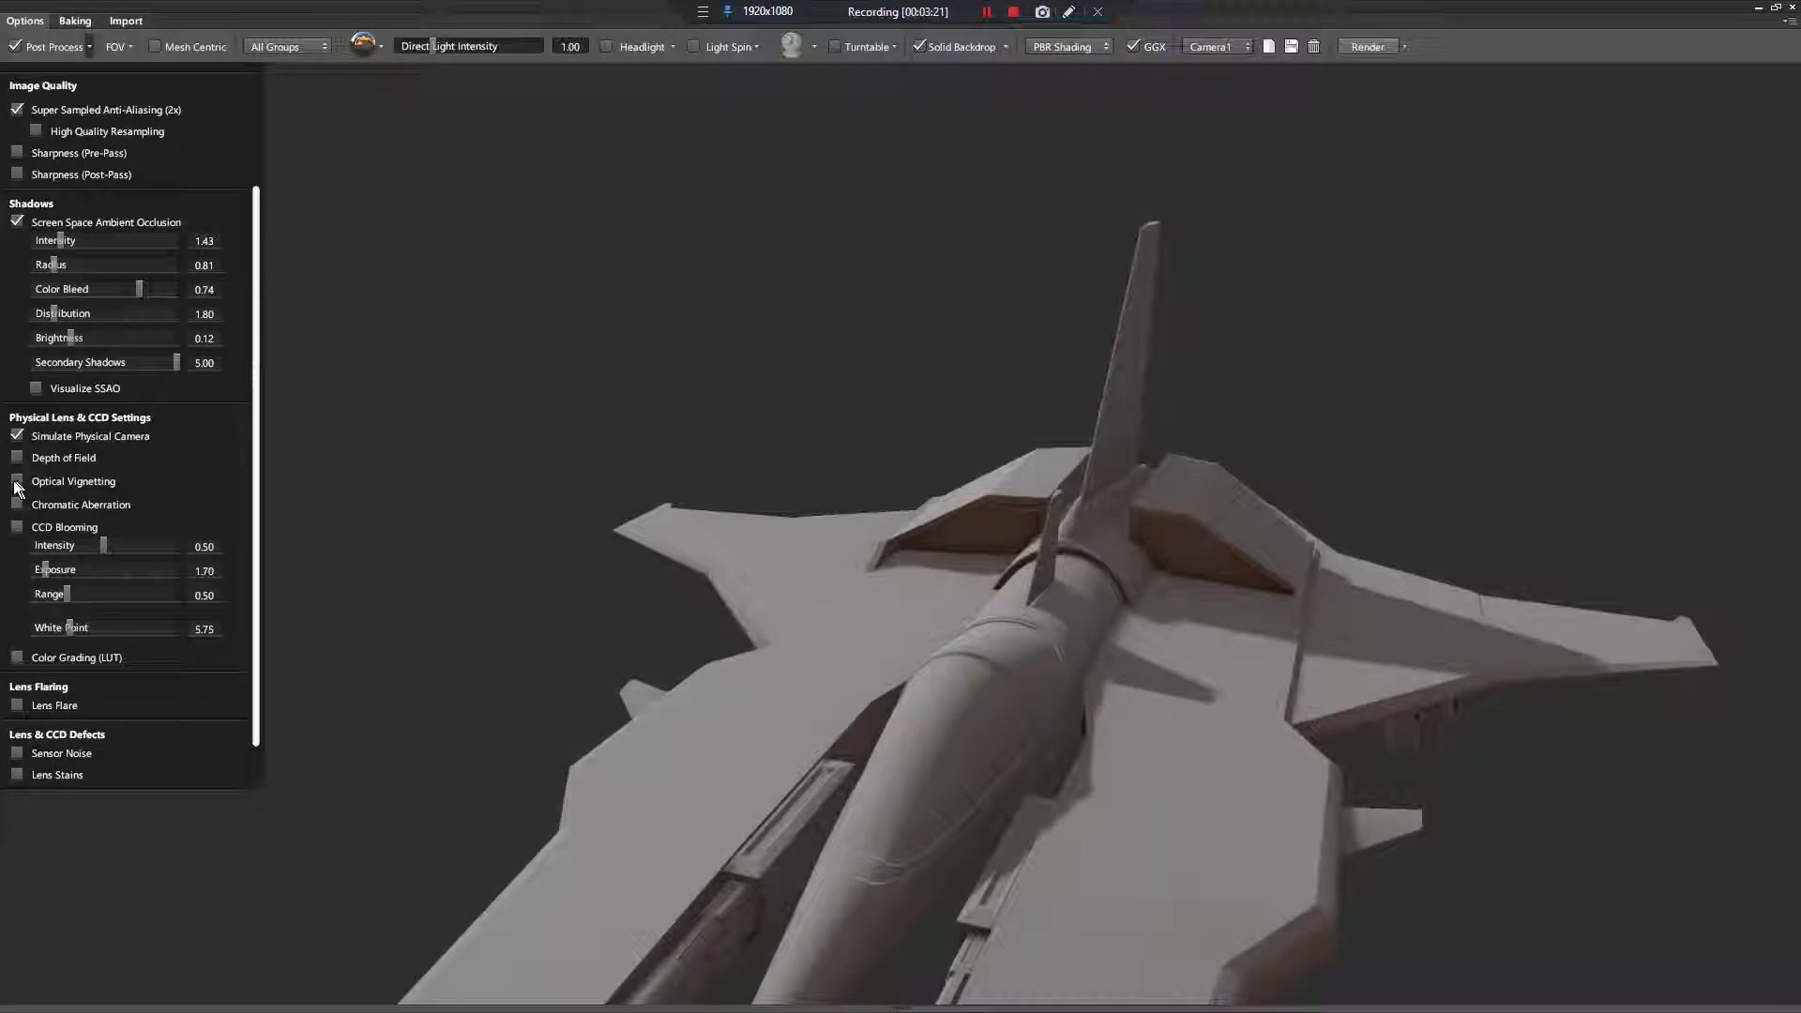
Turn on Optical Vignetting for the simulated physical camera and set its intensity to 0.70
{"action": "left_click", "coordinate": [21, 482]}
{"action": "left_click_drag", "start_coordinate": [86, 525], "coordinate": [115, 497]}
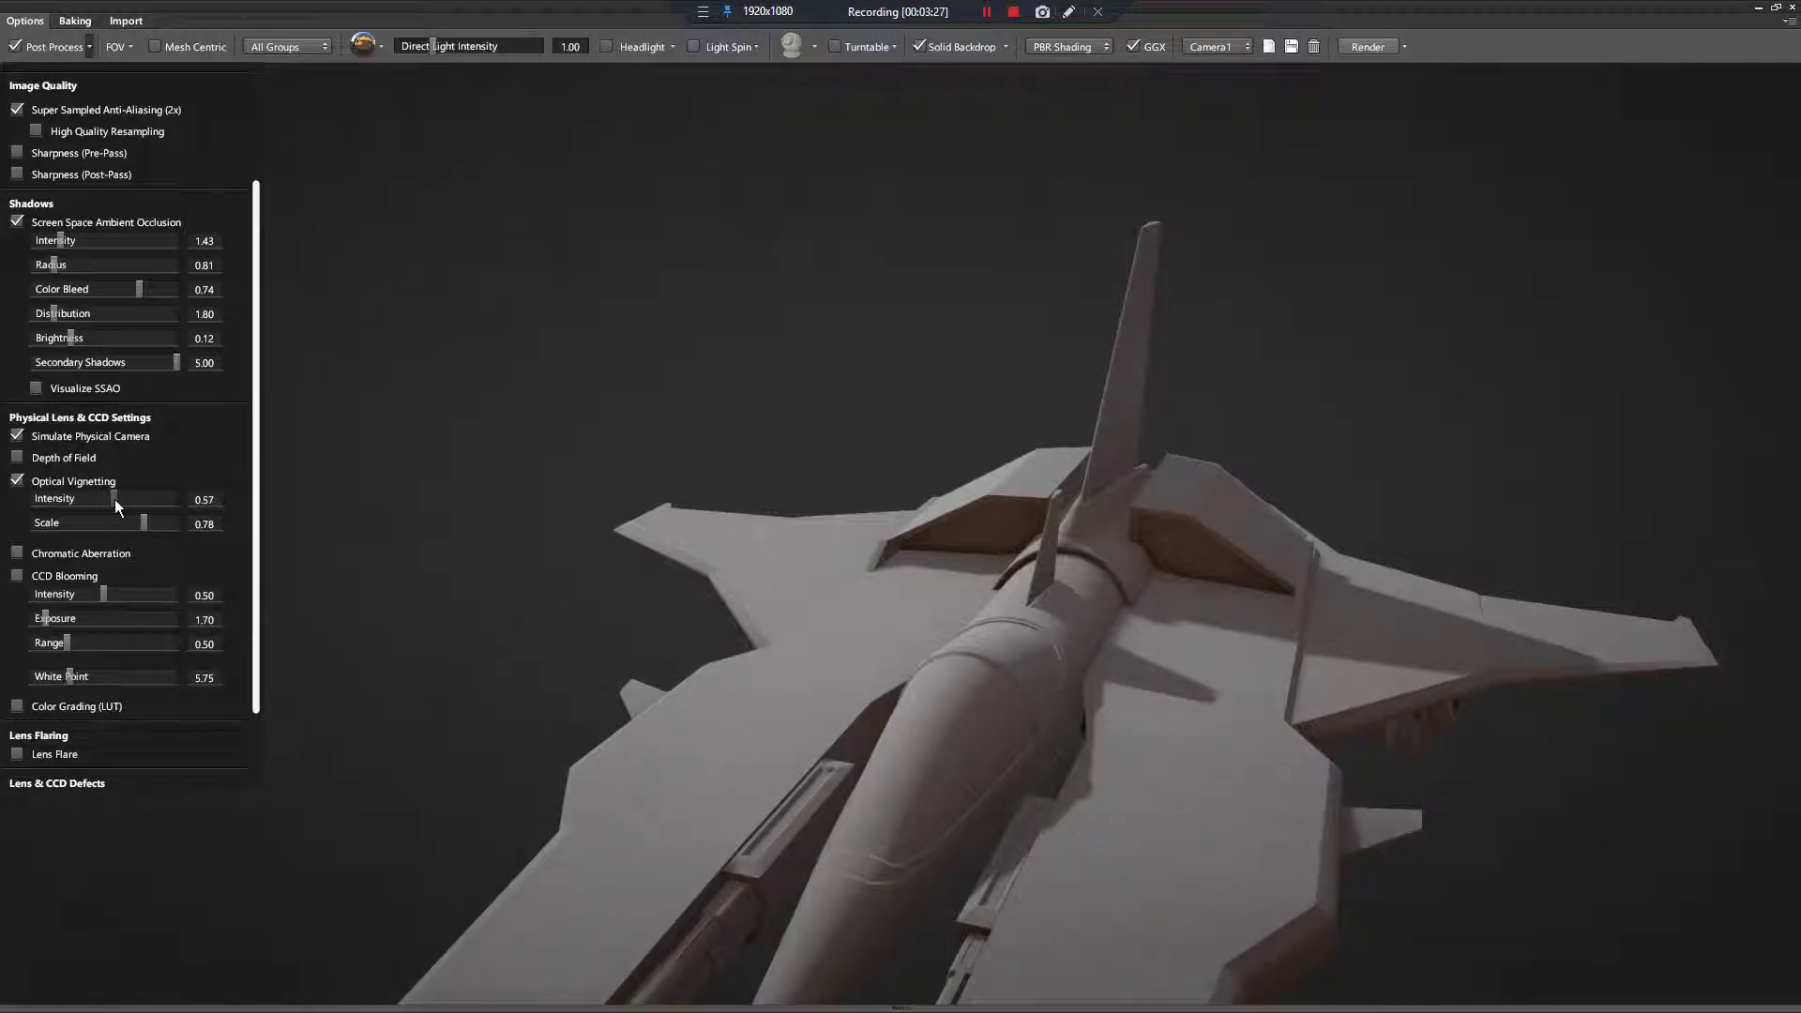
{"action": "left_click_drag", "start_coordinate": [115, 499], "coordinate": [155, 513]}
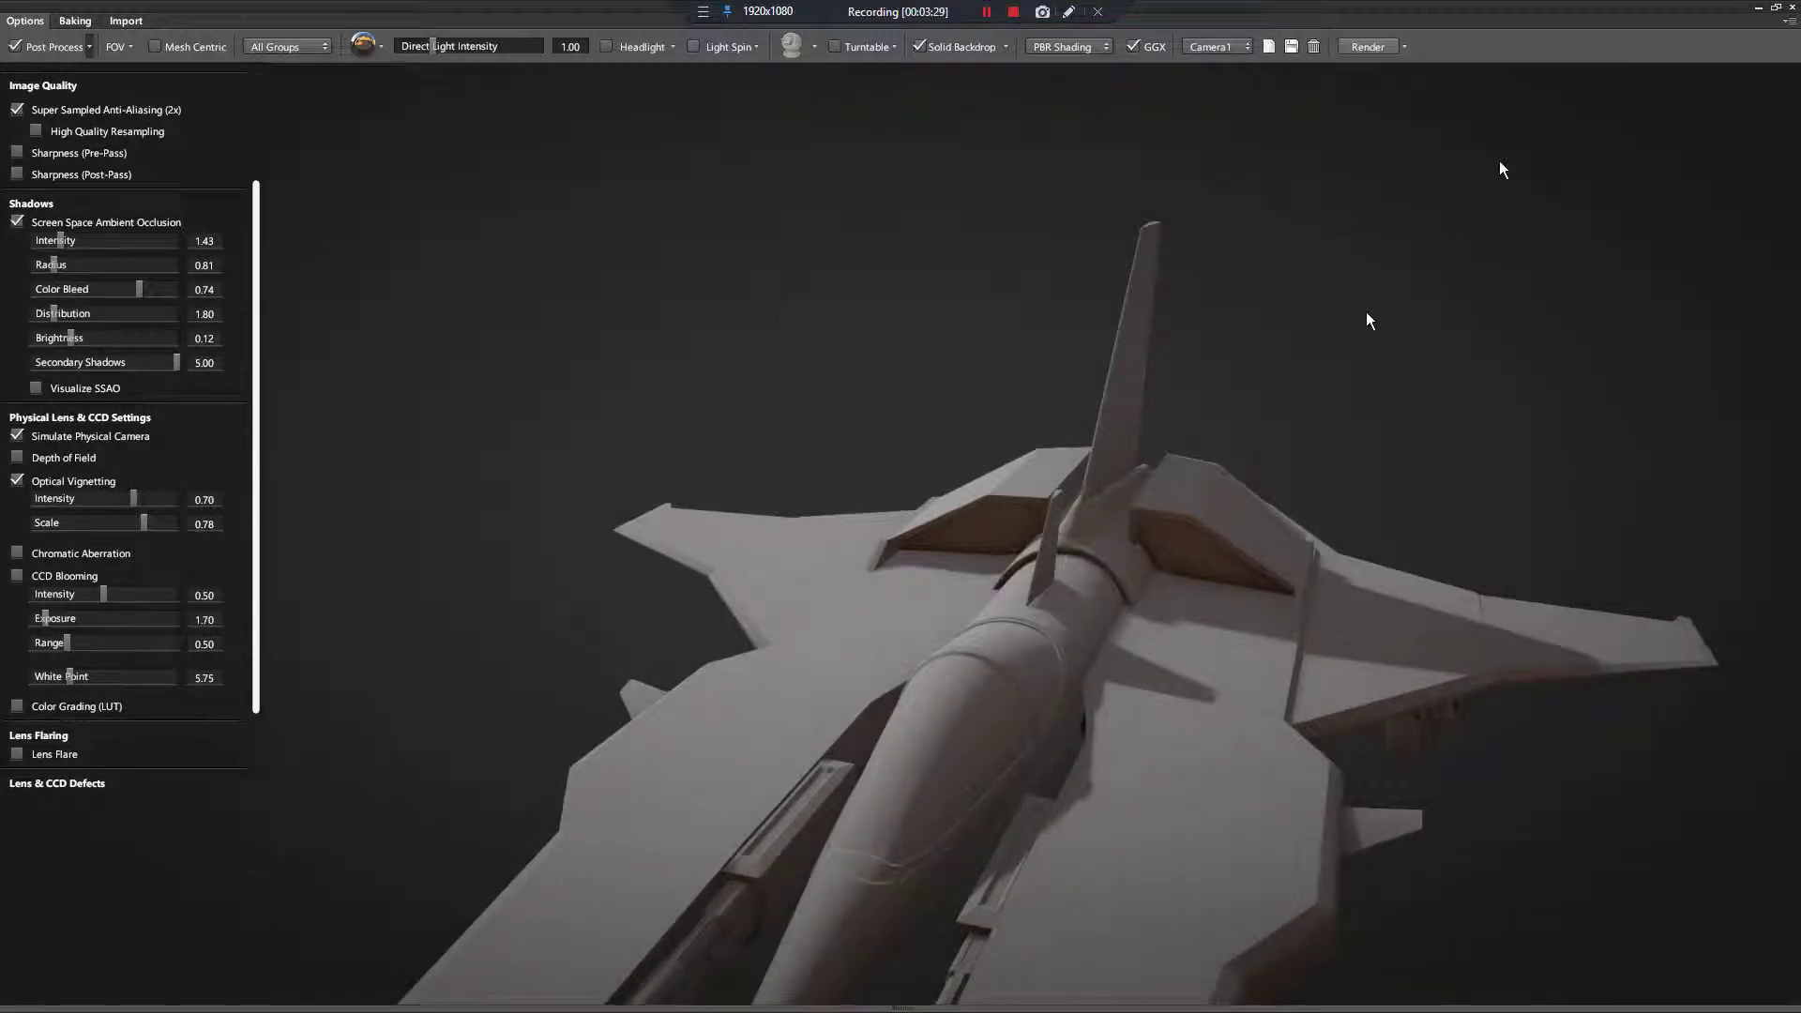
Examine the whole ship from several angles and distances with the vignetting applied
{"action": "right_click_drag", "start_coordinate": [1274, 514], "coordinate": [1022, 507]}
{"action": "left_click_drag", "start_coordinate": [1021, 507], "coordinate": [1043, 422]}
{"action": "right_click_drag", "start_coordinate": [1043, 422], "coordinate": [1184, 532]}
{"action": "left_click_drag", "start_coordinate": [1184, 533], "coordinate": [1237, 422]}
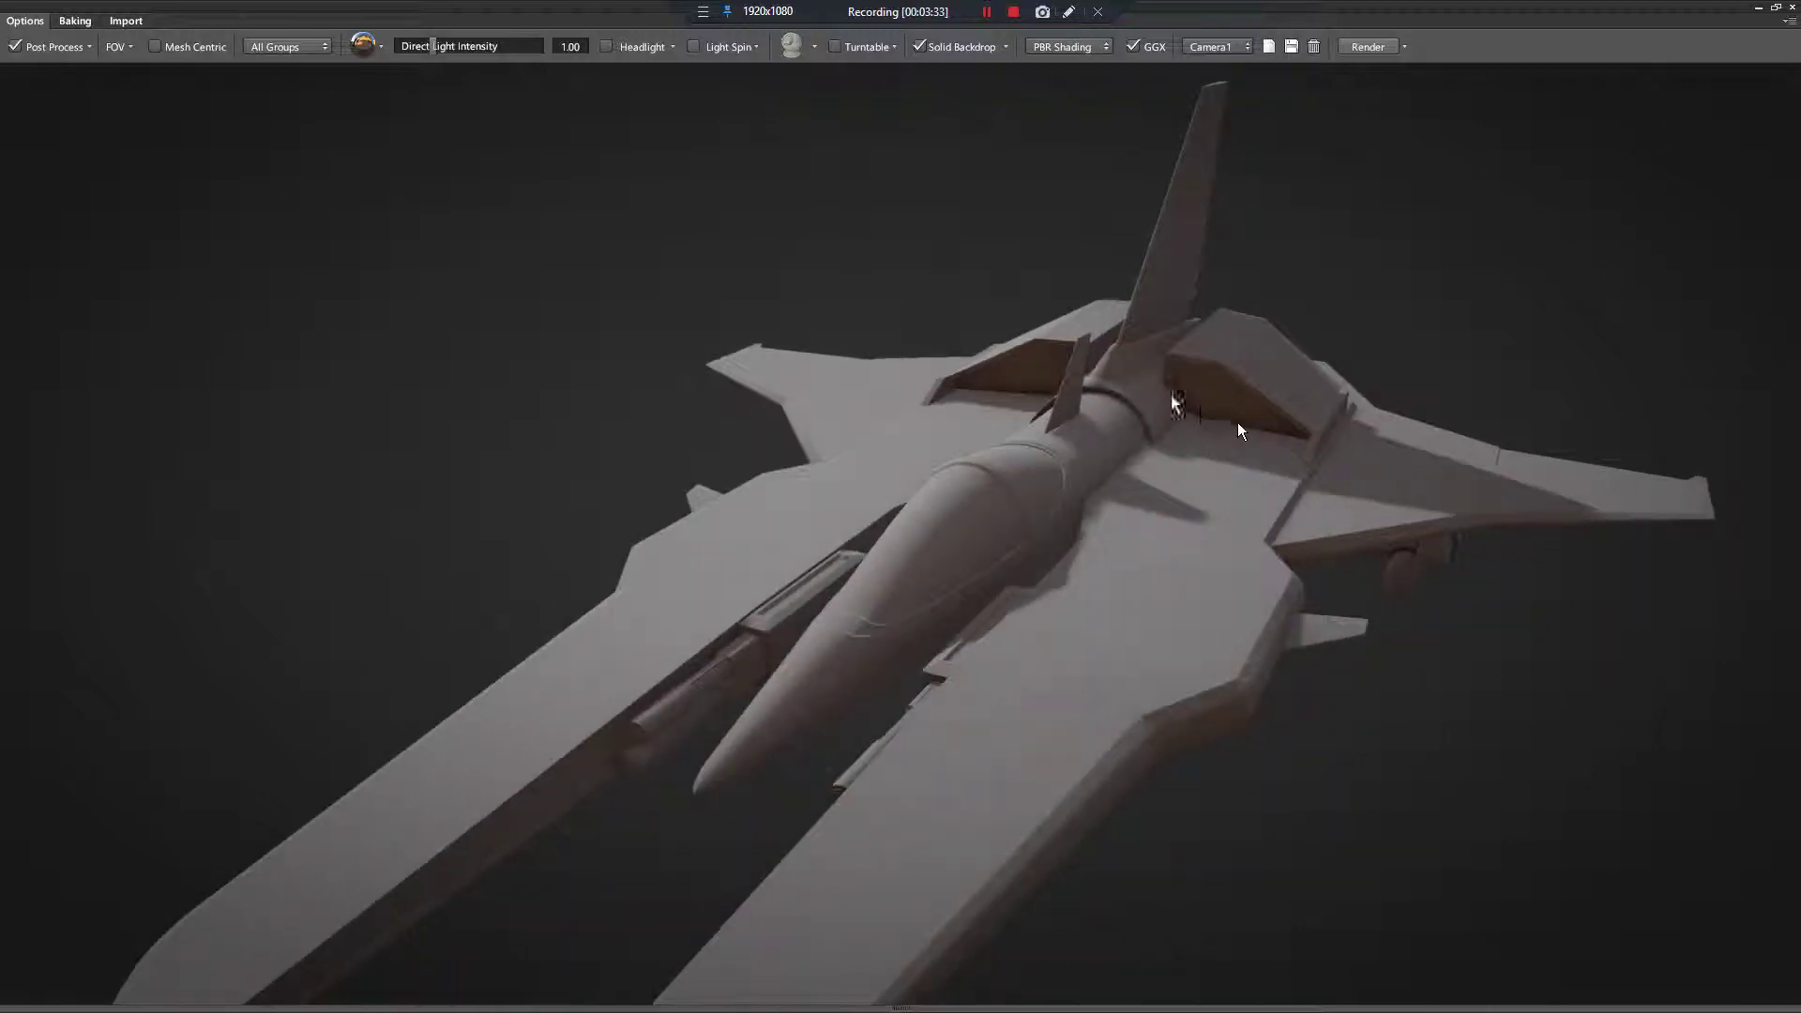
{"action": "right_click_drag", "start_coordinate": [1236, 422], "coordinate": [954, 368]}
{"action": "left_click_drag", "start_coordinate": [954, 368], "coordinate": [1066, 479]}
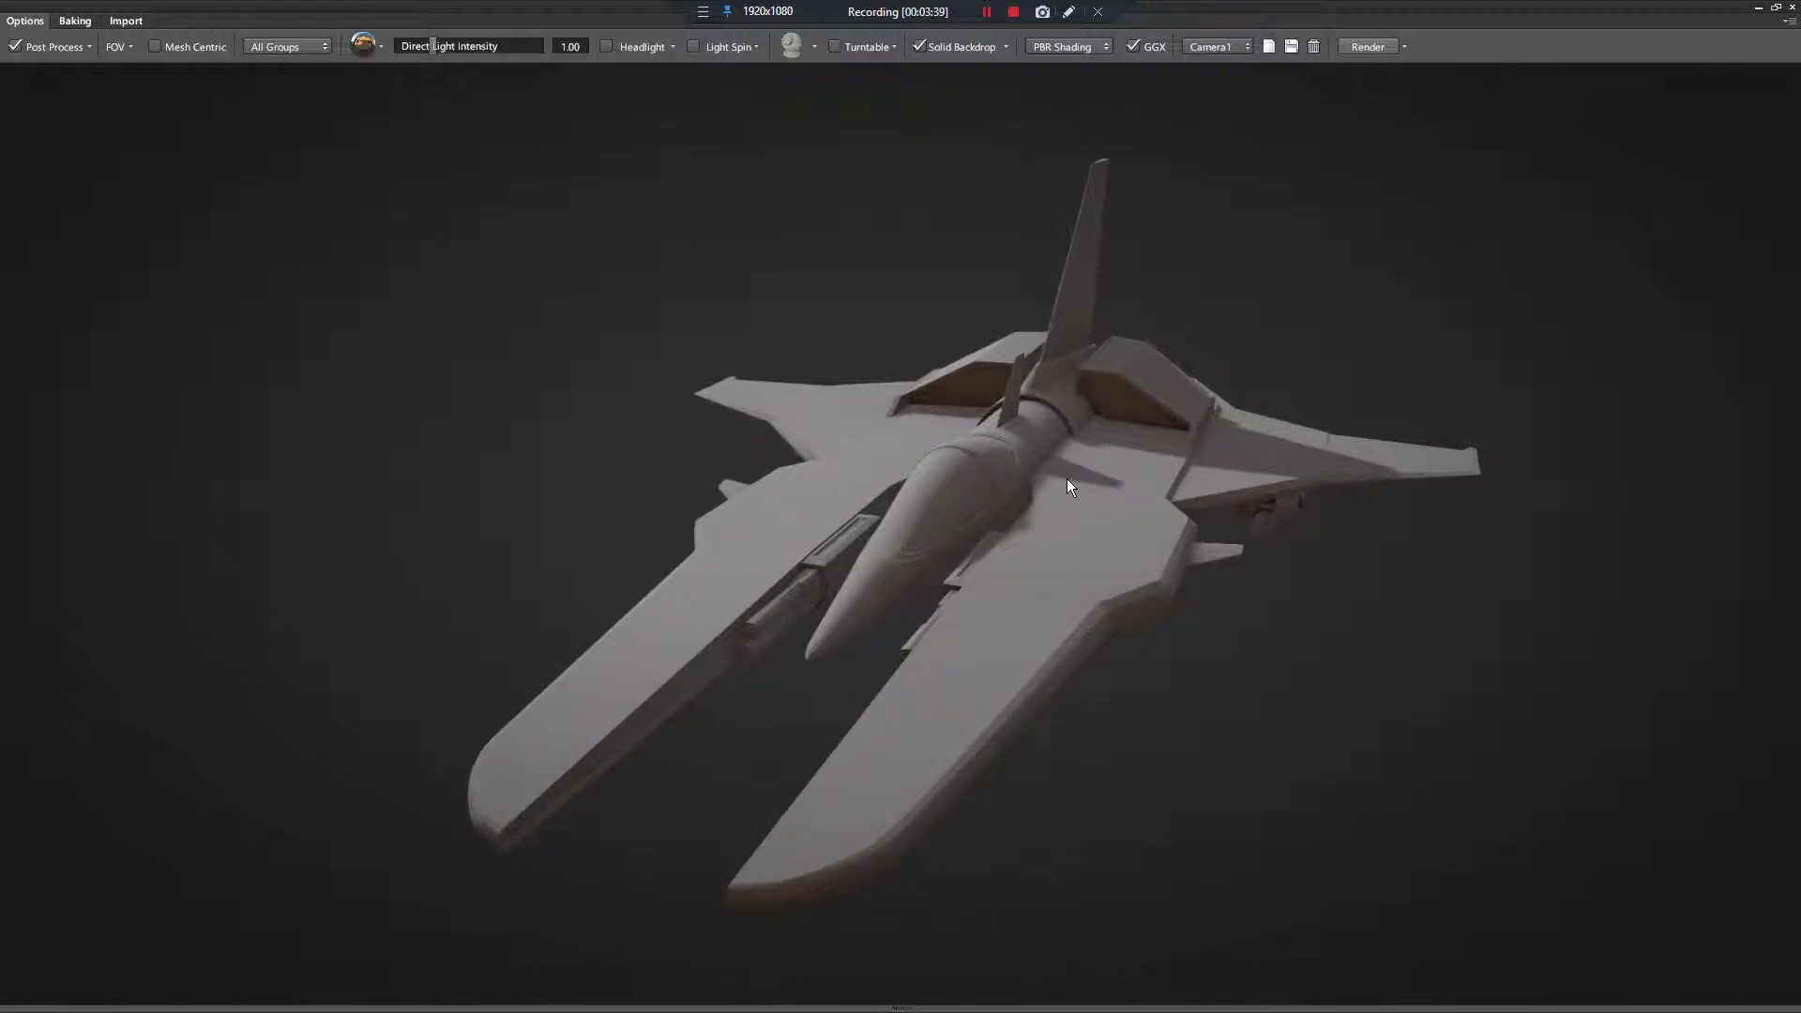
{"action": "left_click_drag", "start_coordinate": [1067, 479], "coordinate": [878, 469]}
{"action": "left_click_drag", "start_coordinate": [846, 531], "coordinate": [921, 546]}
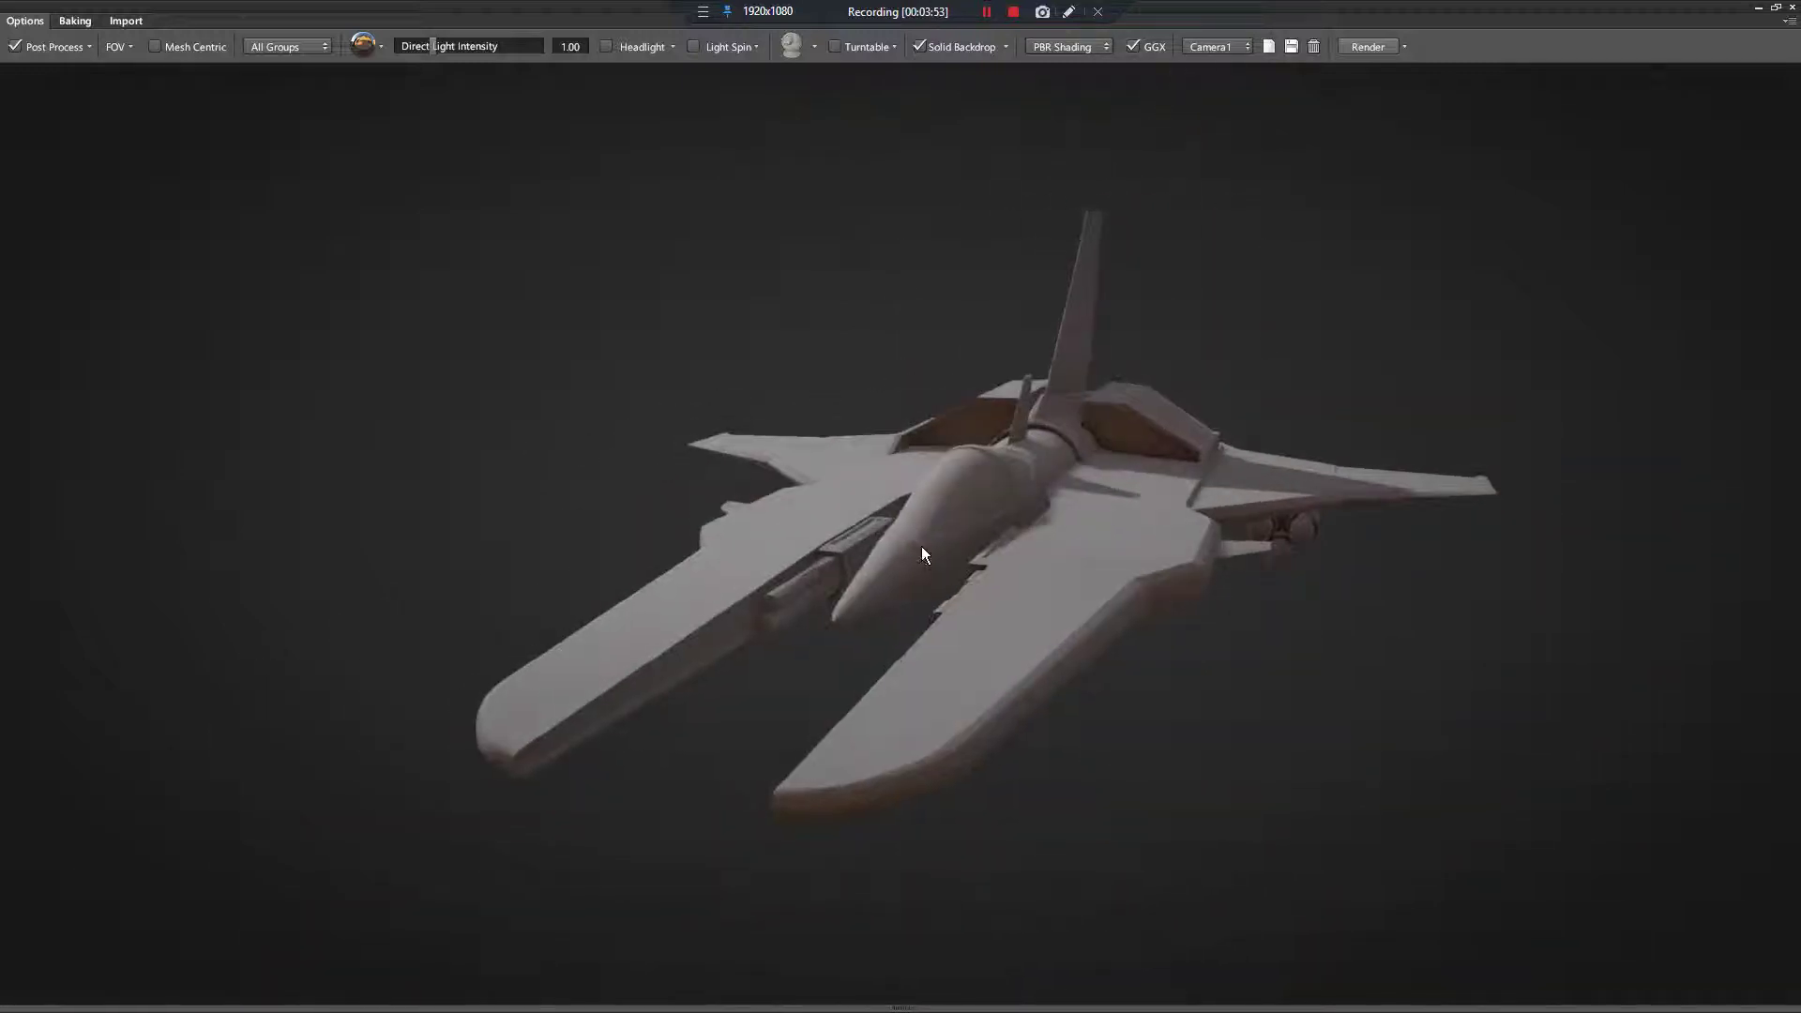
Raise the Light Spin speed to its maximum of 64.00
{"action": "left_click", "coordinate": [755, 47]}
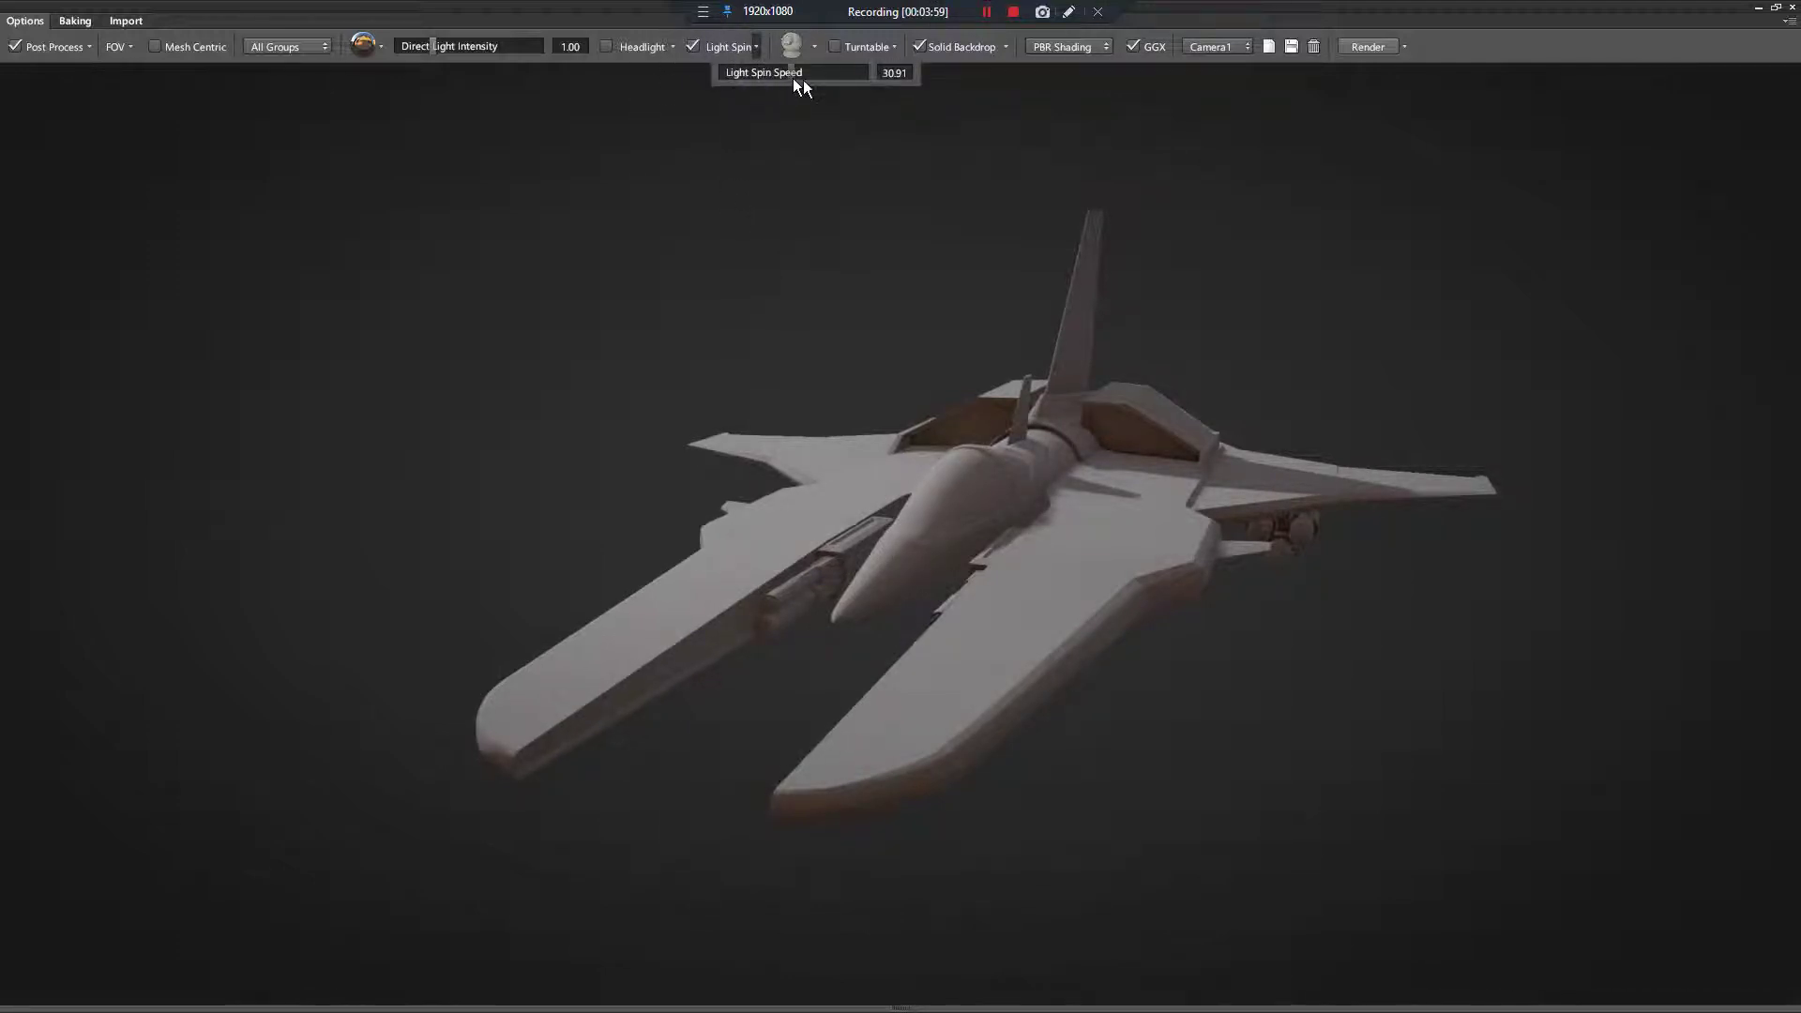
{"action": "left_click_drag", "start_coordinate": [799, 85], "coordinate": [833, 82]}
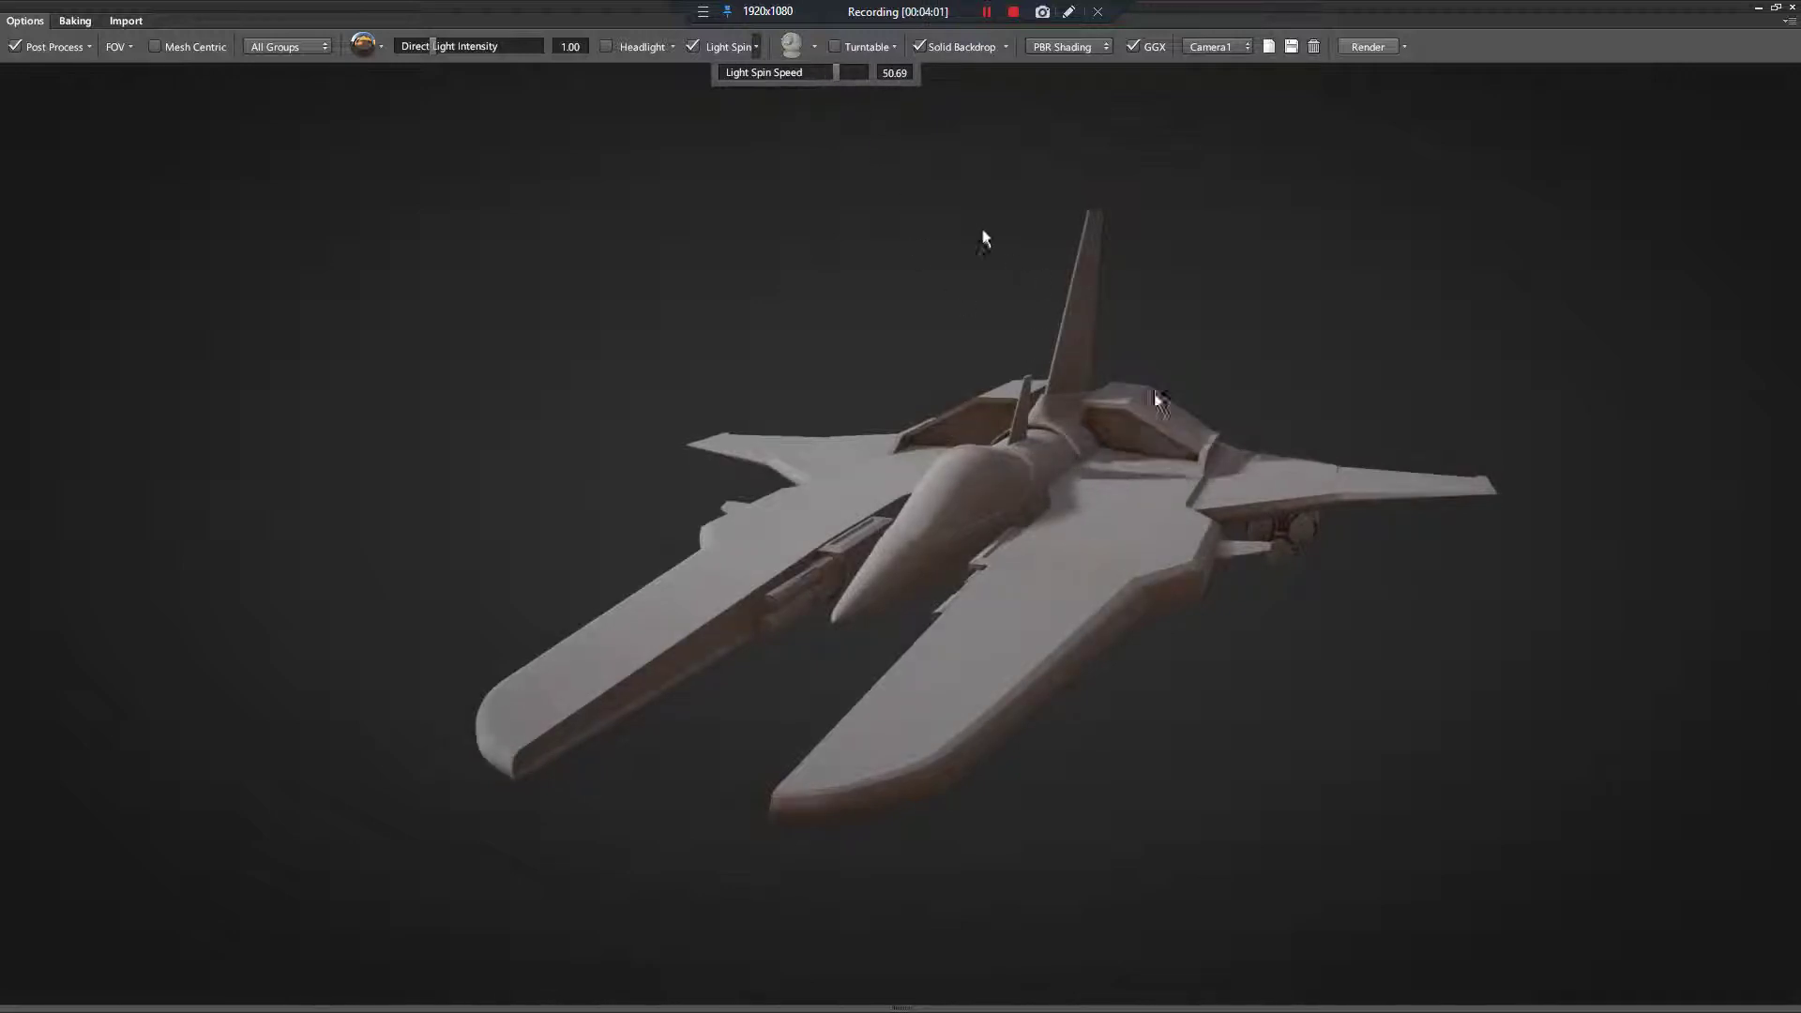
{"action": "left_click_drag", "start_coordinate": [836, 71], "coordinate": [885, 84]}
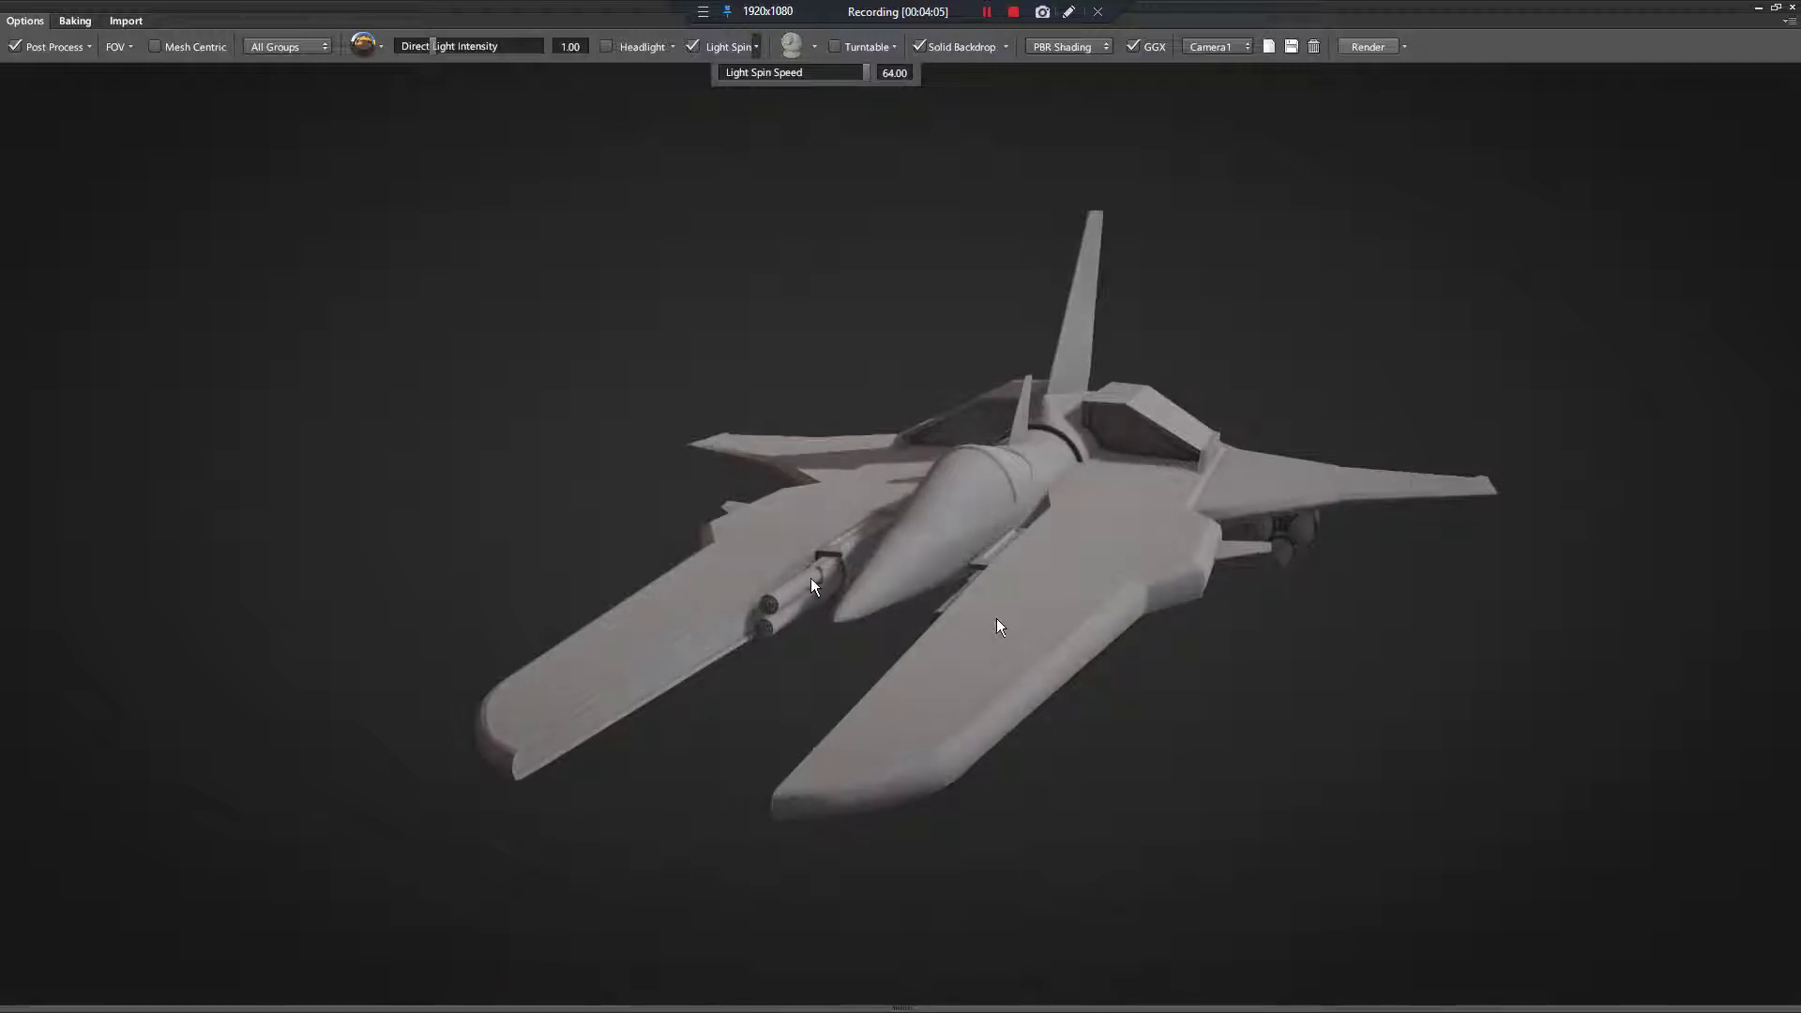
Inspect the gun barrels up close under the spinning light and turn off Light Spin
{"action": "left_click_drag", "start_coordinate": [996, 617], "coordinate": [1741, 619]}
{"action": "right_click_drag", "start_coordinate": [1741, 619], "coordinate": [1271, 633]}
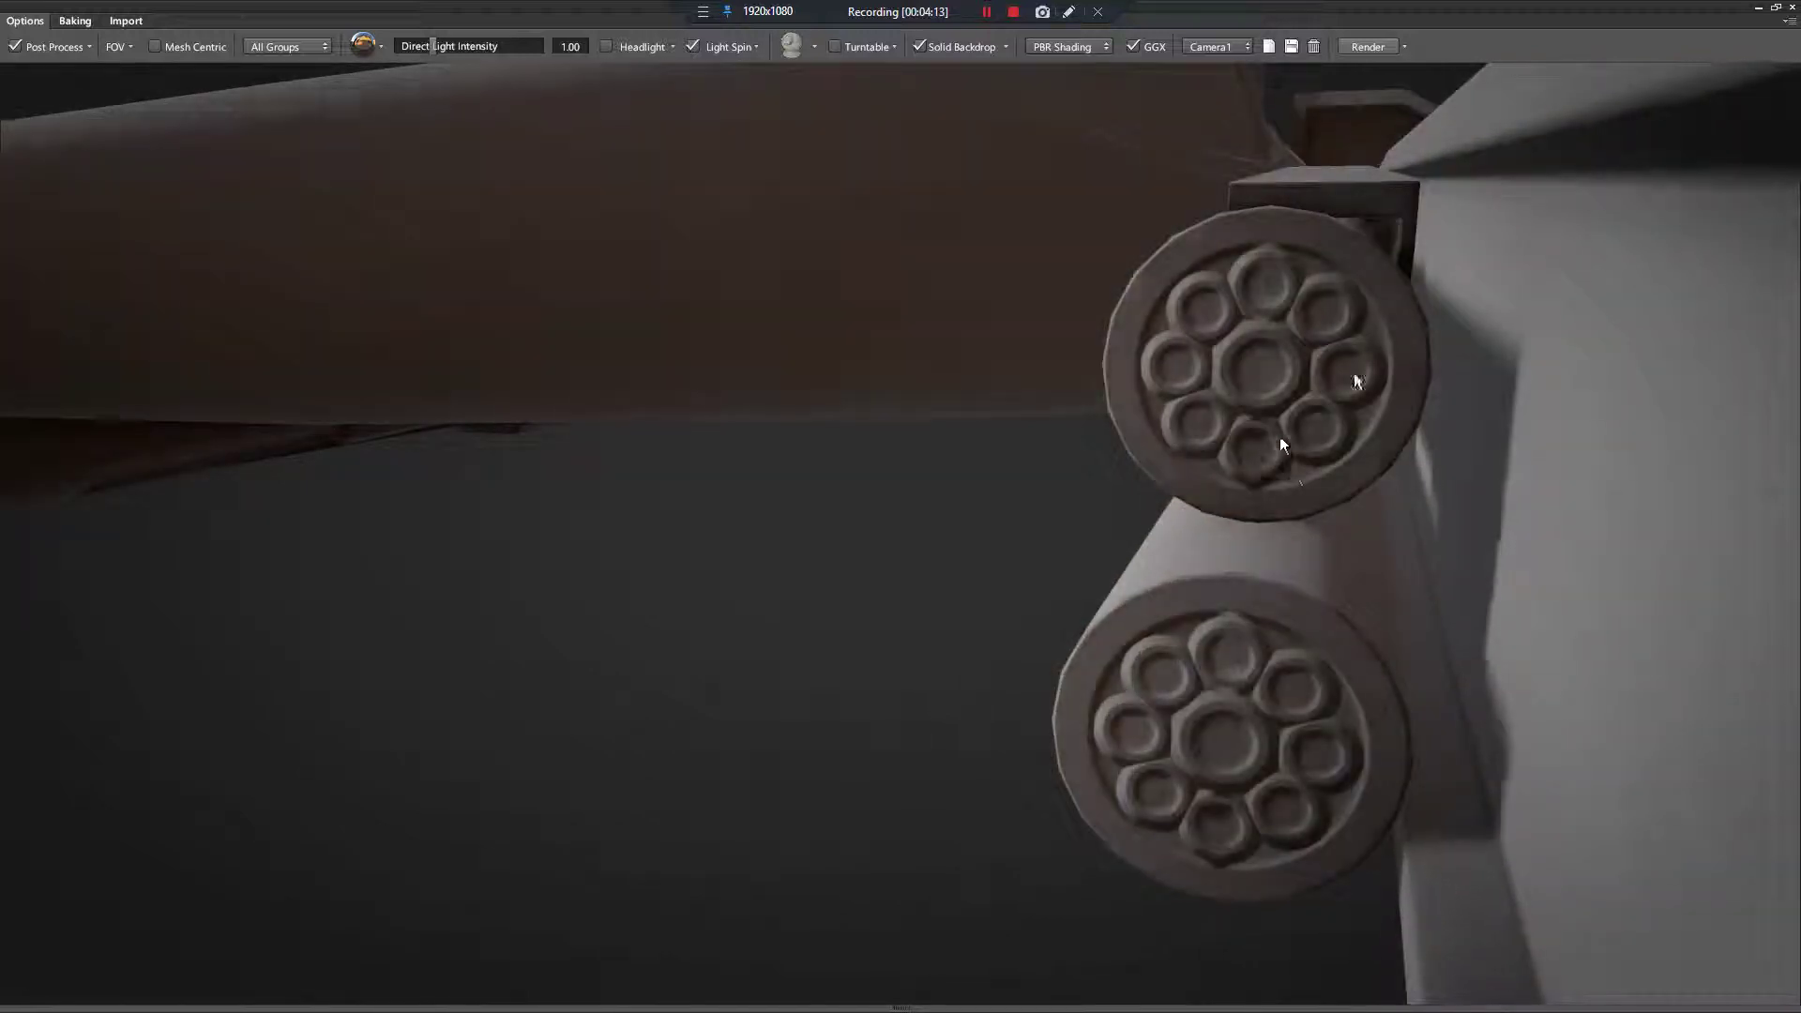
{"action": "scroll", "coordinate": [1282, 443], "scroll_direction": "down", "scroll_amount": 15}
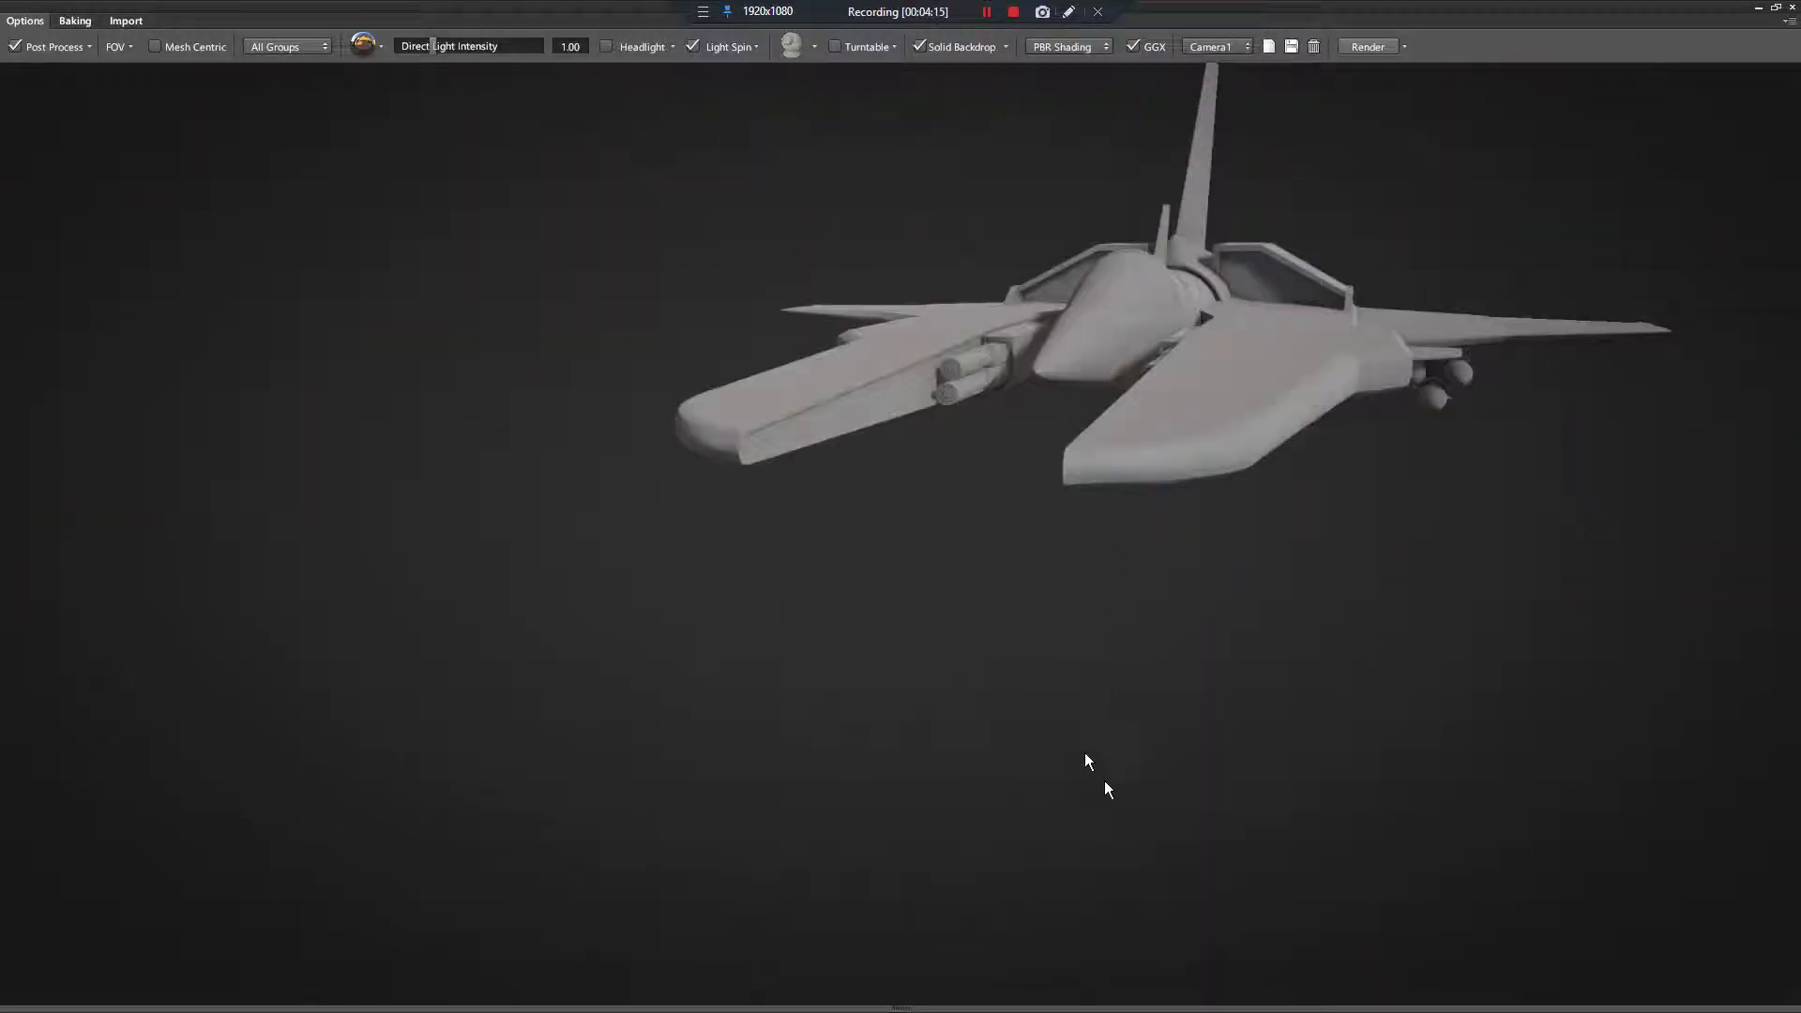
{"action": "left_click_drag", "start_coordinate": [1088, 761], "coordinate": [1090, 312]}
{"action": "left_click", "coordinate": [696, 45]}
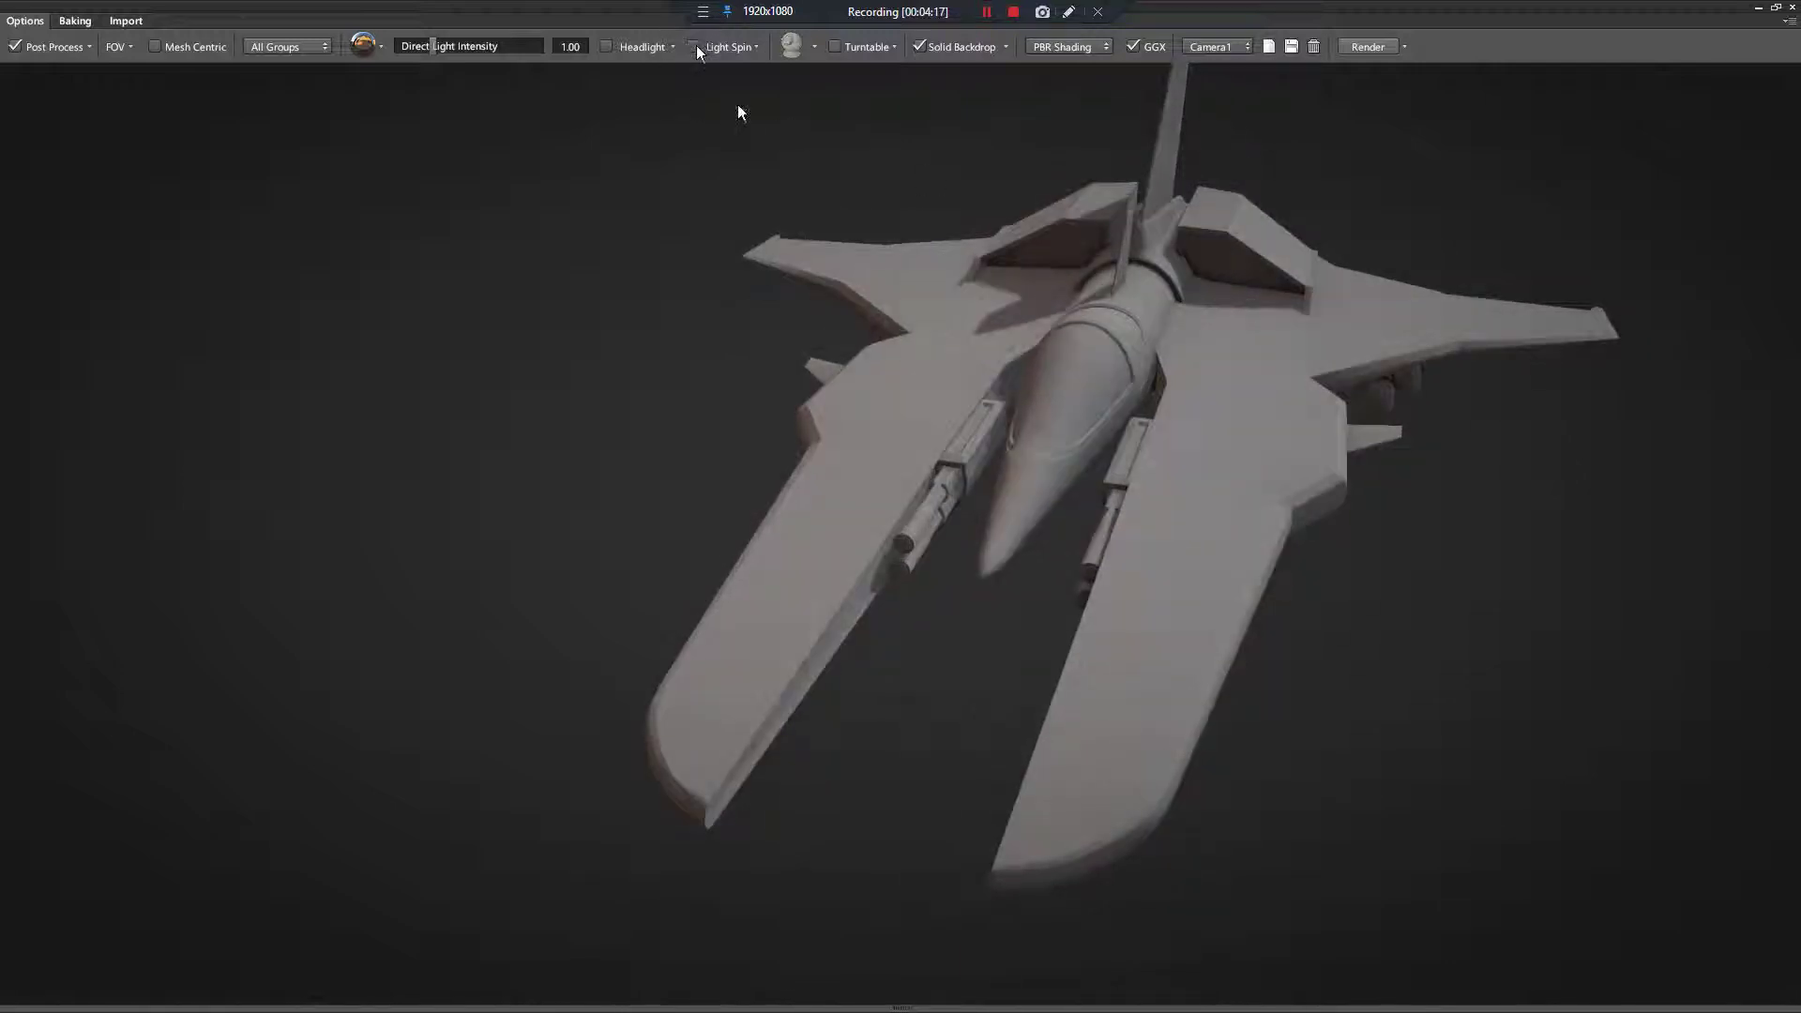
Rotate the light direction and examine the ship's nose, guns and wings from the front
{"action": "middle_click_drag", "start_coordinate": [921, 321], "coordinate": [871, 380]}
{"action": "scroll", "coordinate": [870, 380], "scroll_direction": "up", "scroll_amount": 5}
{"action": "left_click_drag", "start_coordinate": [882, 384], "coordinate": [1172, 413]}
{"action": "middle_click_drag", "start_coordinate": [1079, 330], "coordinate": [927, 228]}
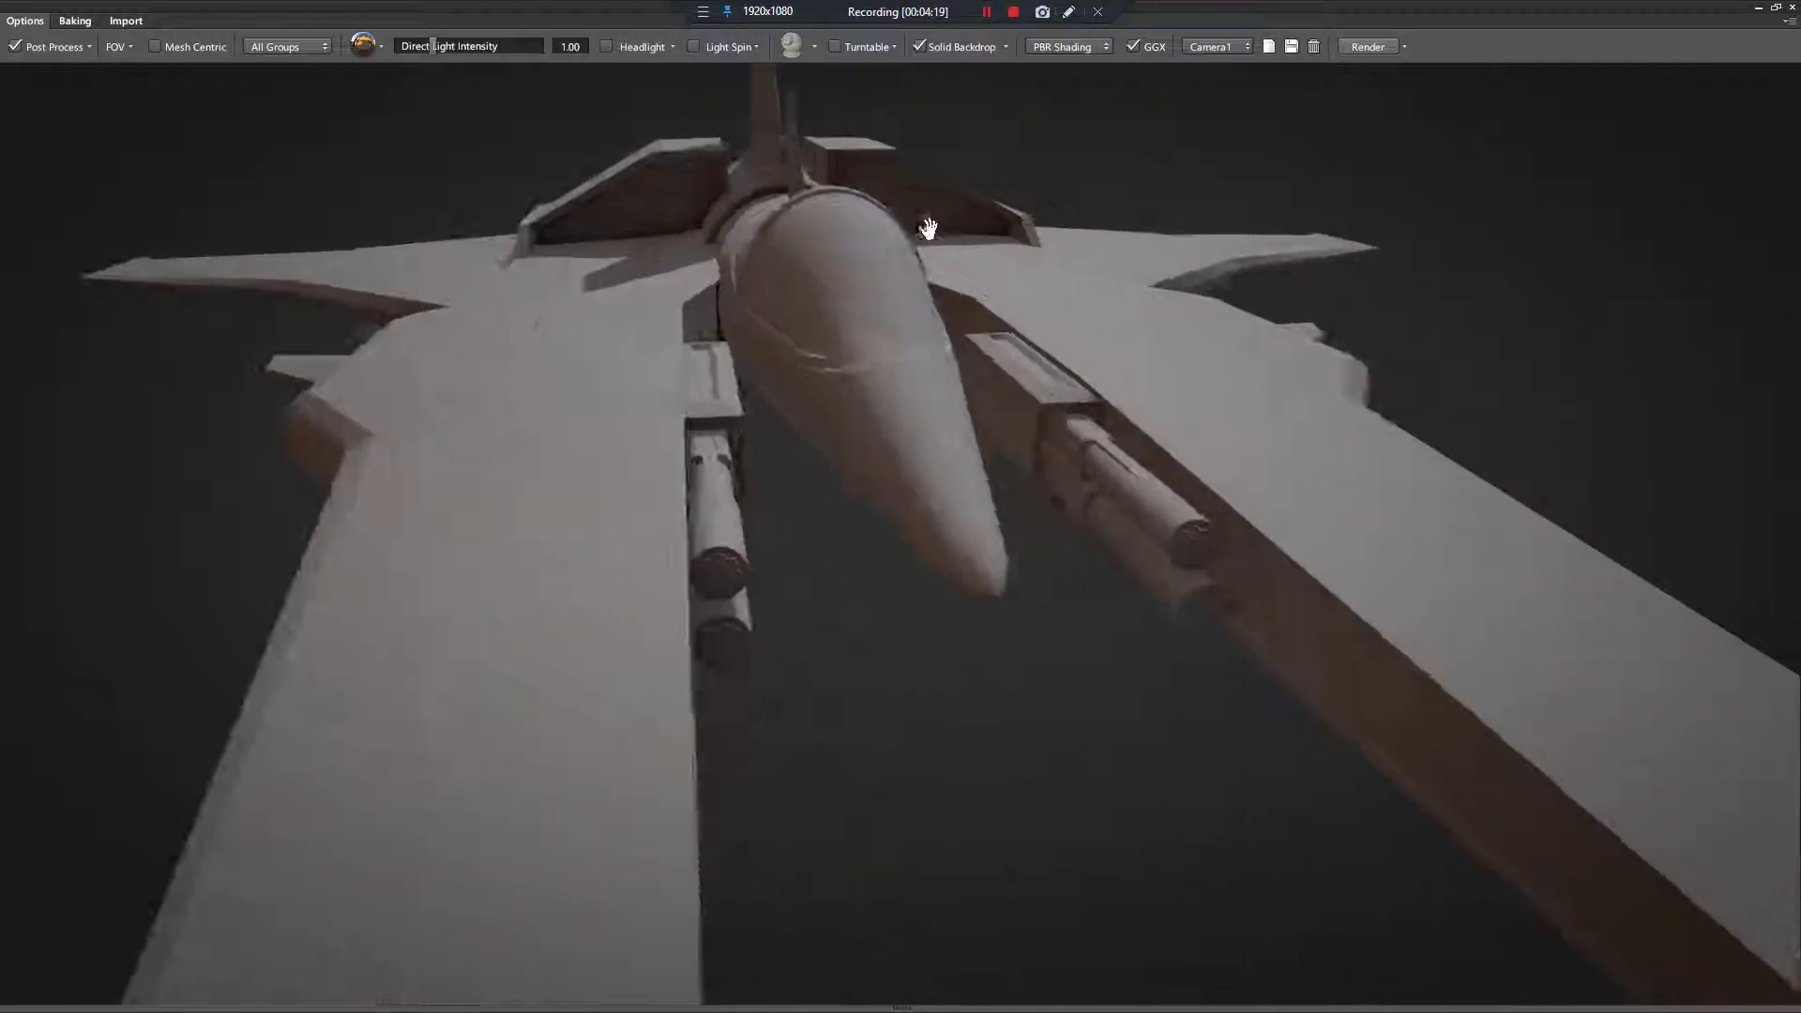
{"action": "mouse_move", "coordinate": [1109, 443]}
{"action": "left_mouse_down", "text": "shift"}
{"action": "mouse_move", "coordinate": [1123, 601]}
{"action": "mouse_move", "coordinate": [1176, 441]}
{"action": "mouse_move", "coordinate": [1283, 448]}
{"action": "mouse_move", "coordinate": [1177, 457]}
{"action": "mouse_move", "coordinate": [1190, 644]}
{"action": "mouse_move", "coordinate": [1129, 651]}
{"action": "mouse_move", "coordinate": [1180, 642]}
{"action": "mouse_move", "coordinate": [1298, 536]}
{"action": "mouse_move", "coordinate": [1342, 552]}
{"action": "mouse_move", "coordinate": [1197, 487]}
{"action": "mouse_move", "coordinate": [1330, 508]}
{"action": "mouse_move", "coordinate": [1262, 539]}
{"action": "mouse_move", "coordinate": [1379, 526]}
{"action": "mouse_move", "coordinate": [1253, 520]}
{"action": "left_mouse_up", "text": "shift"}
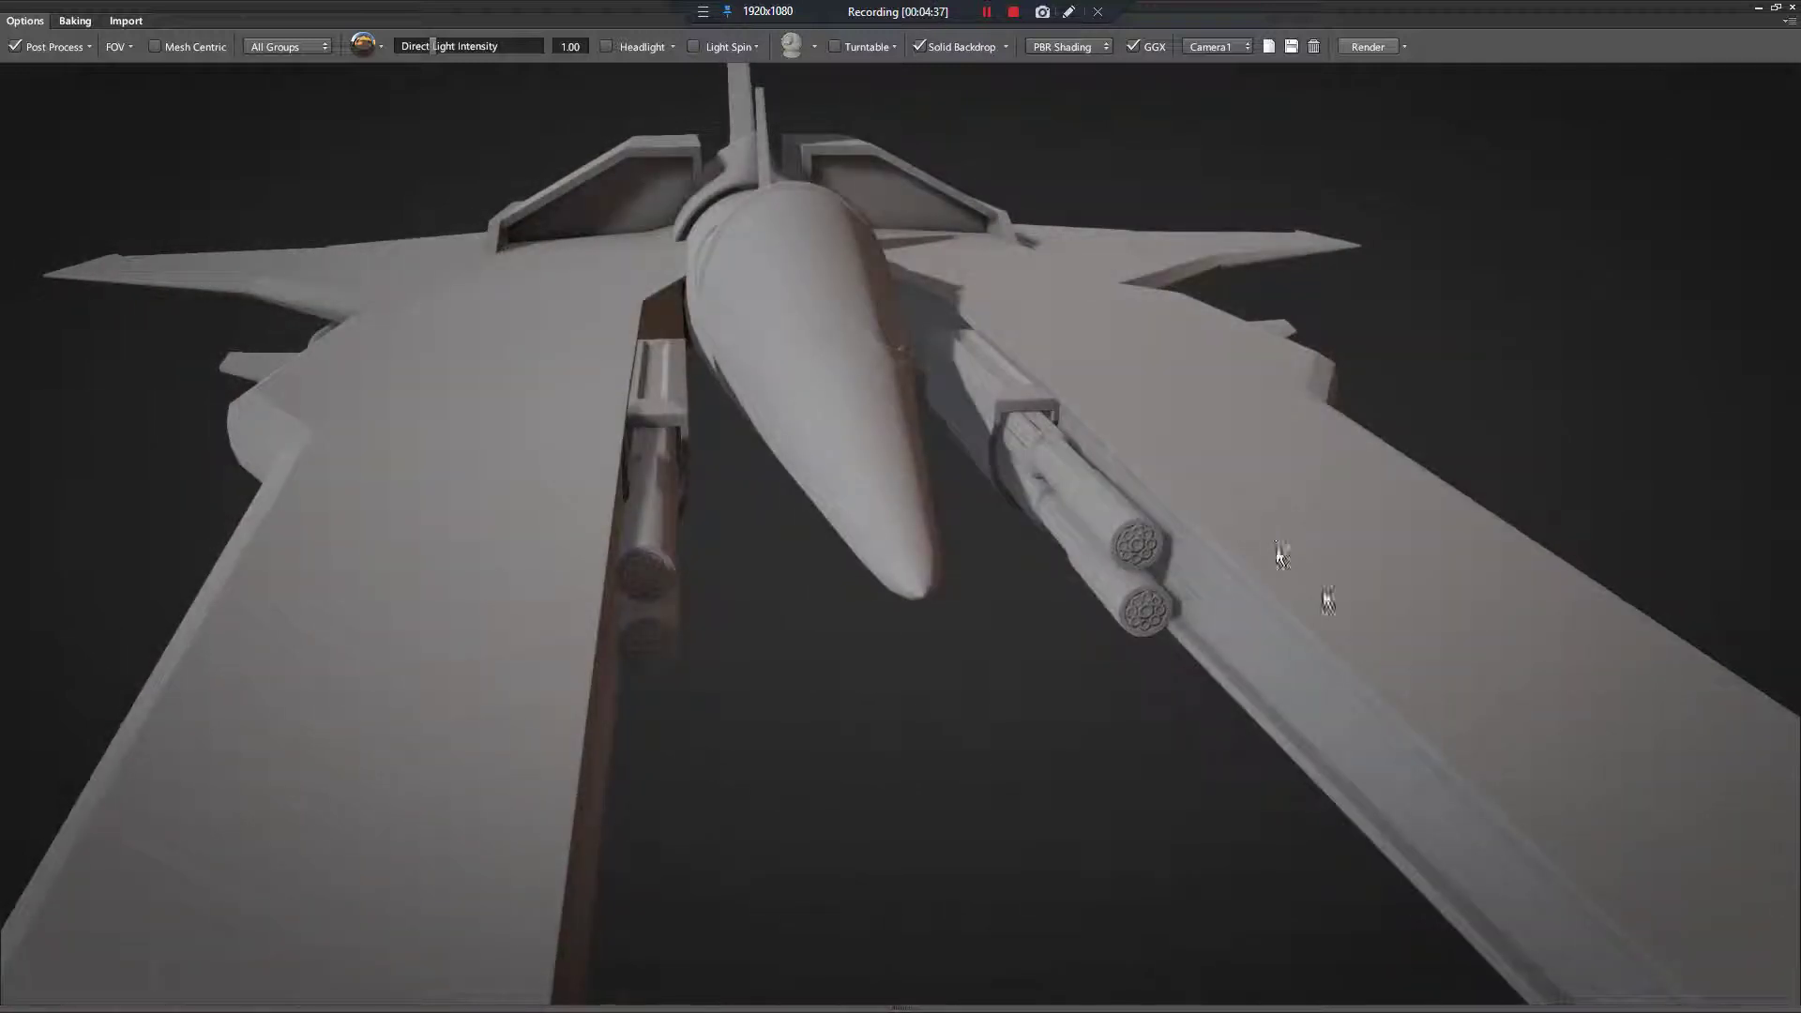
{"action": "right_click_drag", "start_coordinate": [1320, 589], "coordinate": [1127, 465]}
{"action": "left_click_drag", "start_coordinate": [1127, 464], "coordinate": [1199, 784]}
{"action": "right_click_drag", "start_coordinate": [919, 420], "coordinate": [1036, 408]}
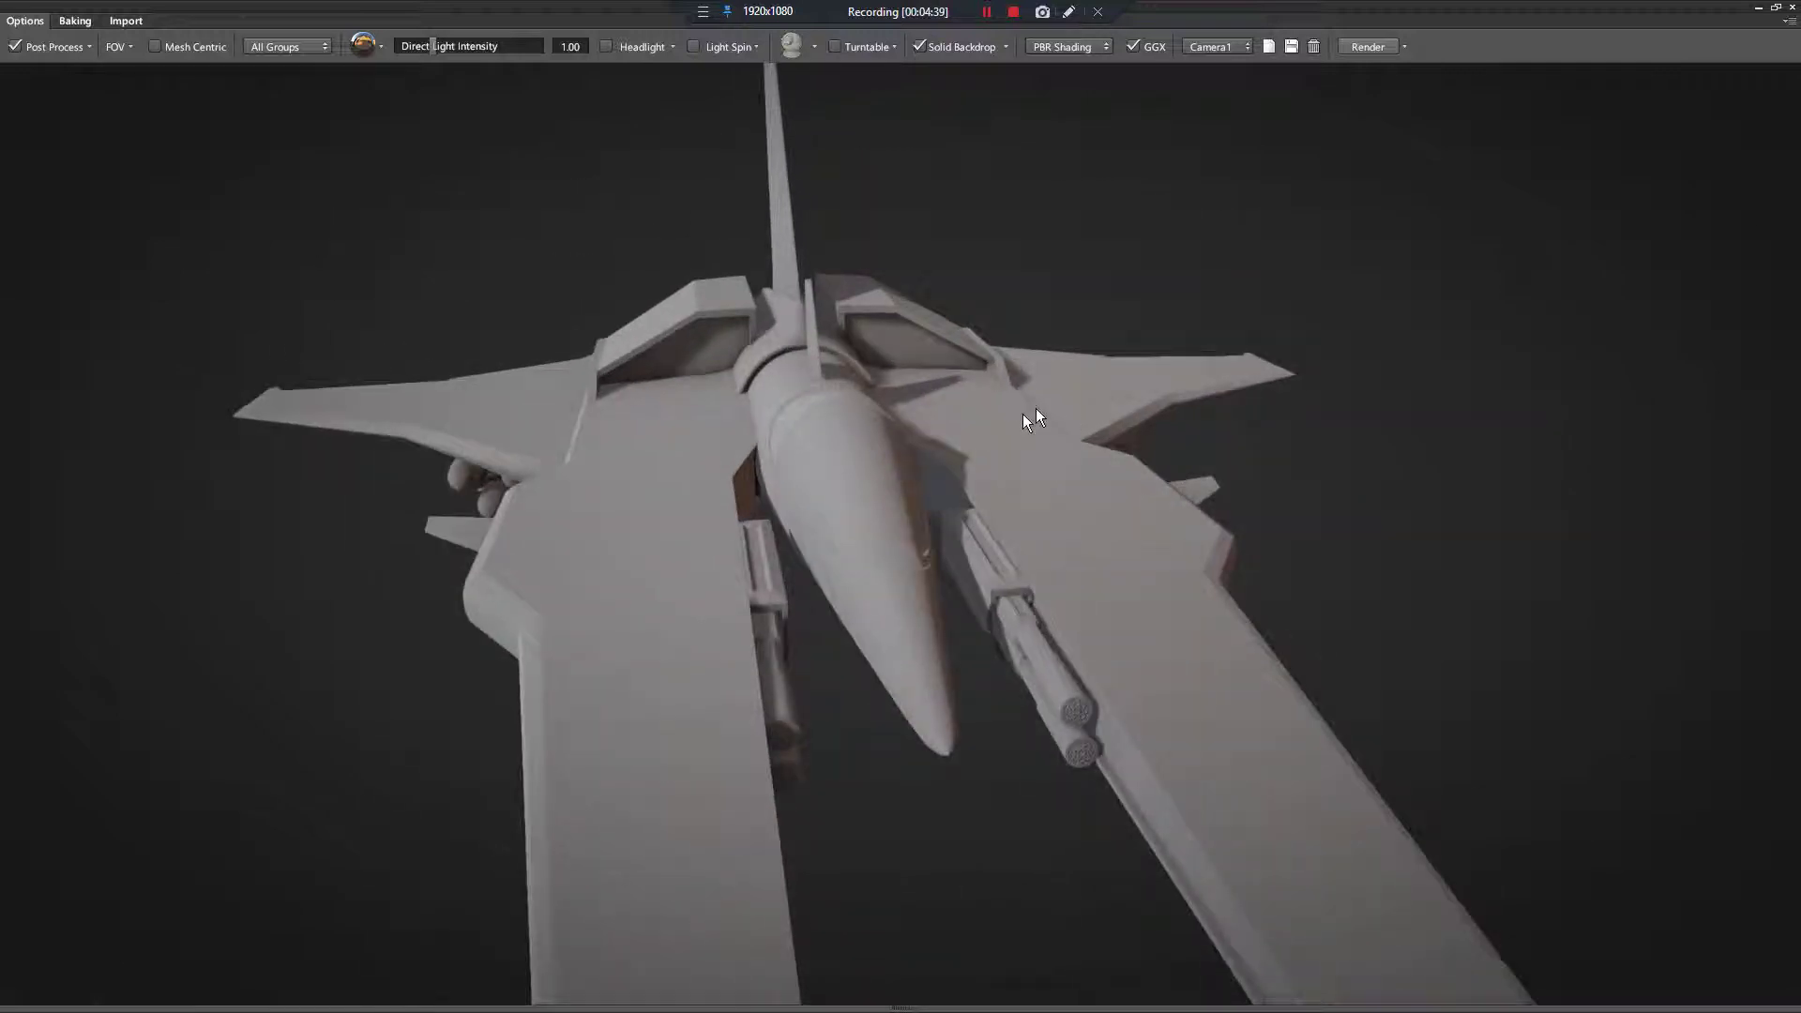
{"action": "left_click_drag", "start_coordinate": [1035, 408], "coordinate": [1034, 356]}
Try the mountain, blue-sky road and cloudy-sky environments on the ship and return to the first orange-rock environment
{"action": "left_click", "coordinate": [374, 48]}
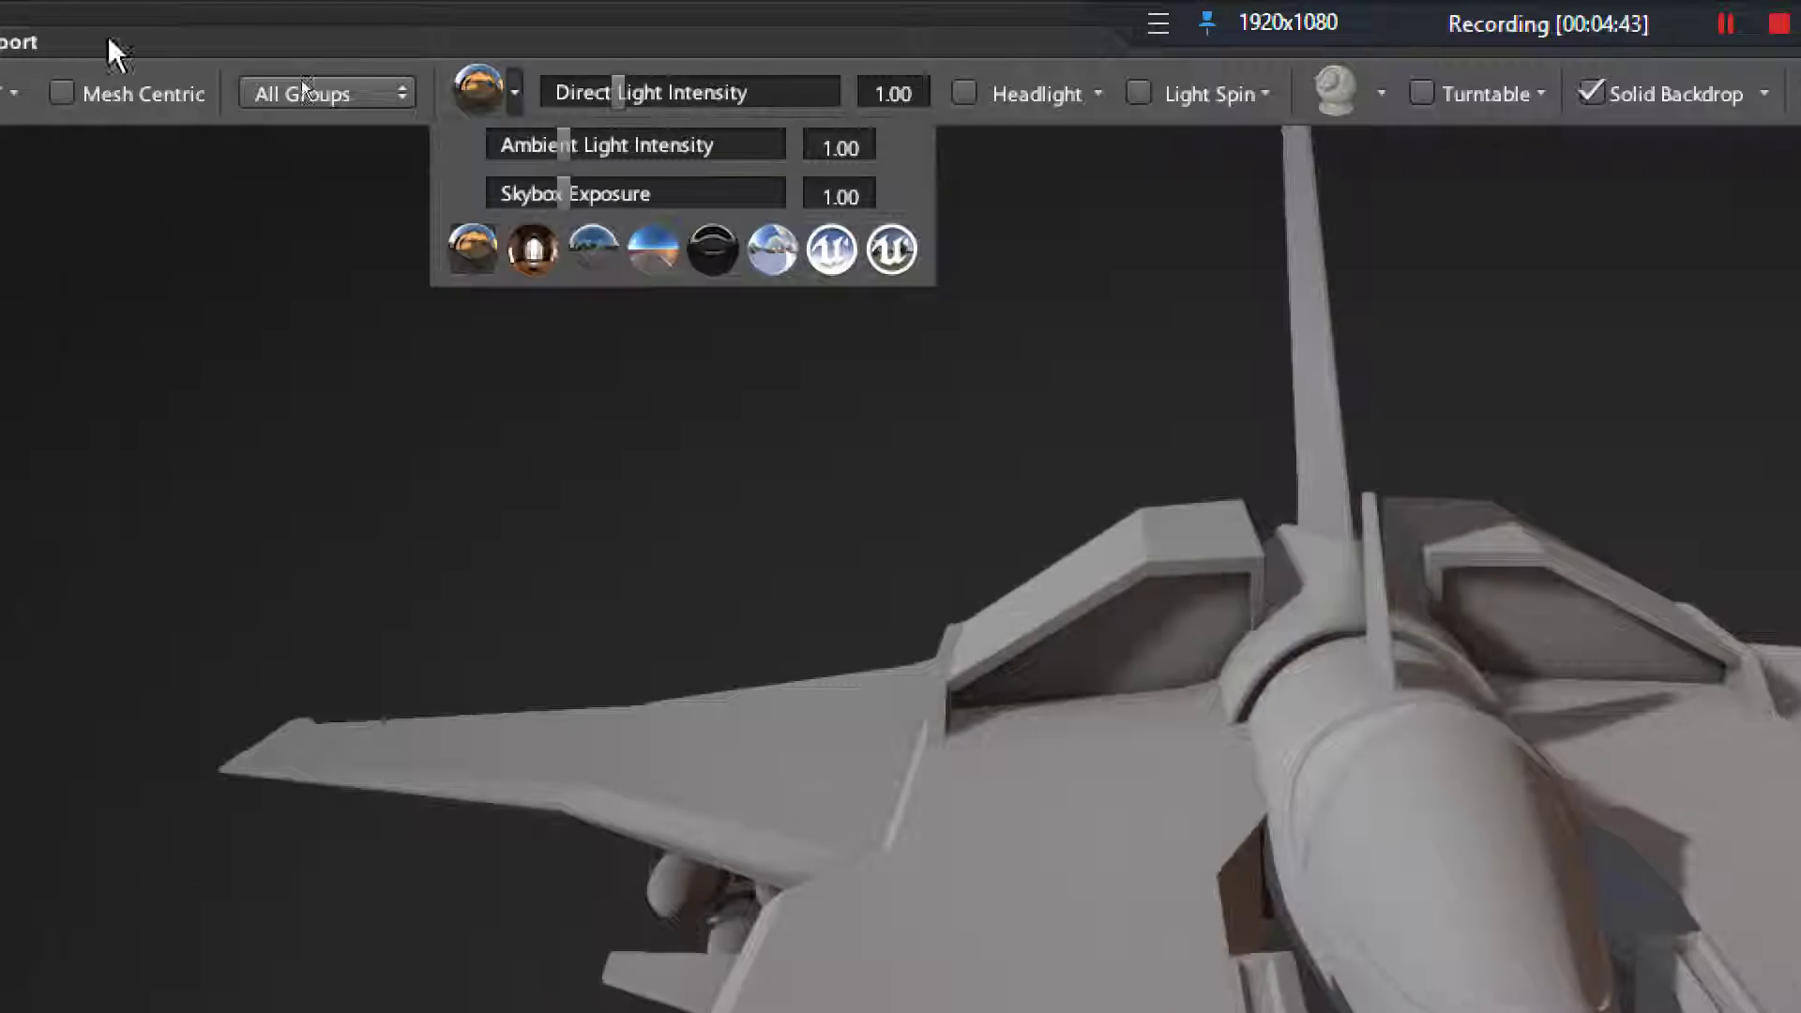
{"action": "left_click", "coordinate": [514, 93]}
{"action": "left_click", "coordinate": [513, 92]}
{"action": "left_click", "coordinate": [589, 244]}
{"action": "left_click", "coordinate": [644, 248]}
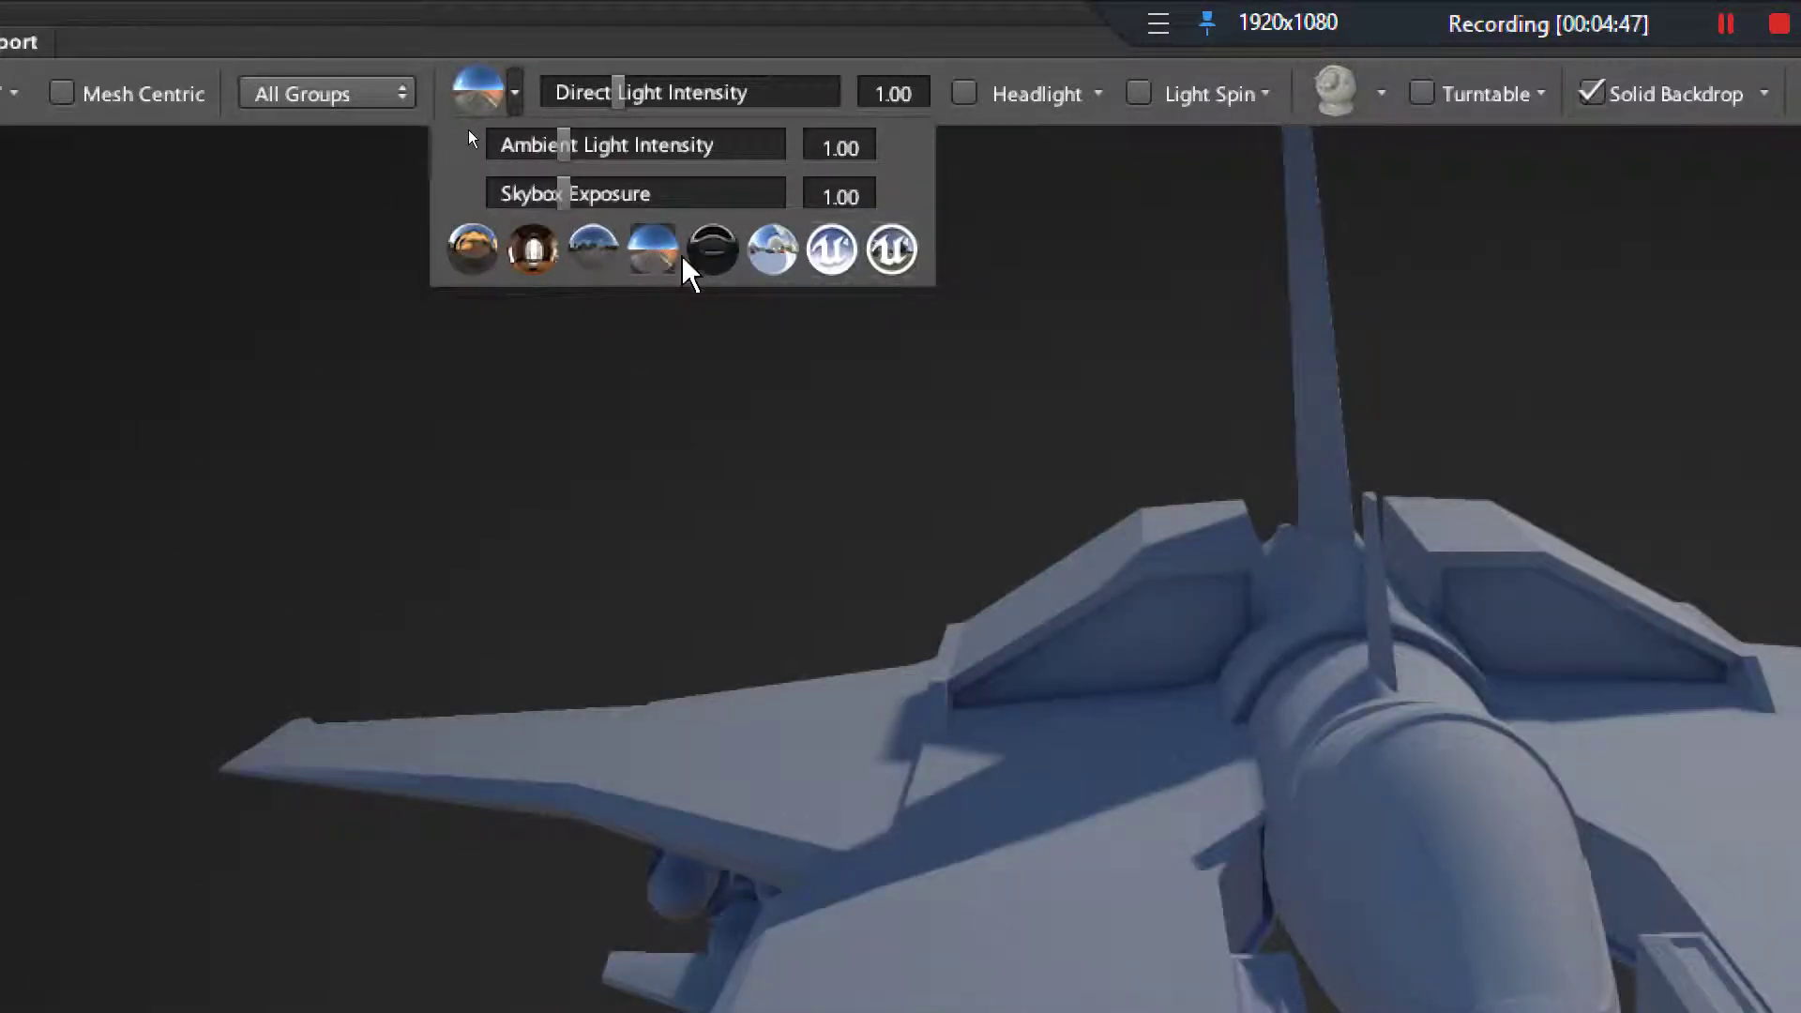
{"action": "left_click", "coordinate": [758, 248]}
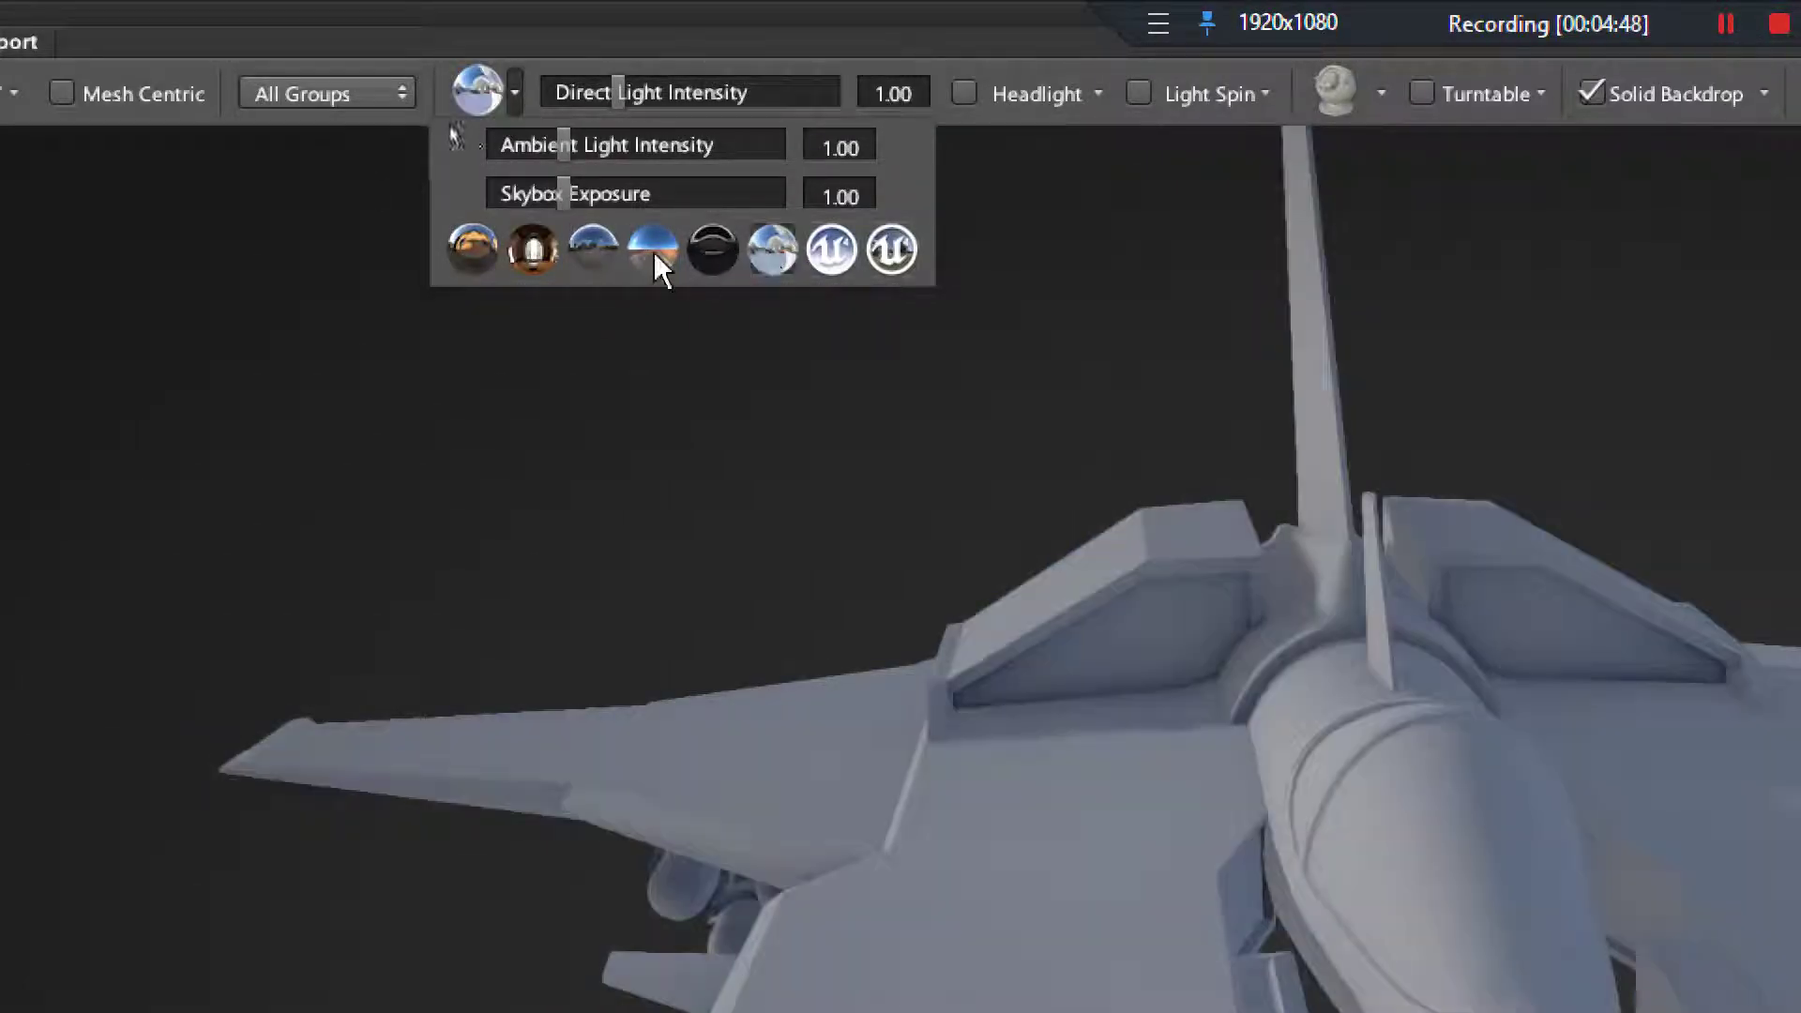
{"action": "left_click", "coordinate": [487, 242]}
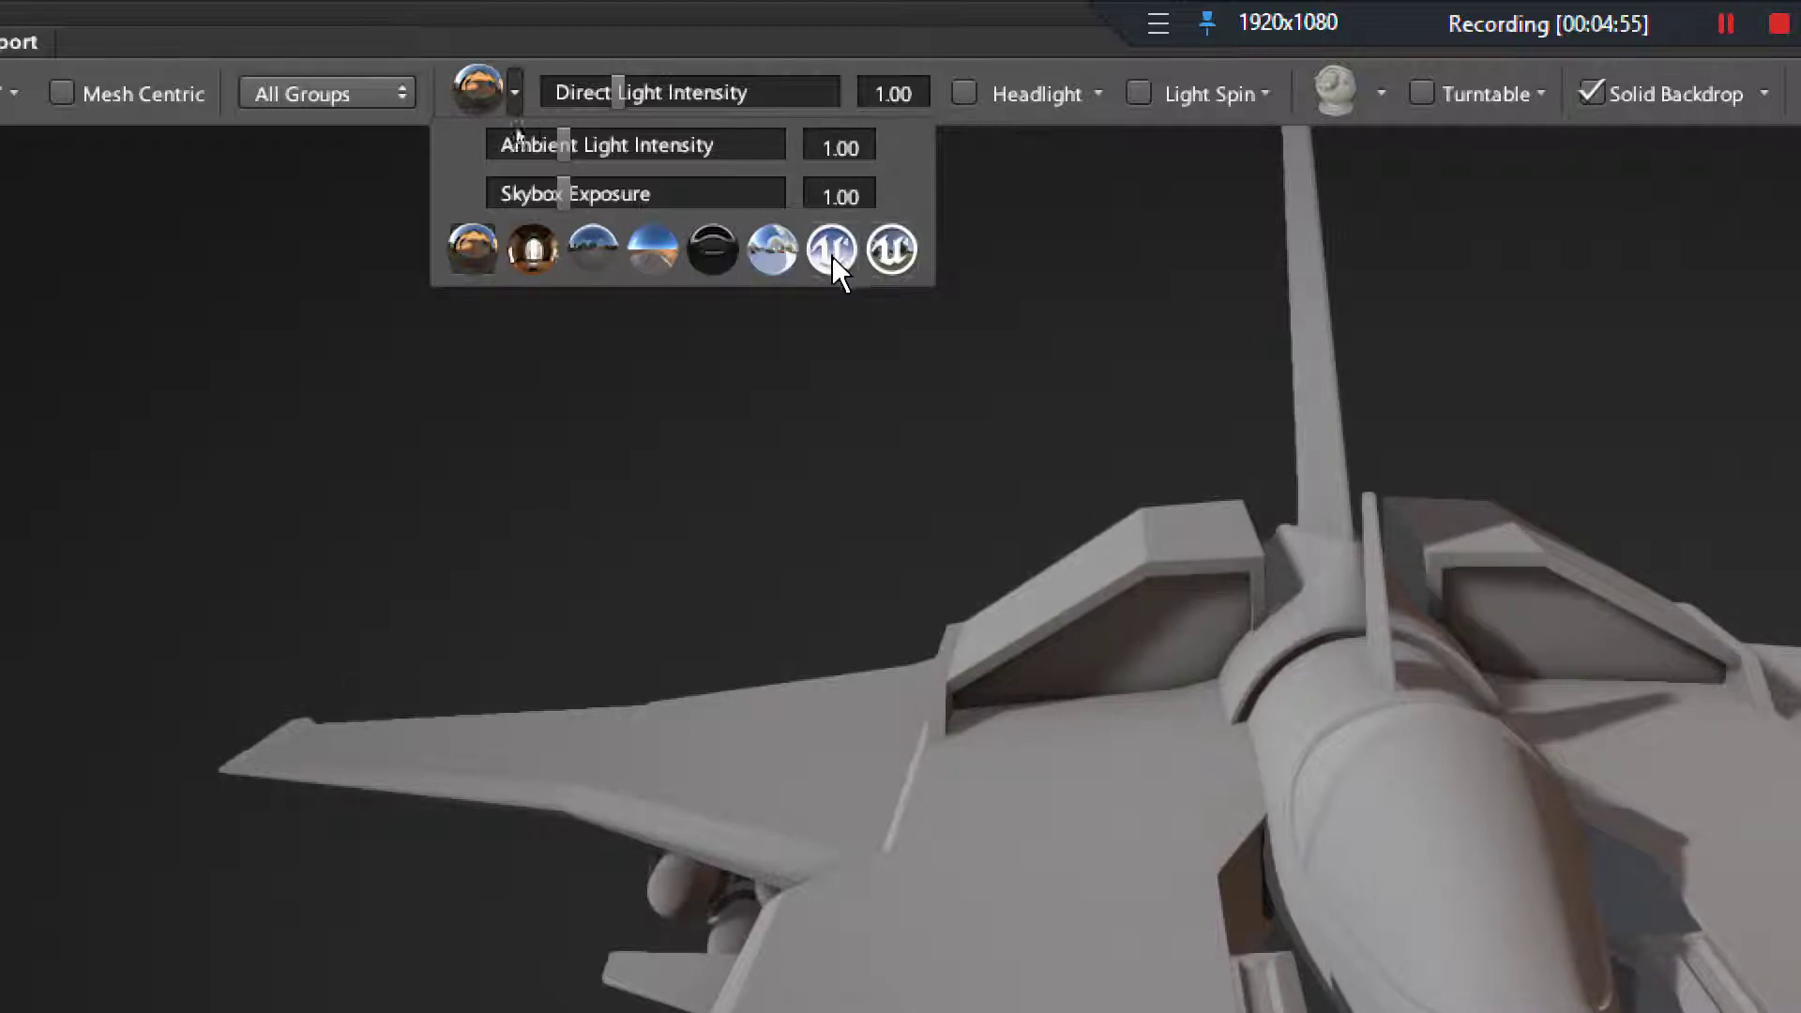
Compare the cloudy-sky, black studio and warm interior environments on the ship and reselect the orange-rock environment
{"action": "left_click", "coordinate": [760, 249]}
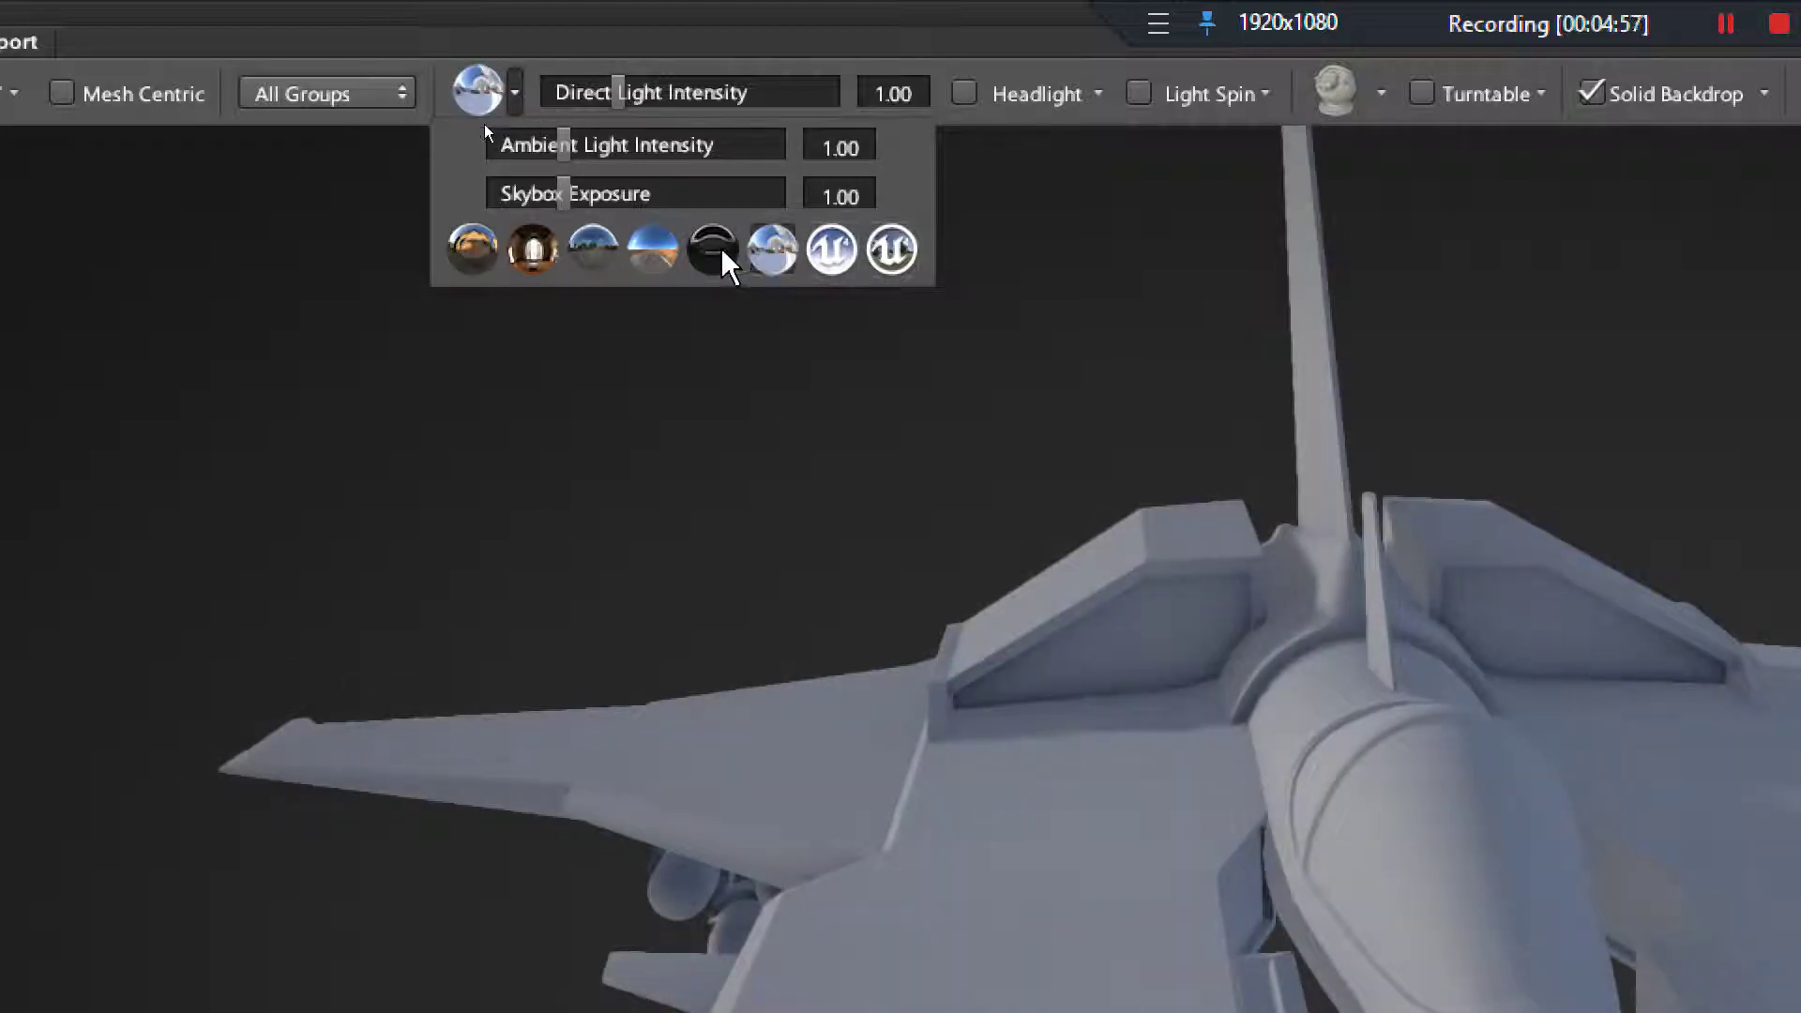
{"action": "left_click", "coordinate": [715, 246]}
{"action": "left_click", "coordinate": [655, 248]}
{"action": "left_click", "coordinate": [843, 248]}
{"action": "left_click", "coordinate": [740, 246]}
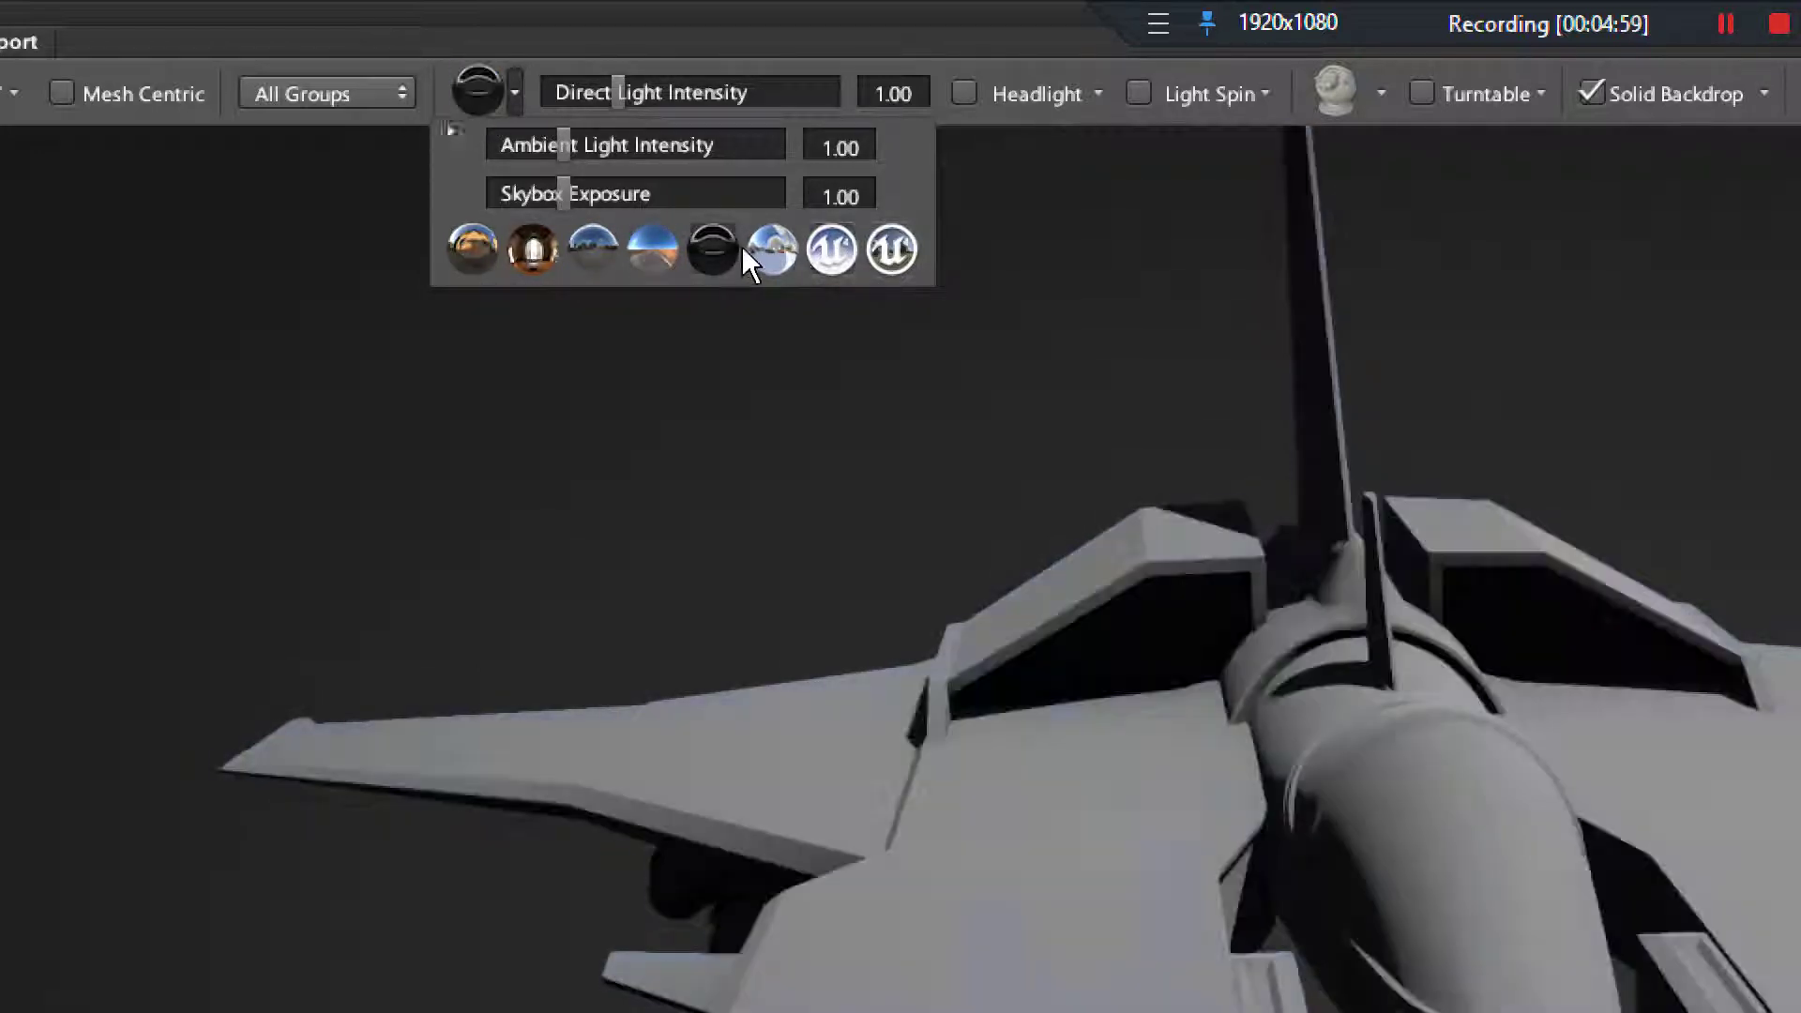
{"action": "left_click", "coordinate": [540, 244]}
{"action": "left_click", "coordinate": [593, 244]}
{"action": "left_click", "coordinate": [542, 245]}
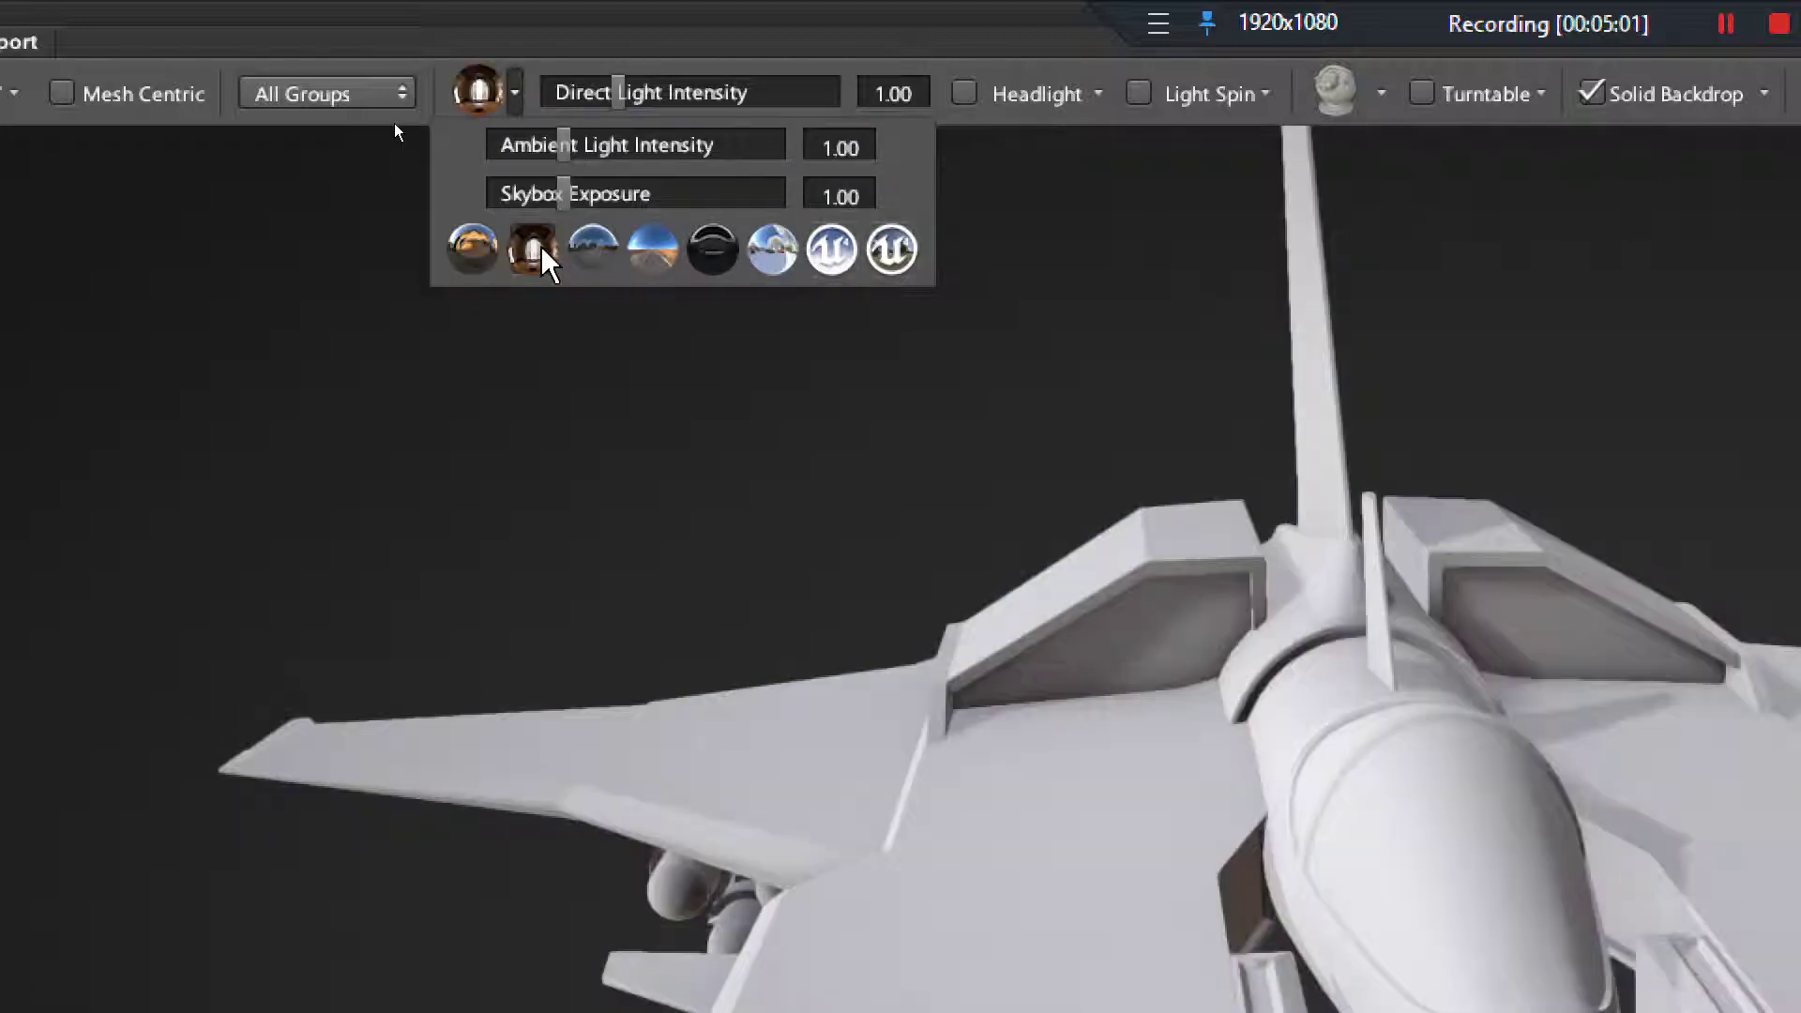
{"action": "left_click", "coordinate": [451, 250]}
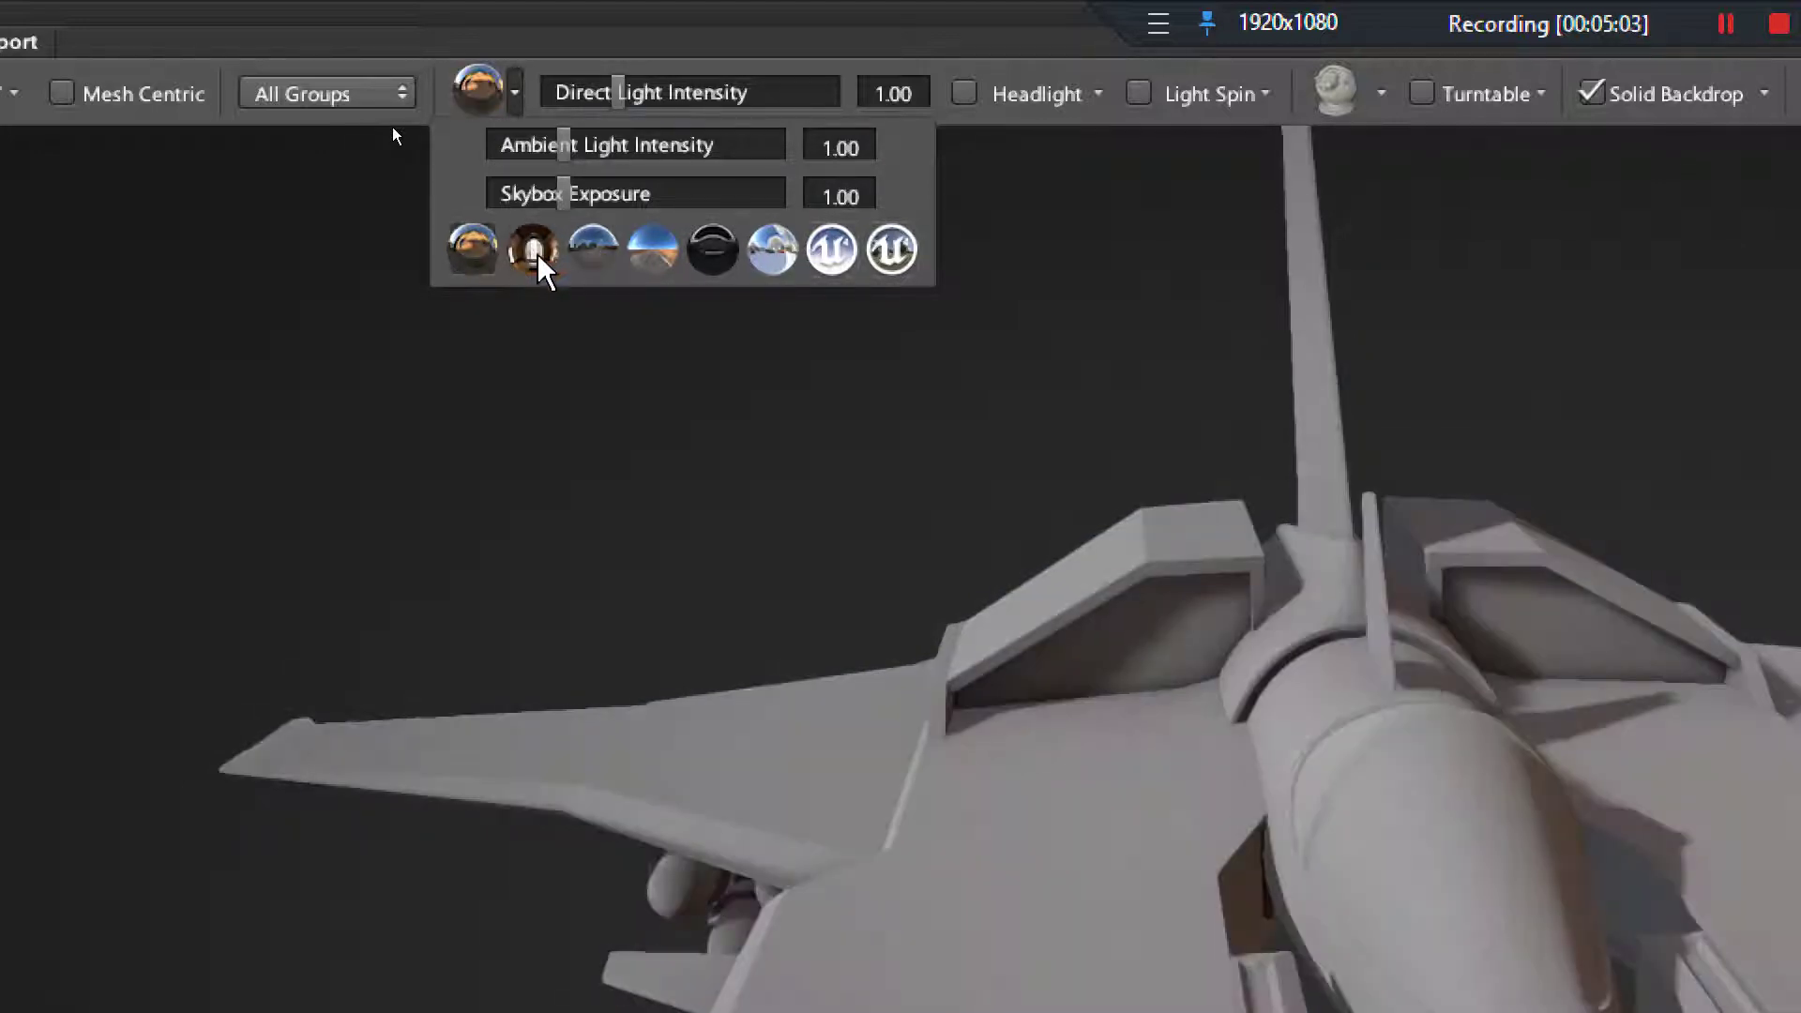
Go through the environment presets once more from the warm interior to the cloudy sky, ending on the orange-rock environment
{"action": "left_click", "coordinate": [539, 252]}
{"action": "left_click", "coordinate": [600, 252]}
{"action": "left_click", "coordinate": [657, 255]}
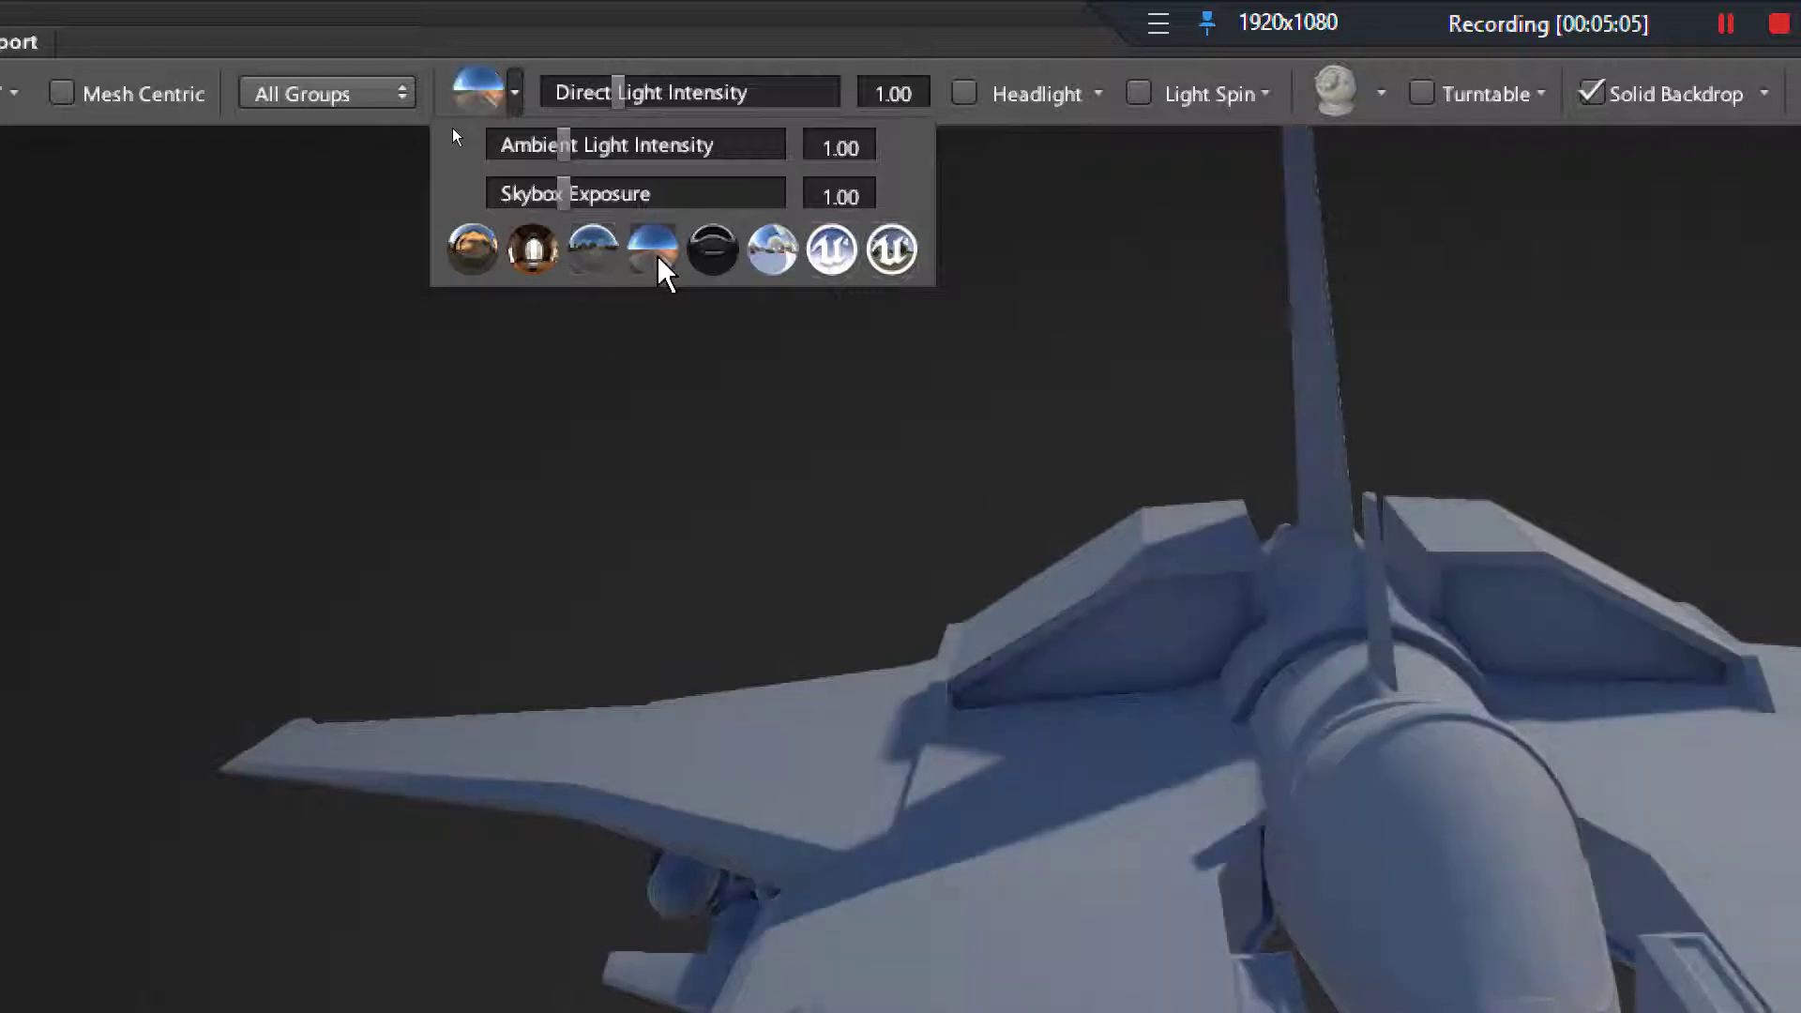
{"action": "left_click", "coordinate": [764, 249]}
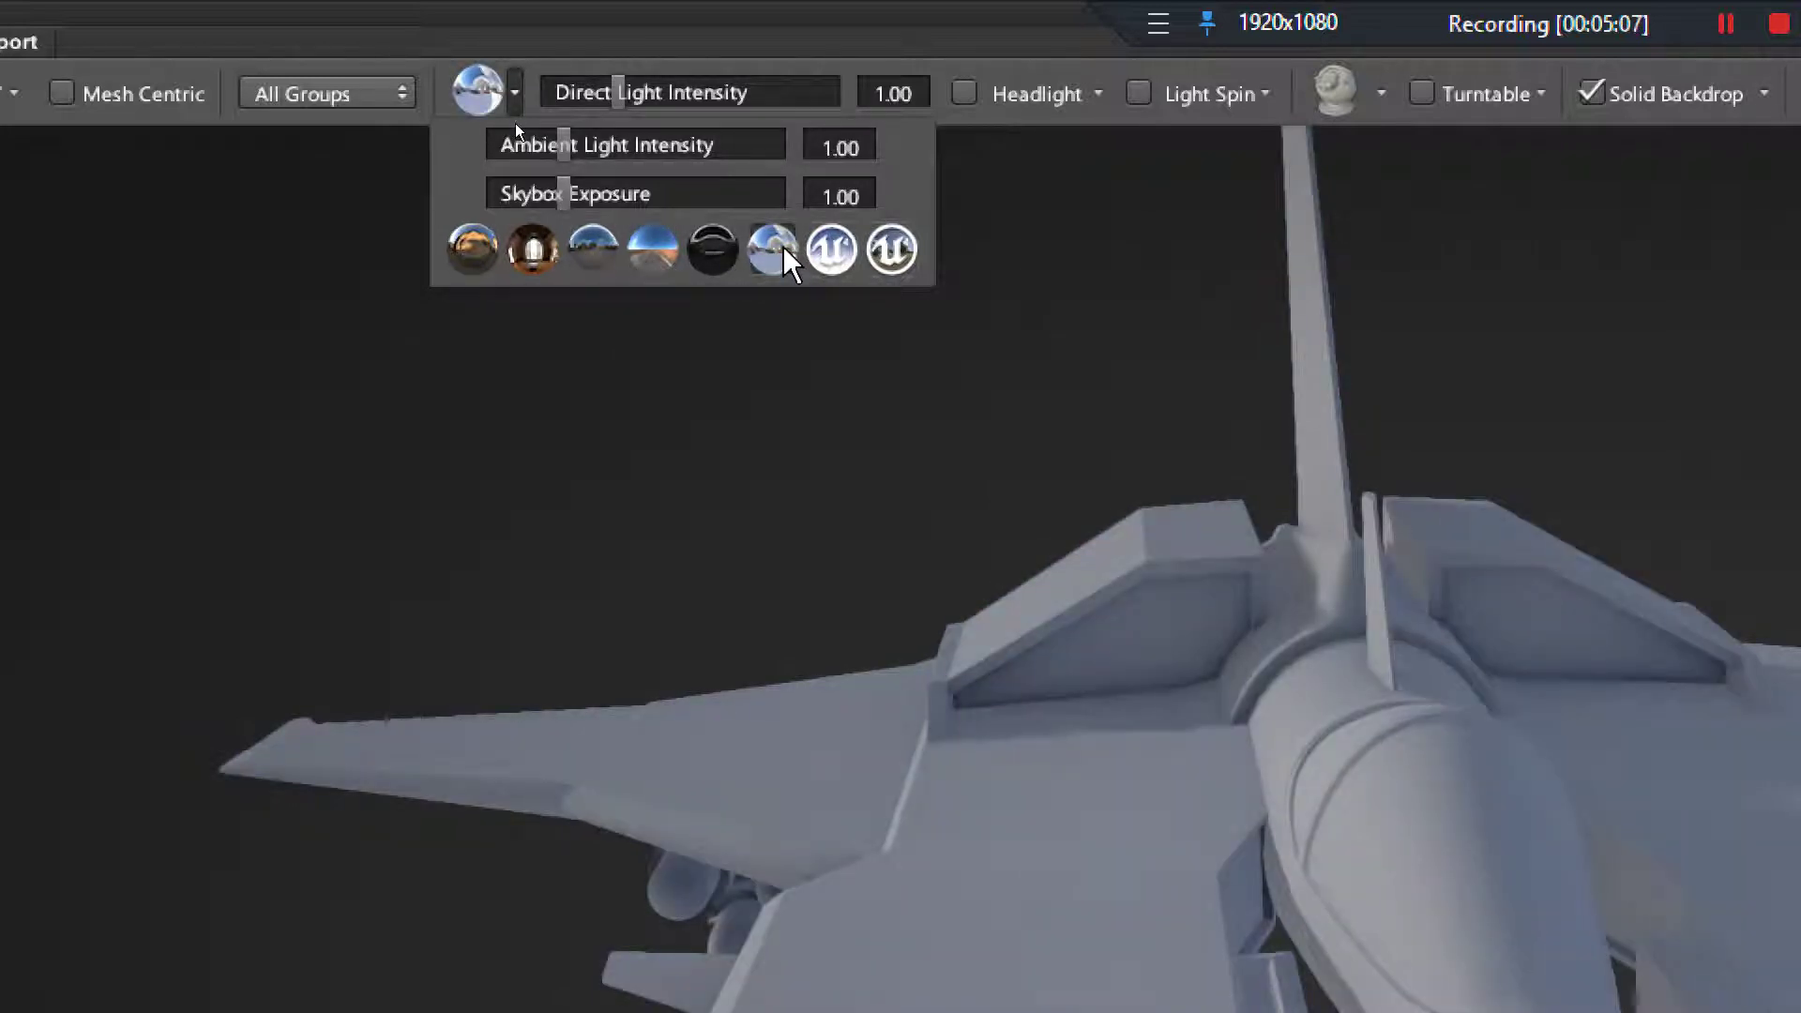
{"action": "left_click", "coordinate": [713, 250]}
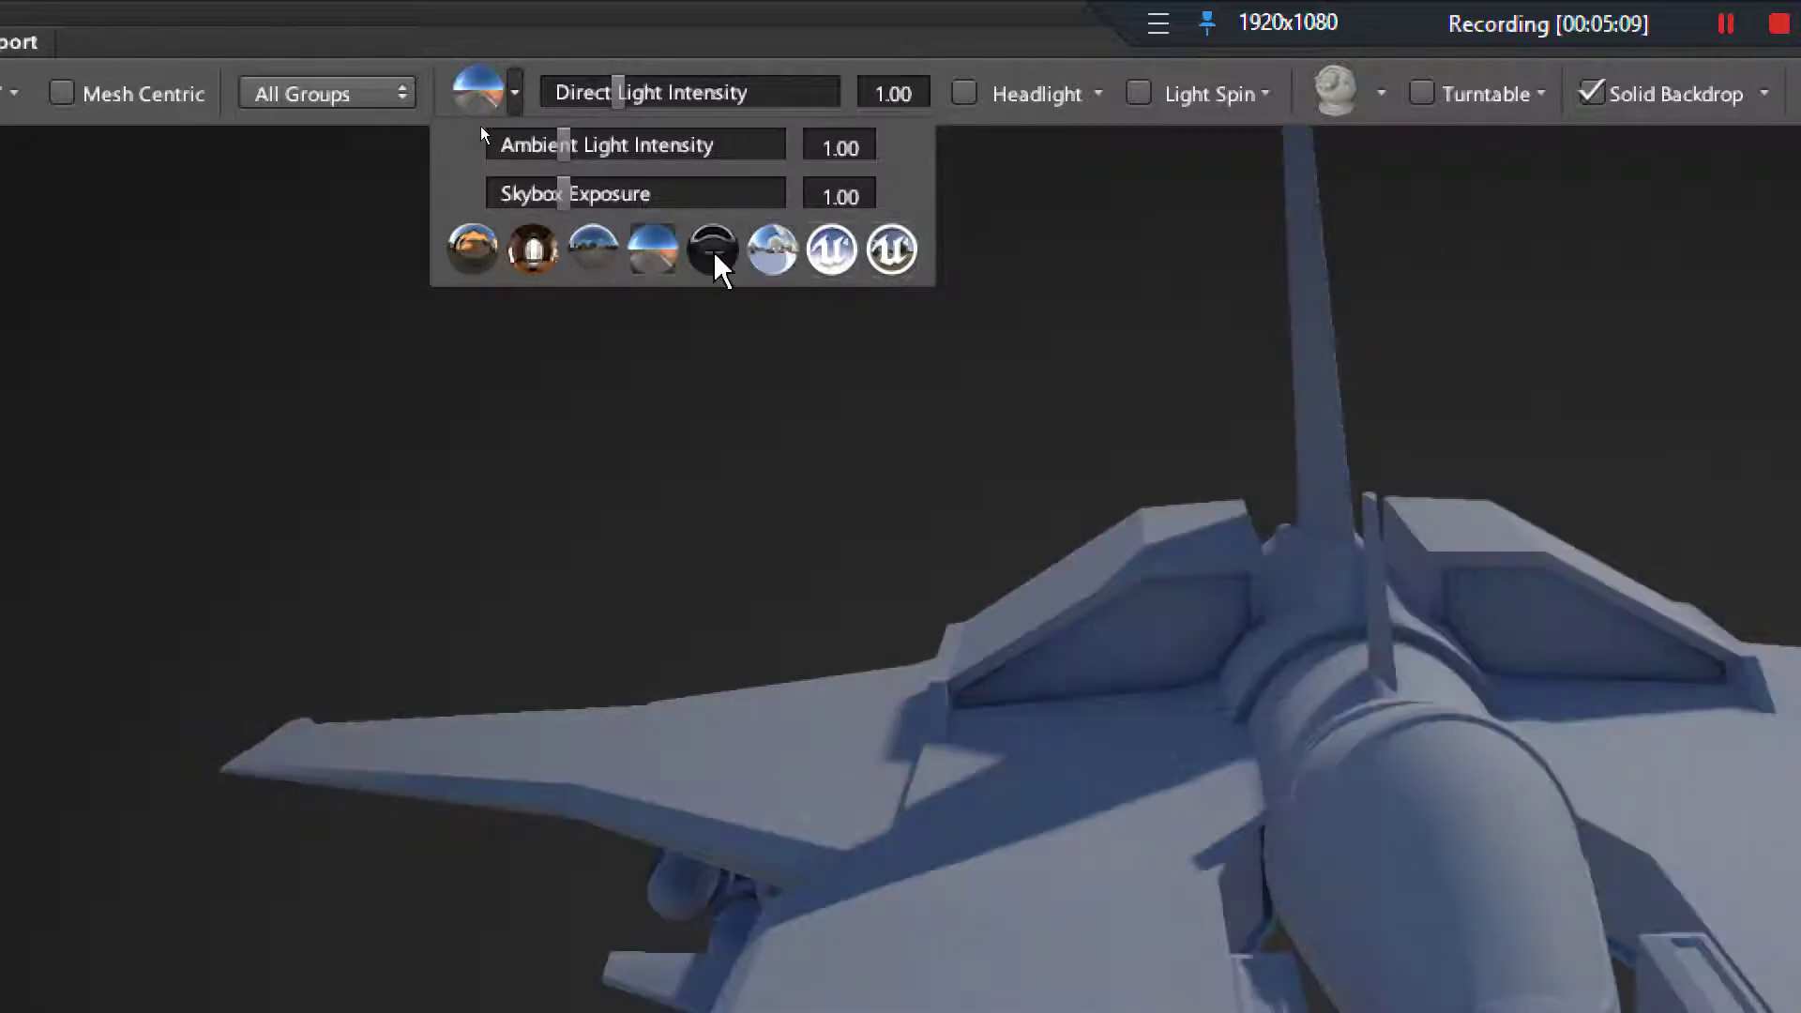
{"action": "left_click", "coordinate": [630, 249]}
{"action": "left_click", "coordinate": [463, 246]}
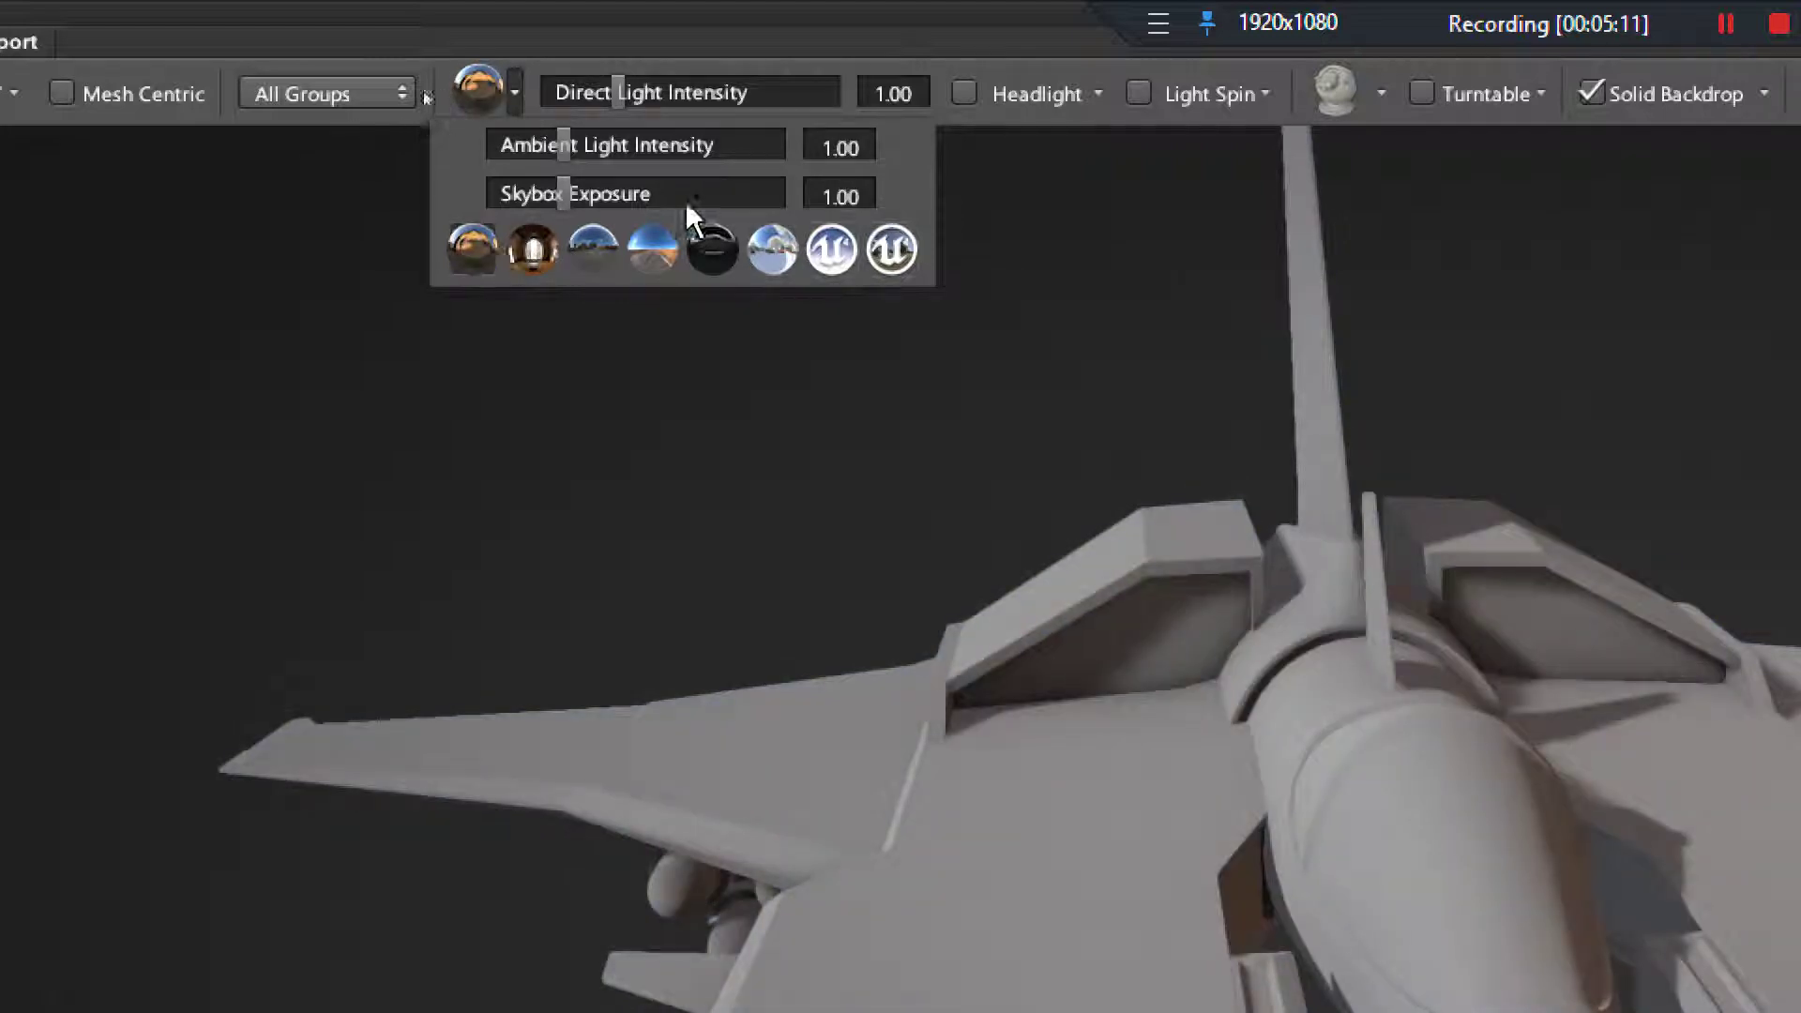
Adjust the ambient light intensity, apply the cloudy blue-sky environment and check the whole ship under it
{"action": "left_click_drag", "start_coordinate": [554, 148], "coordinate": [700, 138]}
{"action": "left_click", "coordinate": [763, 252]}
{"action": "scroll", "coordinate": [1255, 750], "scroll_direction": "down", "scroll_amount": 5}
{"action": "middle_click_drag", "start_coordinate": [1053, 703], "coordinate": [1119, 155]}
{"action": "left_click", "coordinate": [1065, 499]}
{"action": "mouse_move", "coordinate": [1086, 563]}
{"action": "left_mouse_down"}
{"action": "mouse_move", "coordinate": [1017, 514]}
{"action": "mouse_move", "coordinate": [1074, 533]}
{"action": "left_mouse_up"}
{"action": "key", "text": "super"}
{"action": "key", "text": "super+minus"}
{"action": "left_click", "coordinate": [664, 270]}
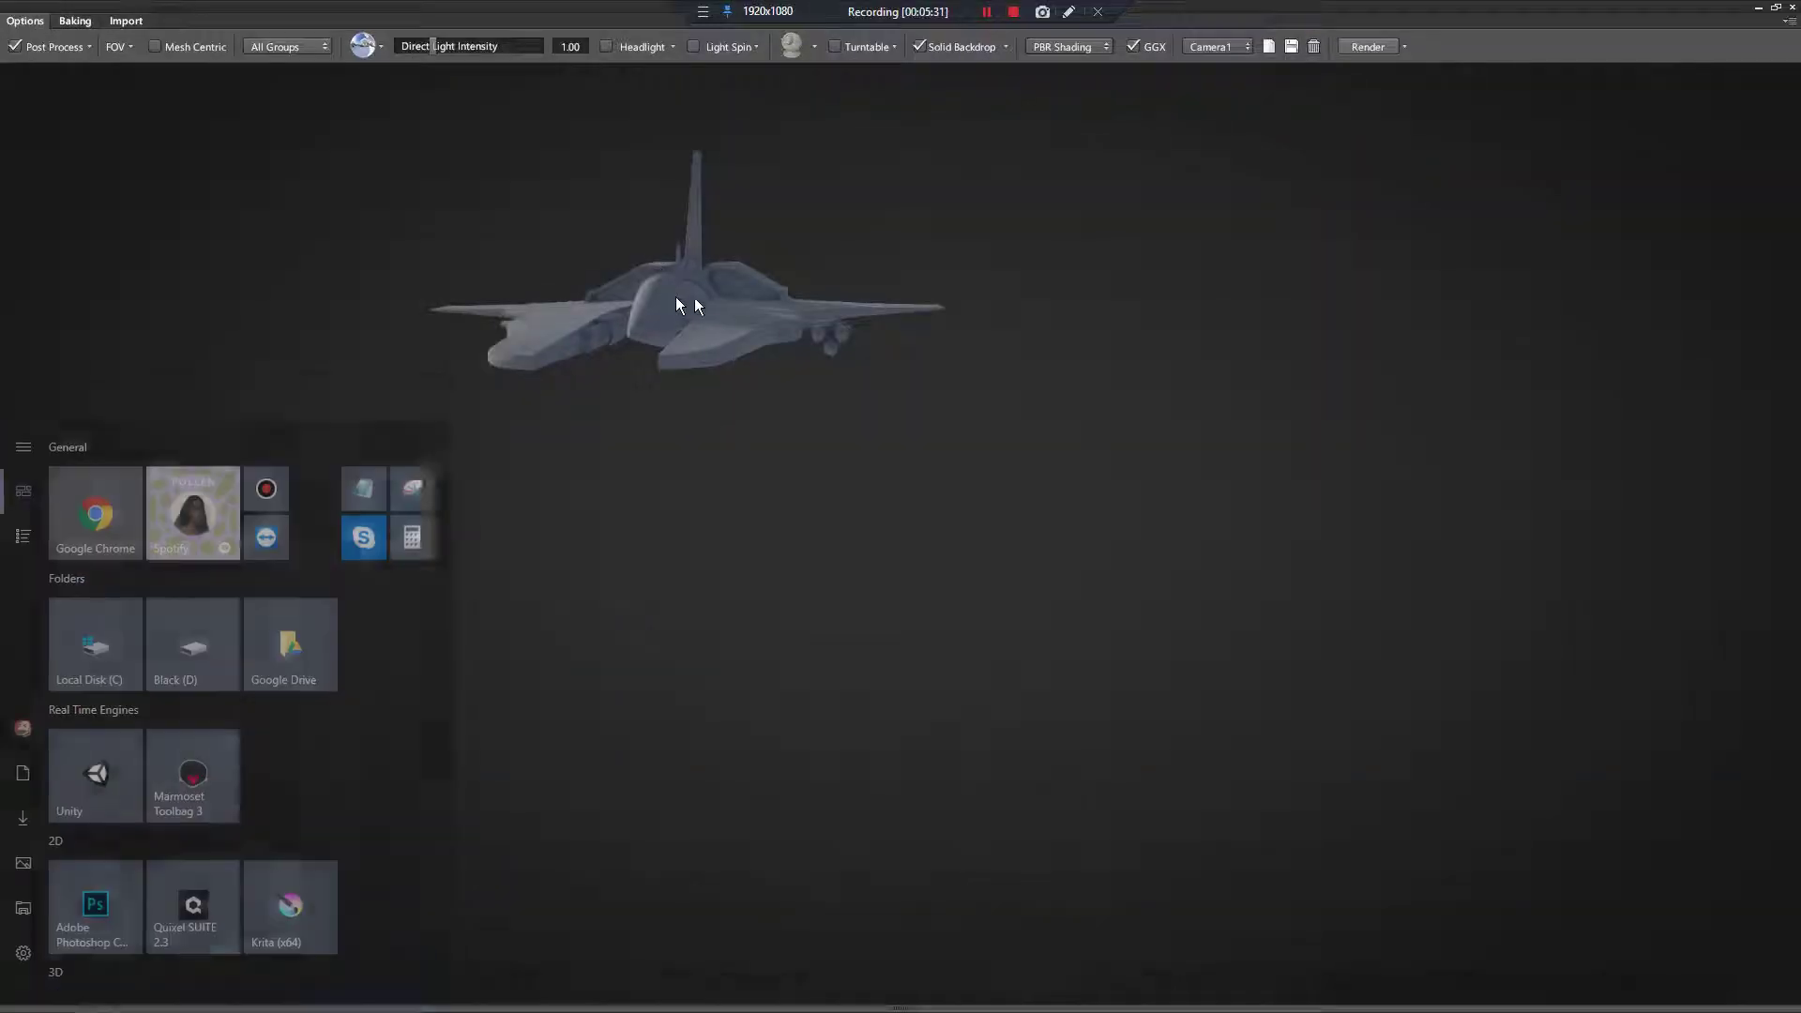
Turn off Post Process and compare the ship's shading up close and from farther away
{"action": "left_click_drag", "start_coordinate": [754, 306], "coordinate": [917, 511]}
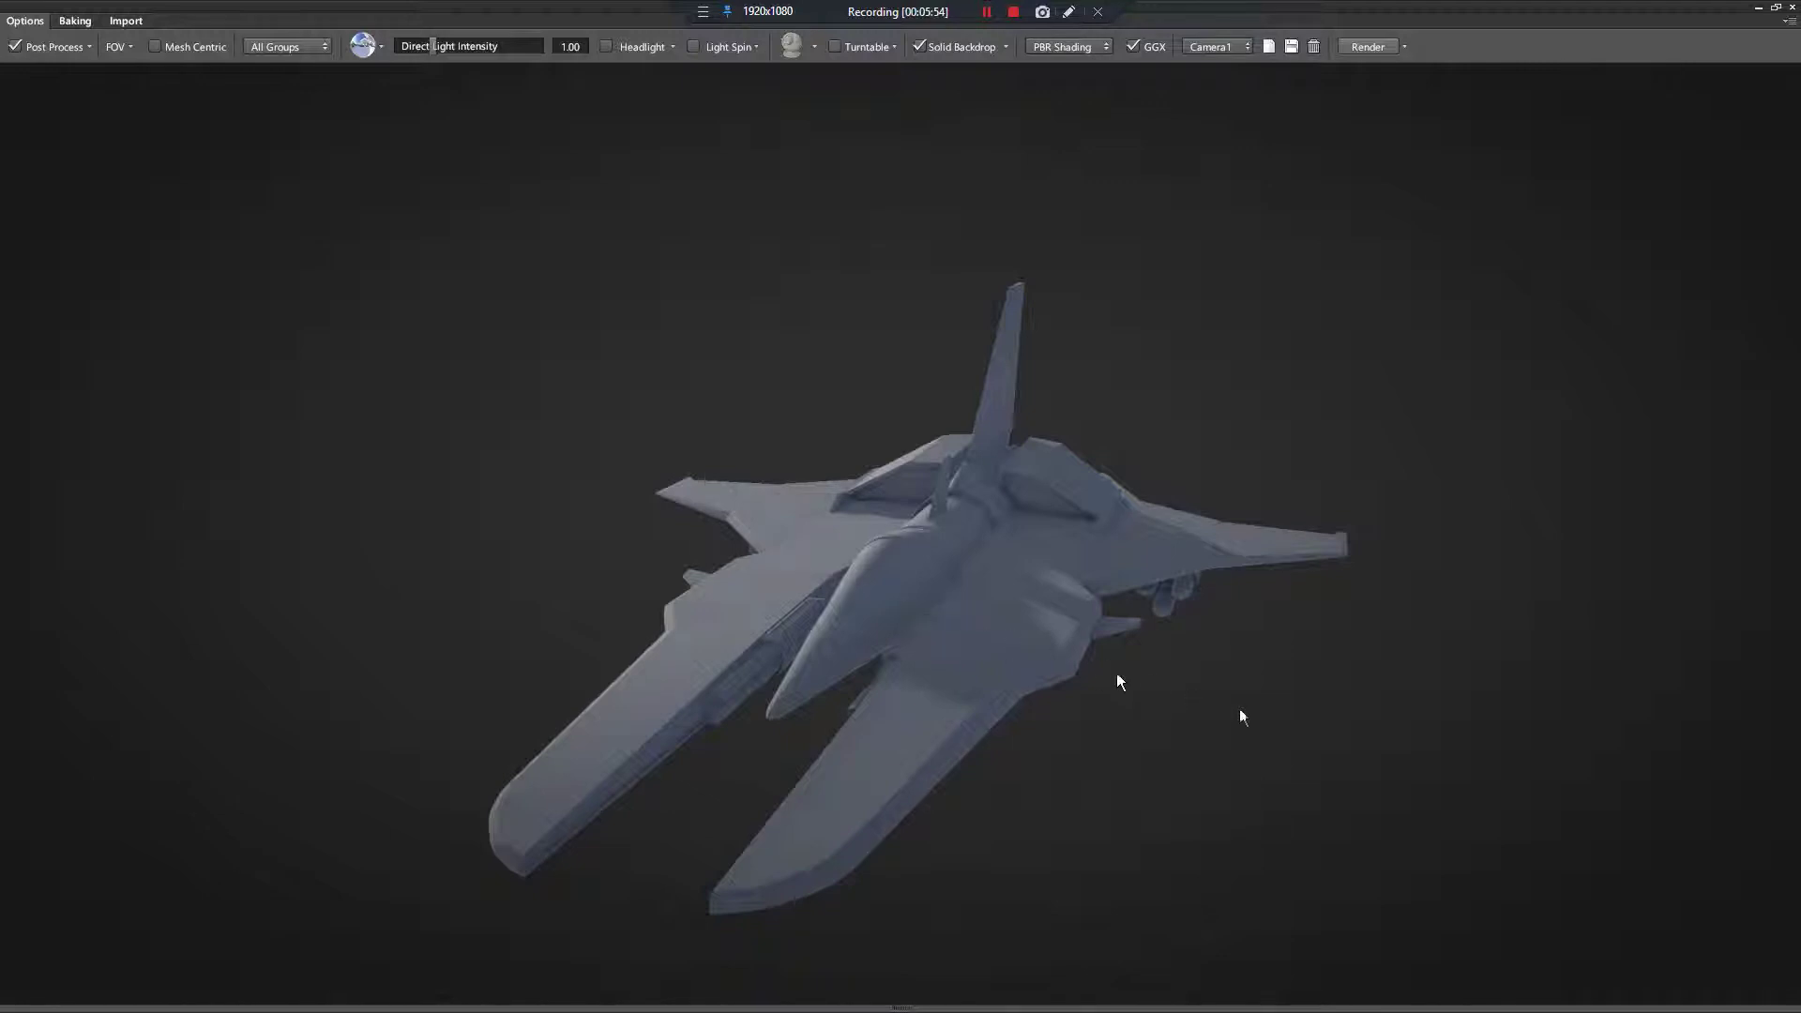
{"action": "left_click_drag", "start_coordinate": [965, 577], "coordinate": [922, 441]}
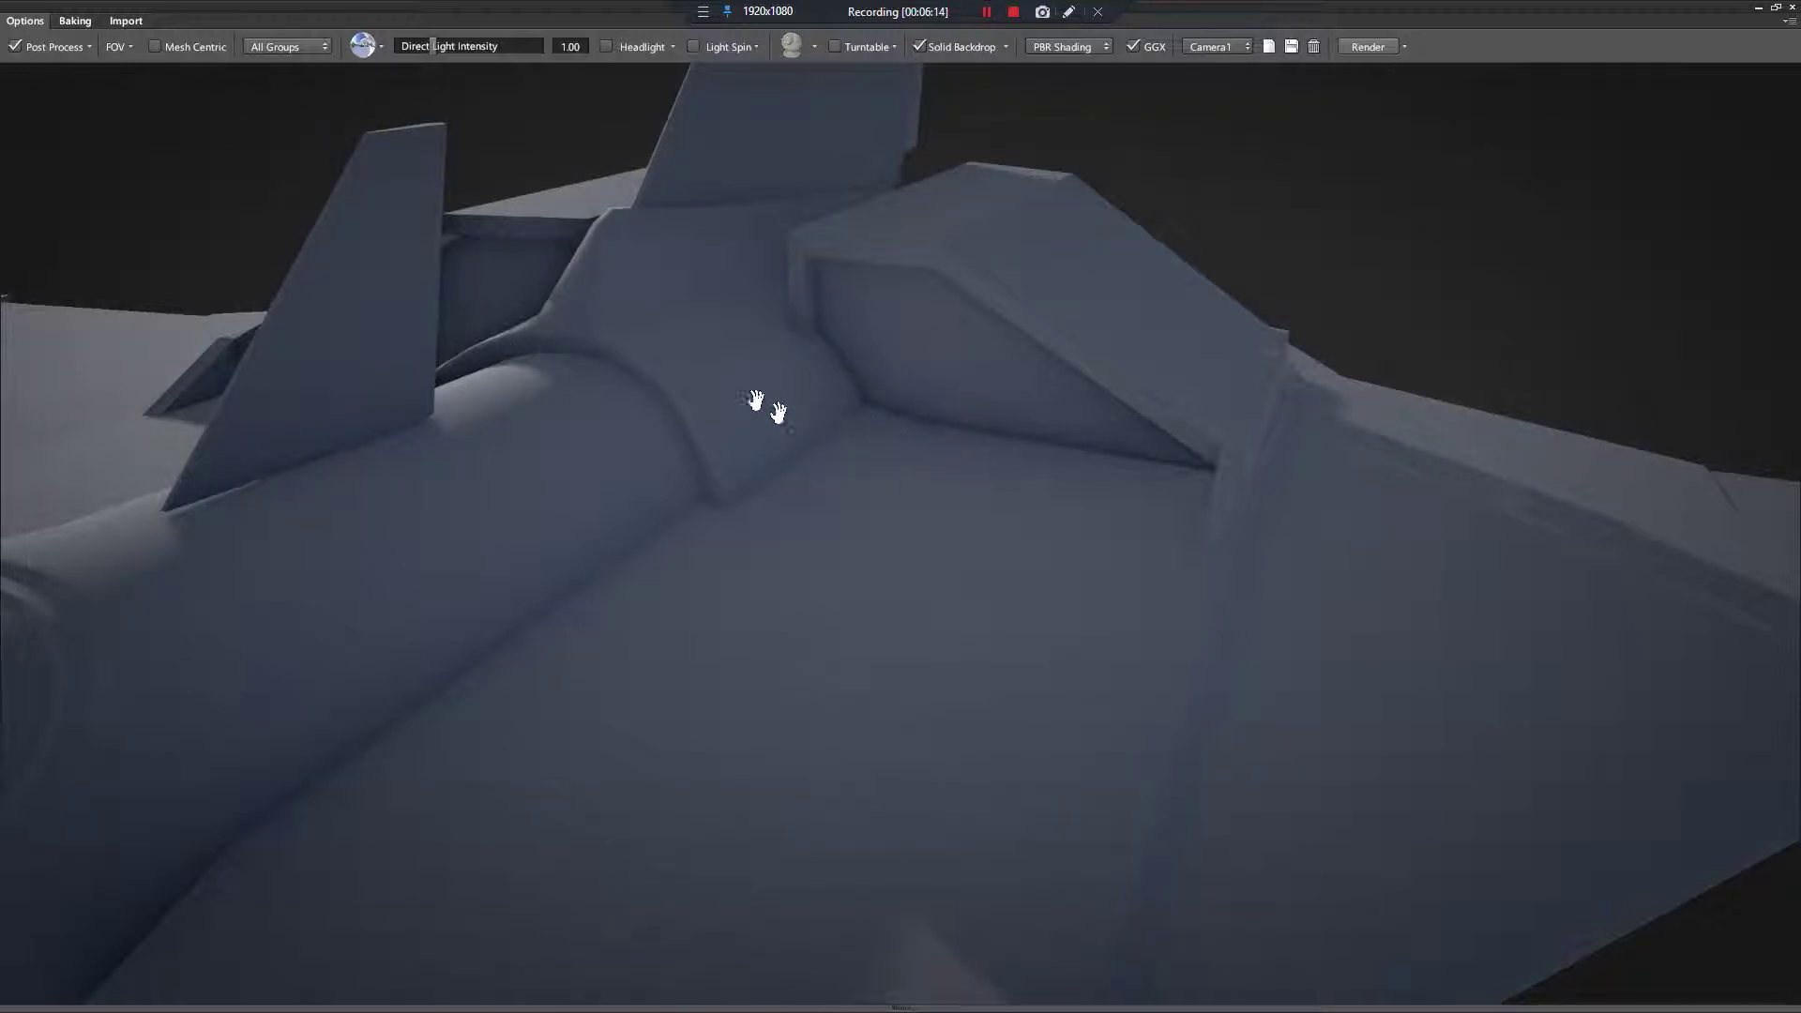
{"action": "left_click", "coordinate": [15, 47]}
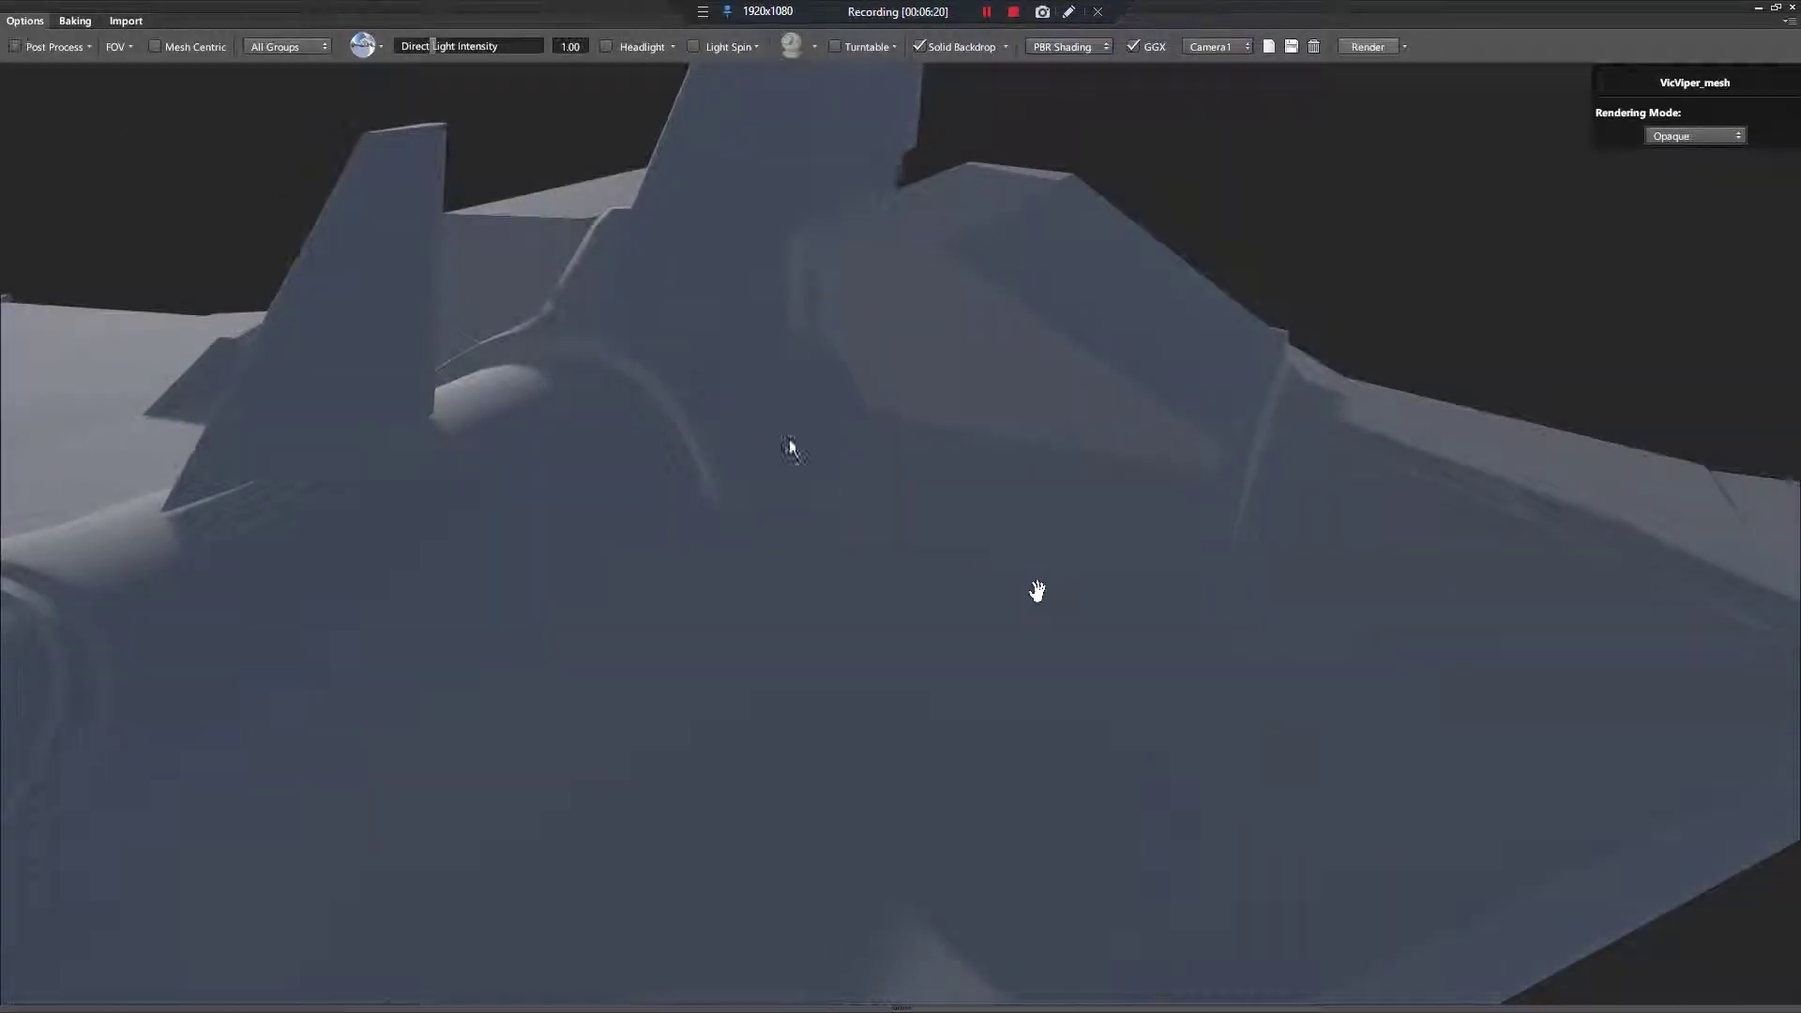
{"action": "scroll", "coordinate": [1038, 590], "scroll_direction": "down", "scroll_amount": 5}
{"action": "left_click_drag", "start_coordinate": [1038, 591], "coordinate": [814, 543]}
{"action": "middle_click_drag", "start_coordinate": [814, 543], "coordinate": [973, 344]}
{"action": "left_click_drag", "start_coordinate": [973, 343], "coordinate": [973, 410]}
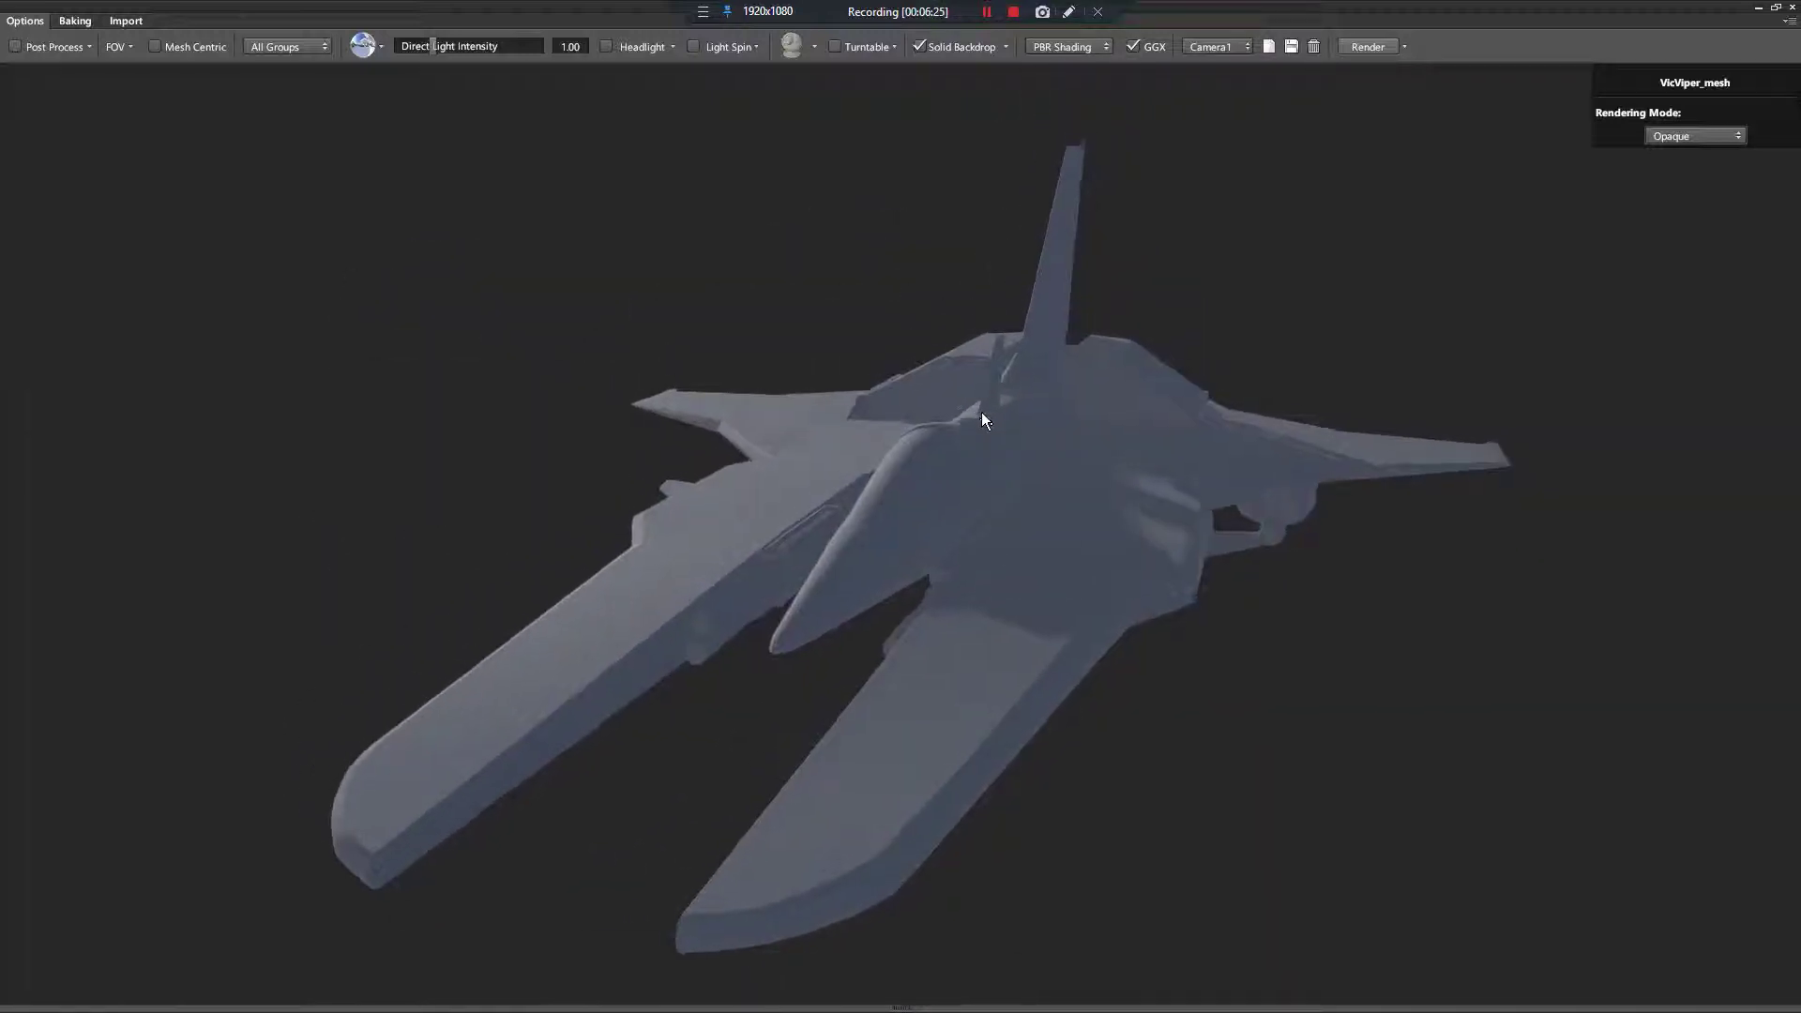
Display the ambient occlusion map baking for VicViper_mesh and examine the occlusion details around the cockpit and fuselage
{"action": "left_click", "coordinate": [75, 21]}
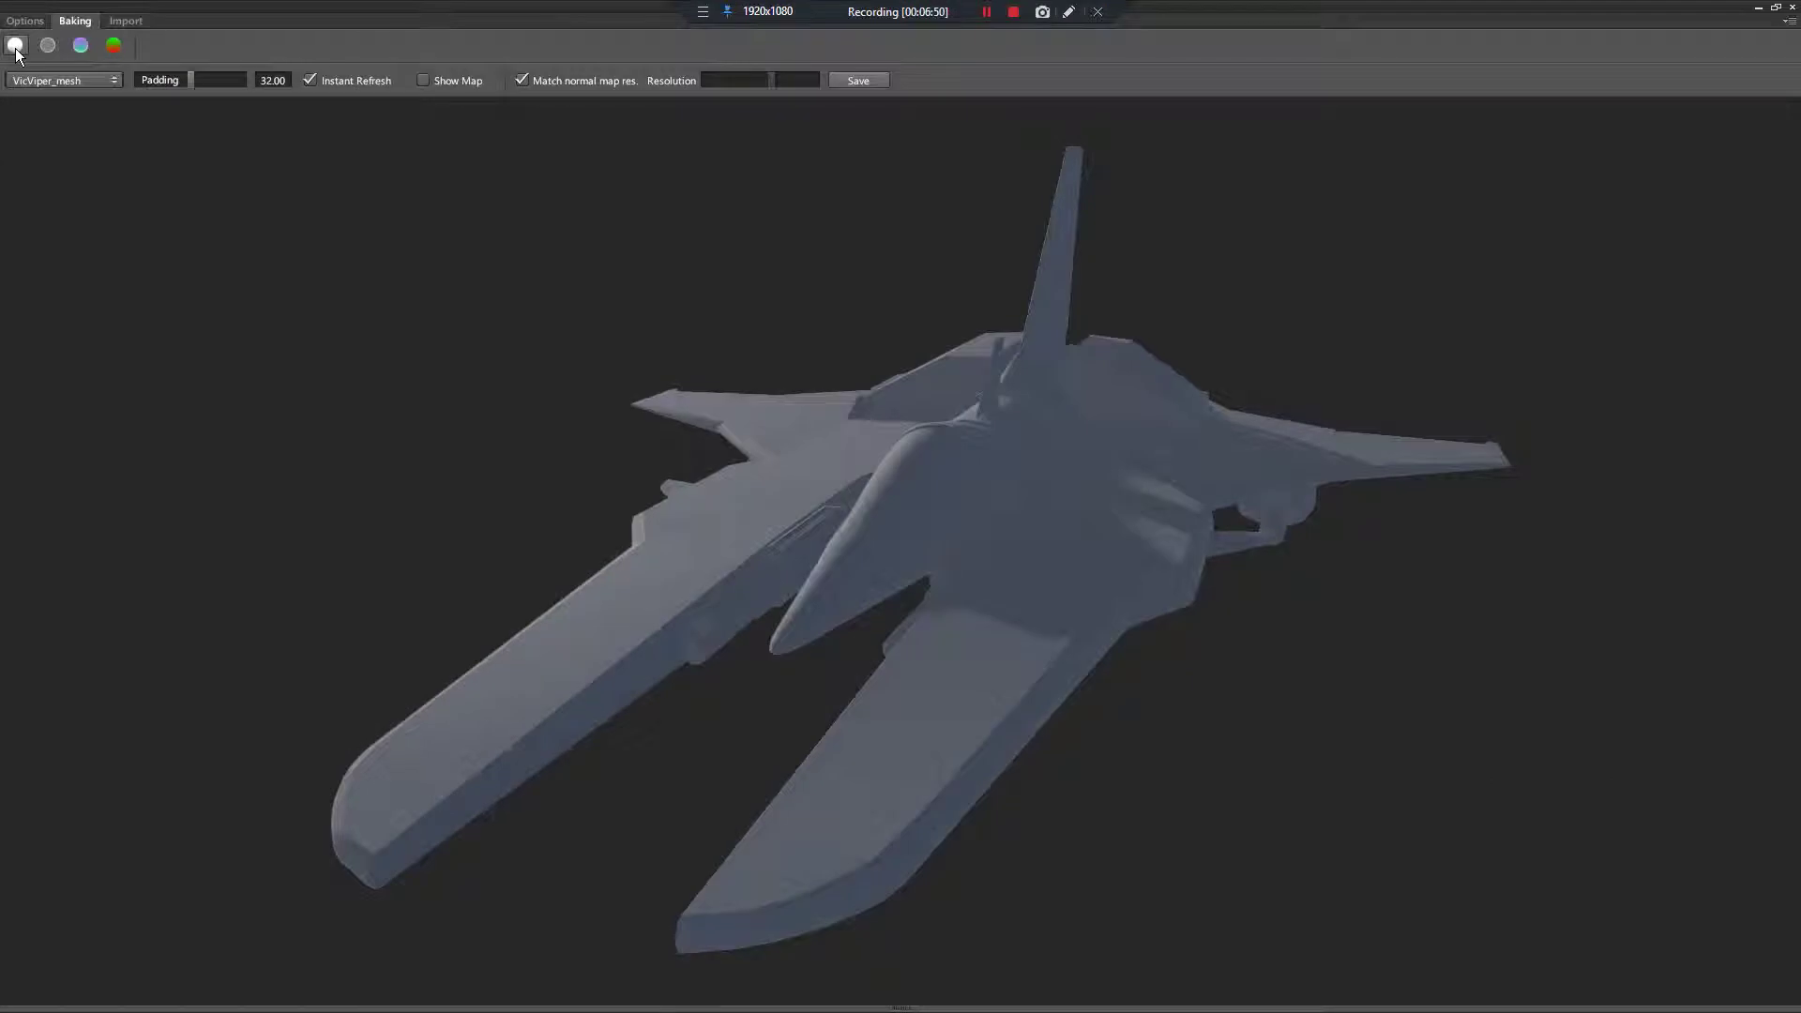
{"action": "left_click", "coordinate": [16, 47]}
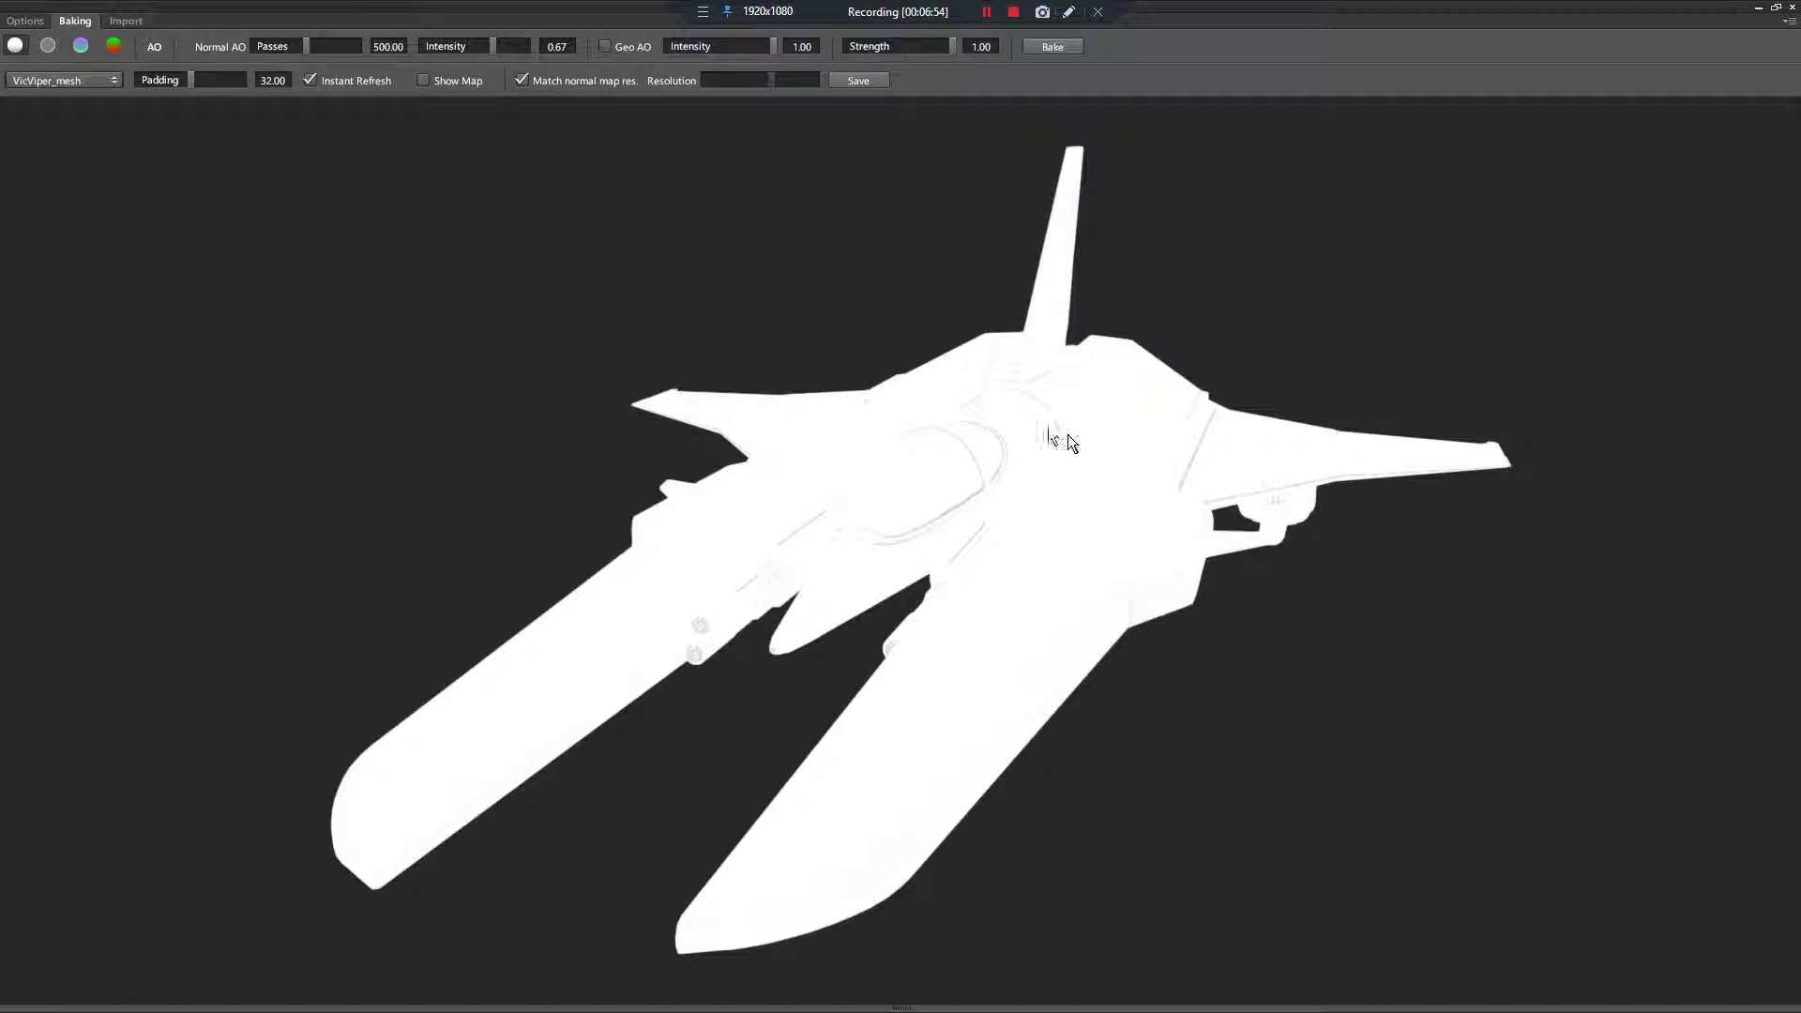
{"action": "left_click_drag", "start_coordinate": [1022, 405], "coordinate": [897, 442]}
{"action": "middle_click_drag", "start_coordinate": [897, 442], "coordinate": [792, 499]}
{"action": "right_click_drag", "start_coordinate": [792, 498], "coordinate": [1101, 572]}
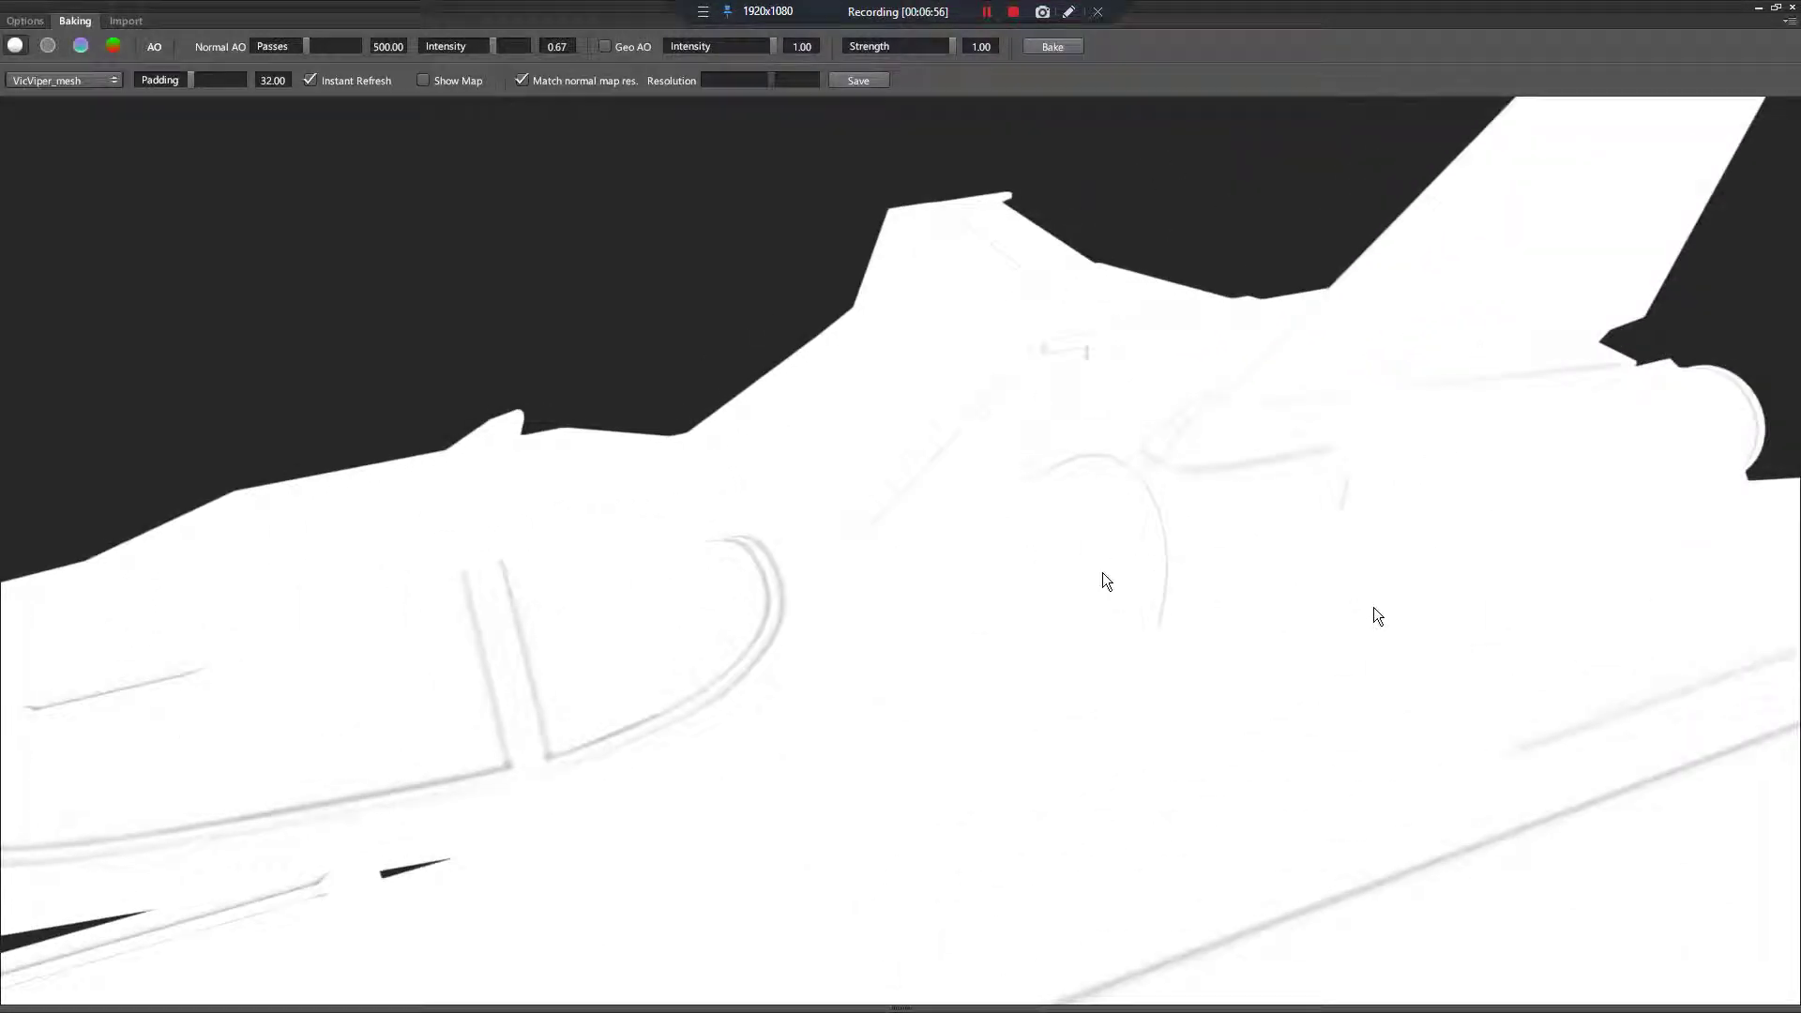
{"action": "left_click_drag", "start_coordinate": [1101, 572], "coordinate": [1484, 651]}
{"action": "scroll", "coordinate": [1049, 450], "scroll_direction": "down", "scroll_amount": 5}
{"action": "left_click_drag", "start_coordinate": [1341, 488], "coordinate": [1194, 498]}
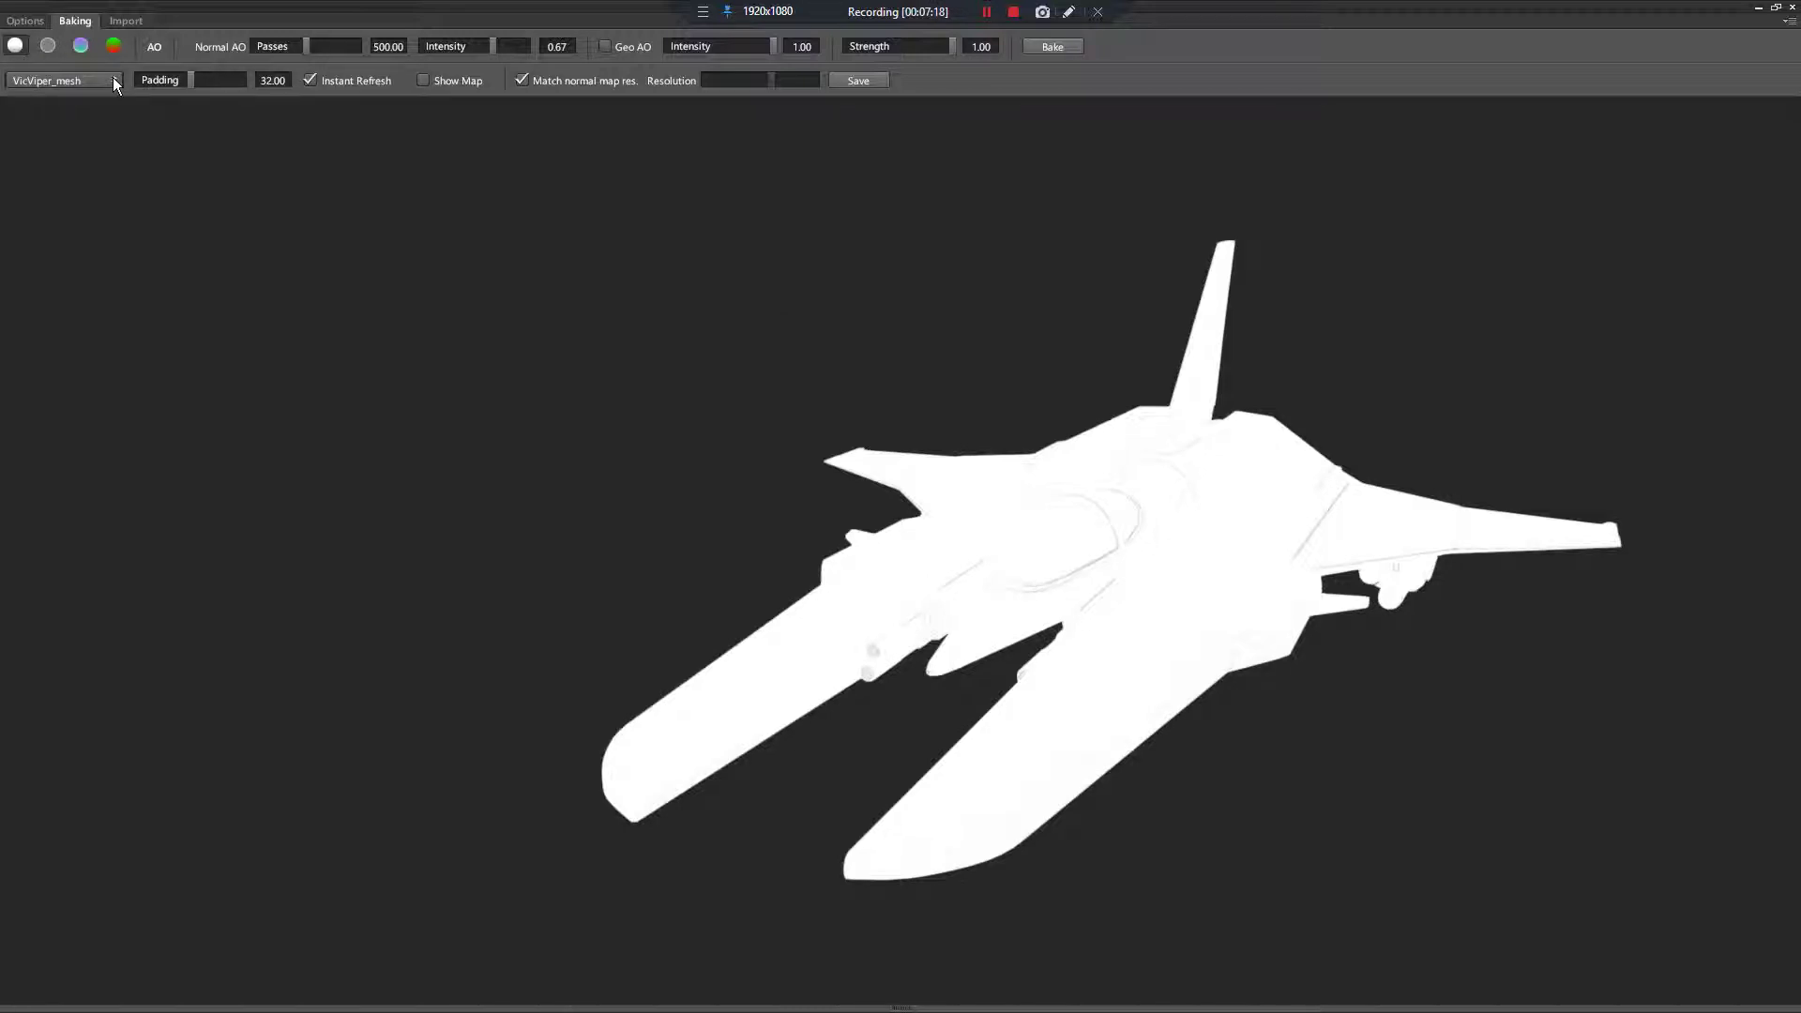
Set Normal AO to 648 passes with intensity 0.65 and save the map as Bake_VicViper_mesh_AO.png in the project's Bakes folder
{"action": "left_click", "coordinate": [322, 46]}
{"action": "left_click", "coordinate": [492, 46]}
{"action": "left_click", "coordinate": [865, 83]}
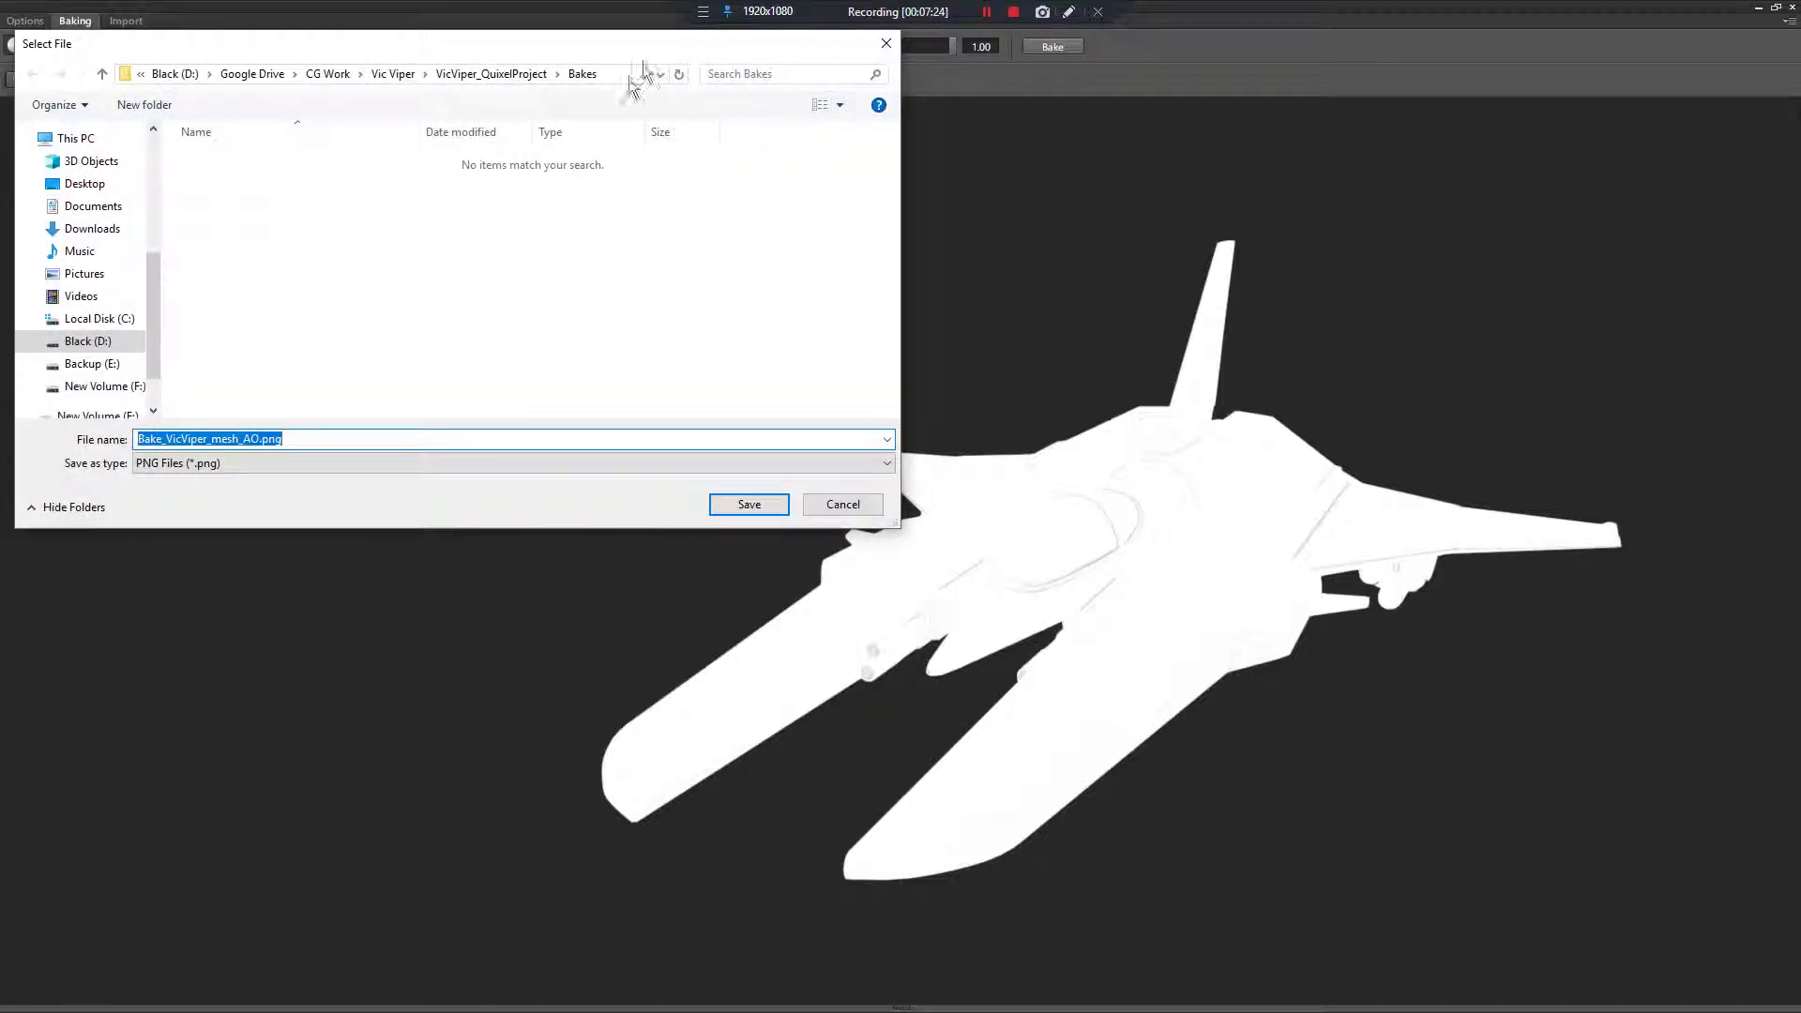
{"action": "left_click_drag", "start_coordinate": [637, 41], "coordinate": [752, 231]}
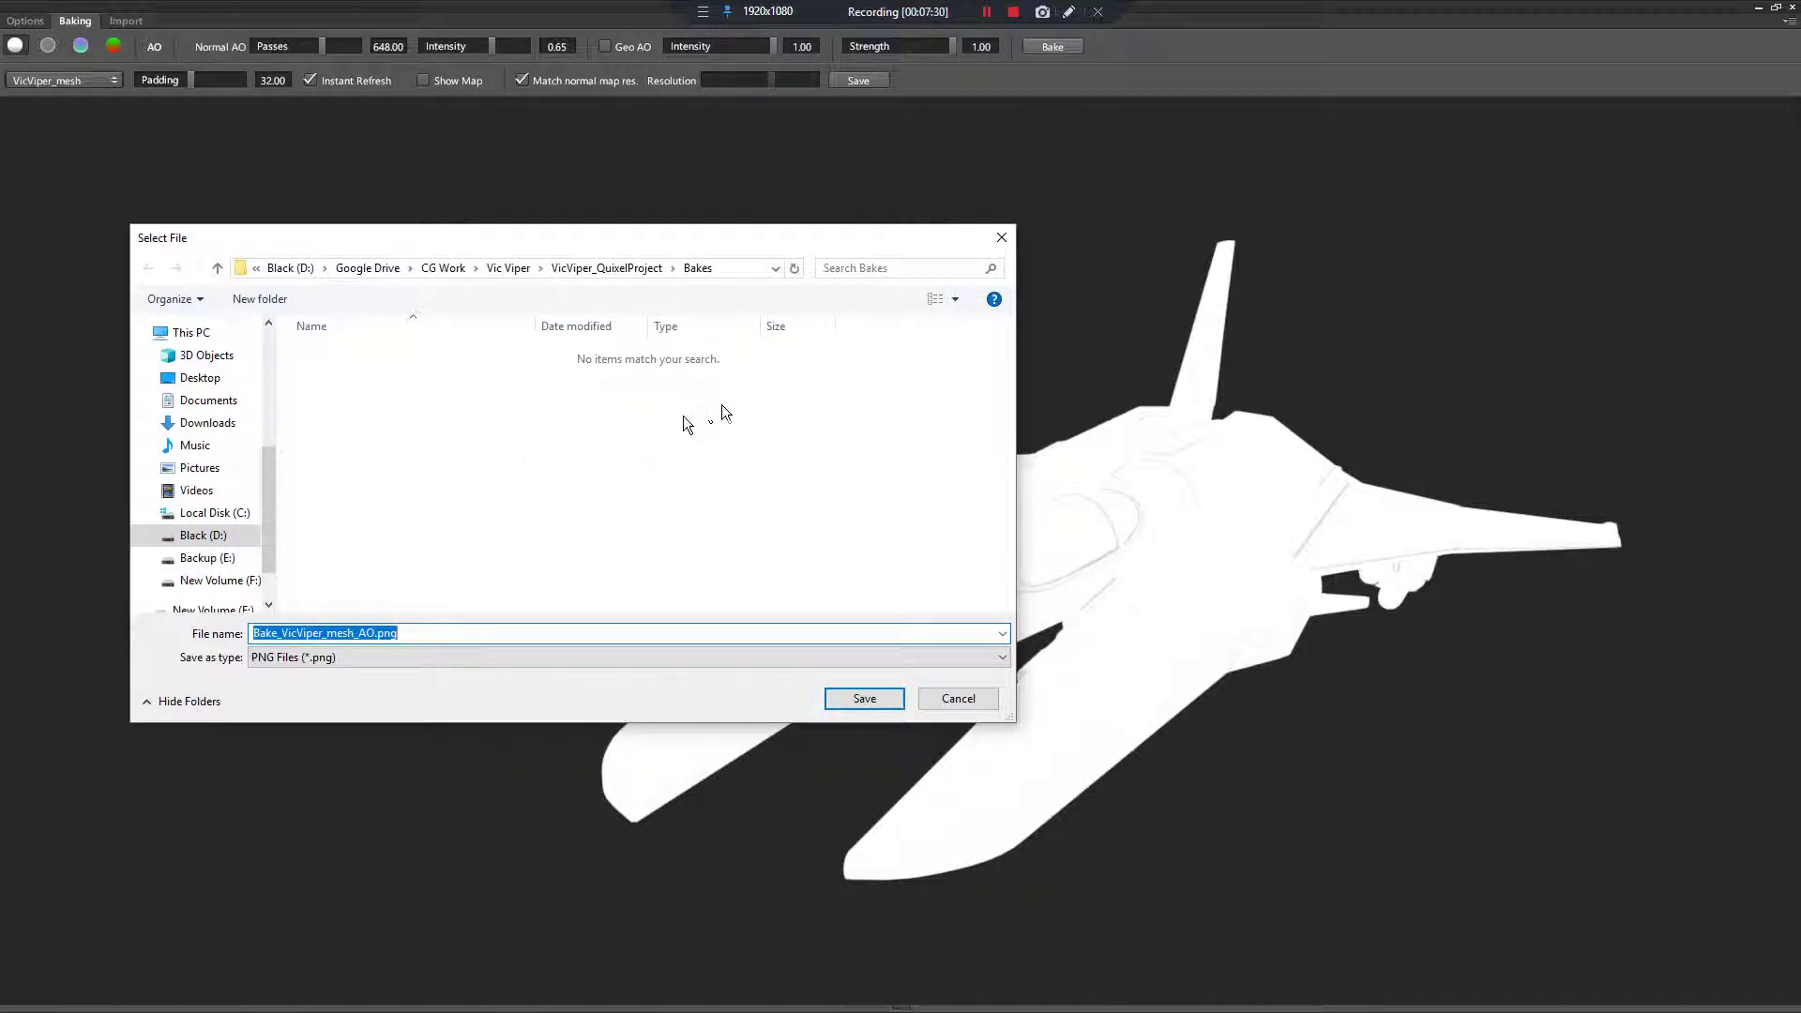
{"action": "left_click", "coordinate": [322, 632]}
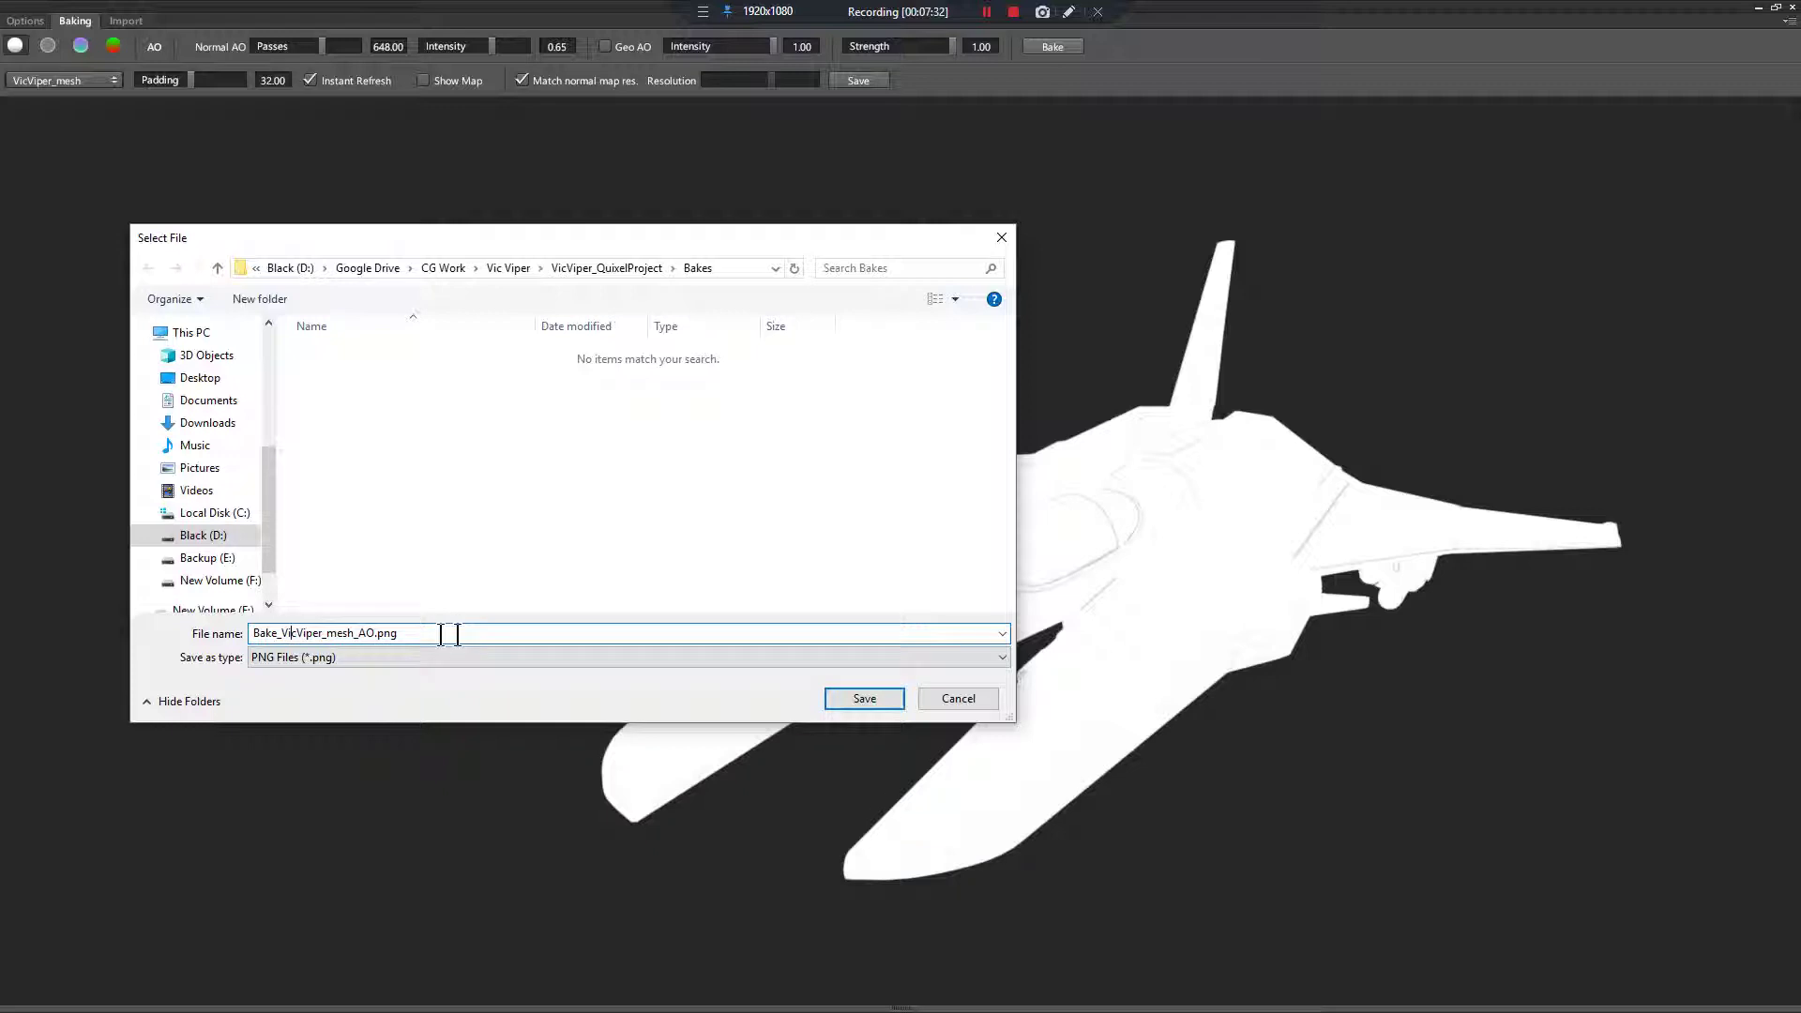
{"action": "left_click_drag", "start_coordinate": [441, 632], "coordinate": [310, 631]}
{"action": "left_click", "coordinate": [366, 633]}
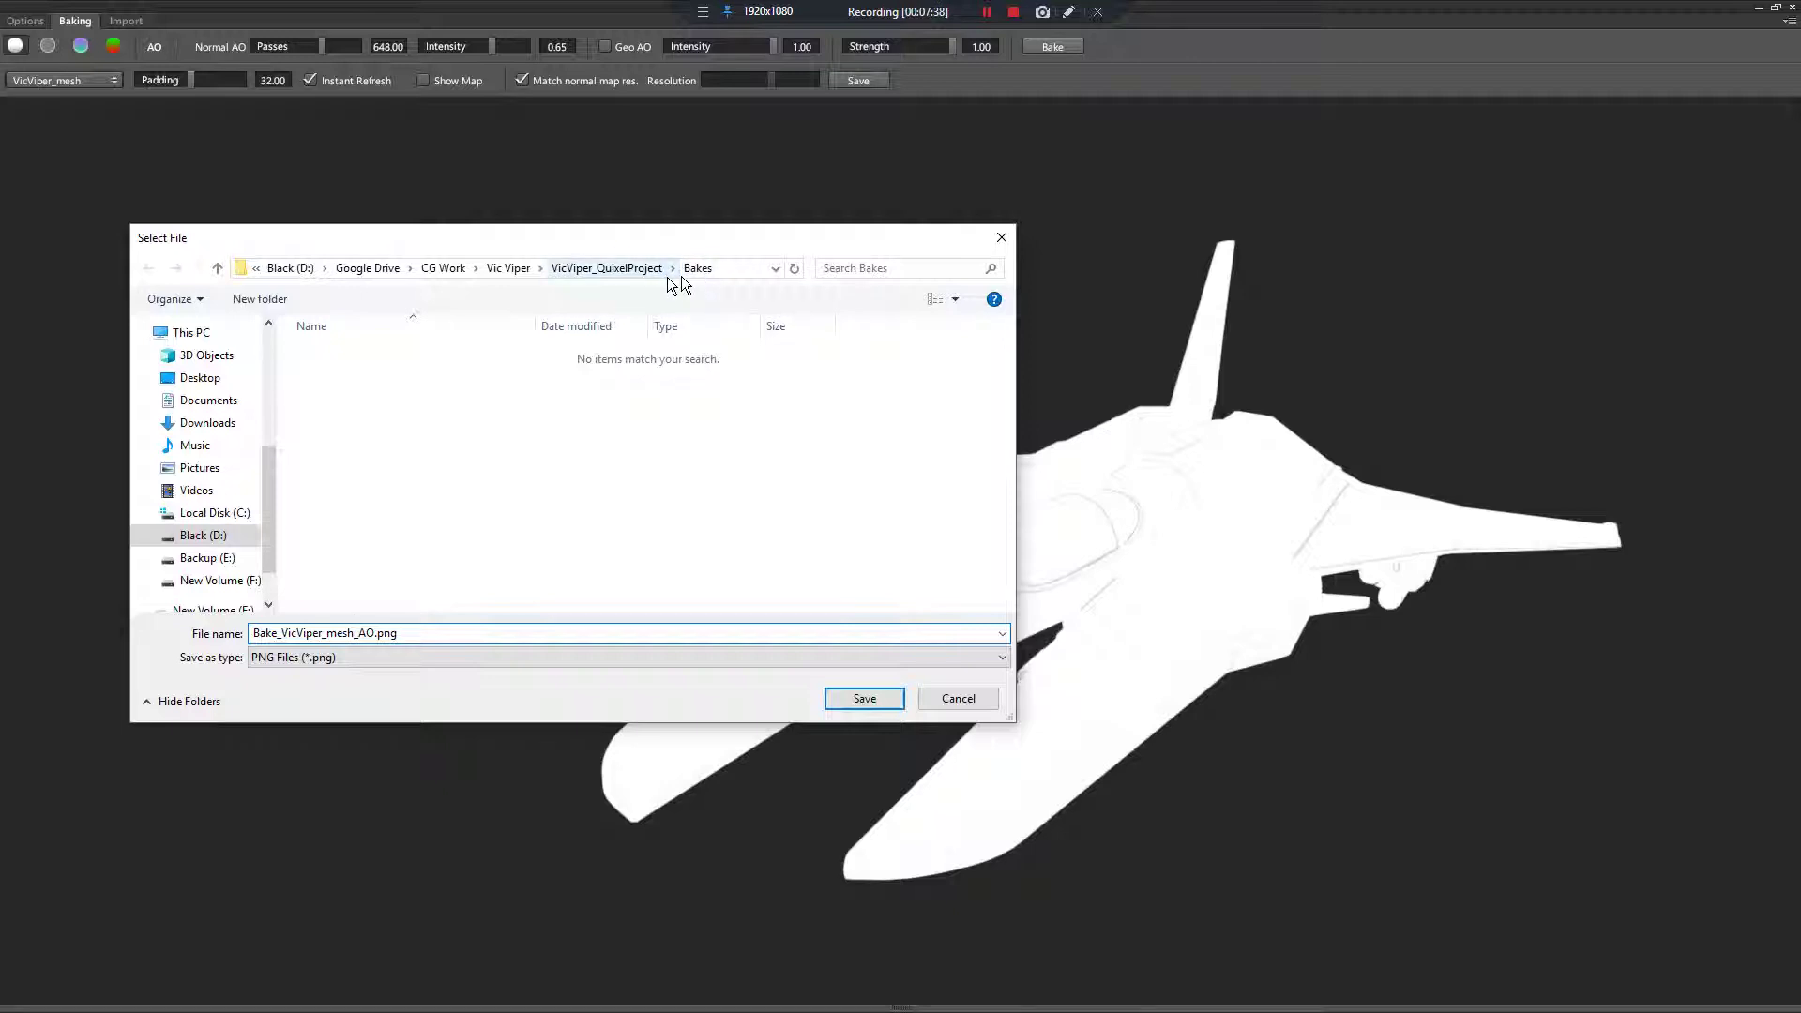
{"action": "left_click", "coordinate": [880, 706]}
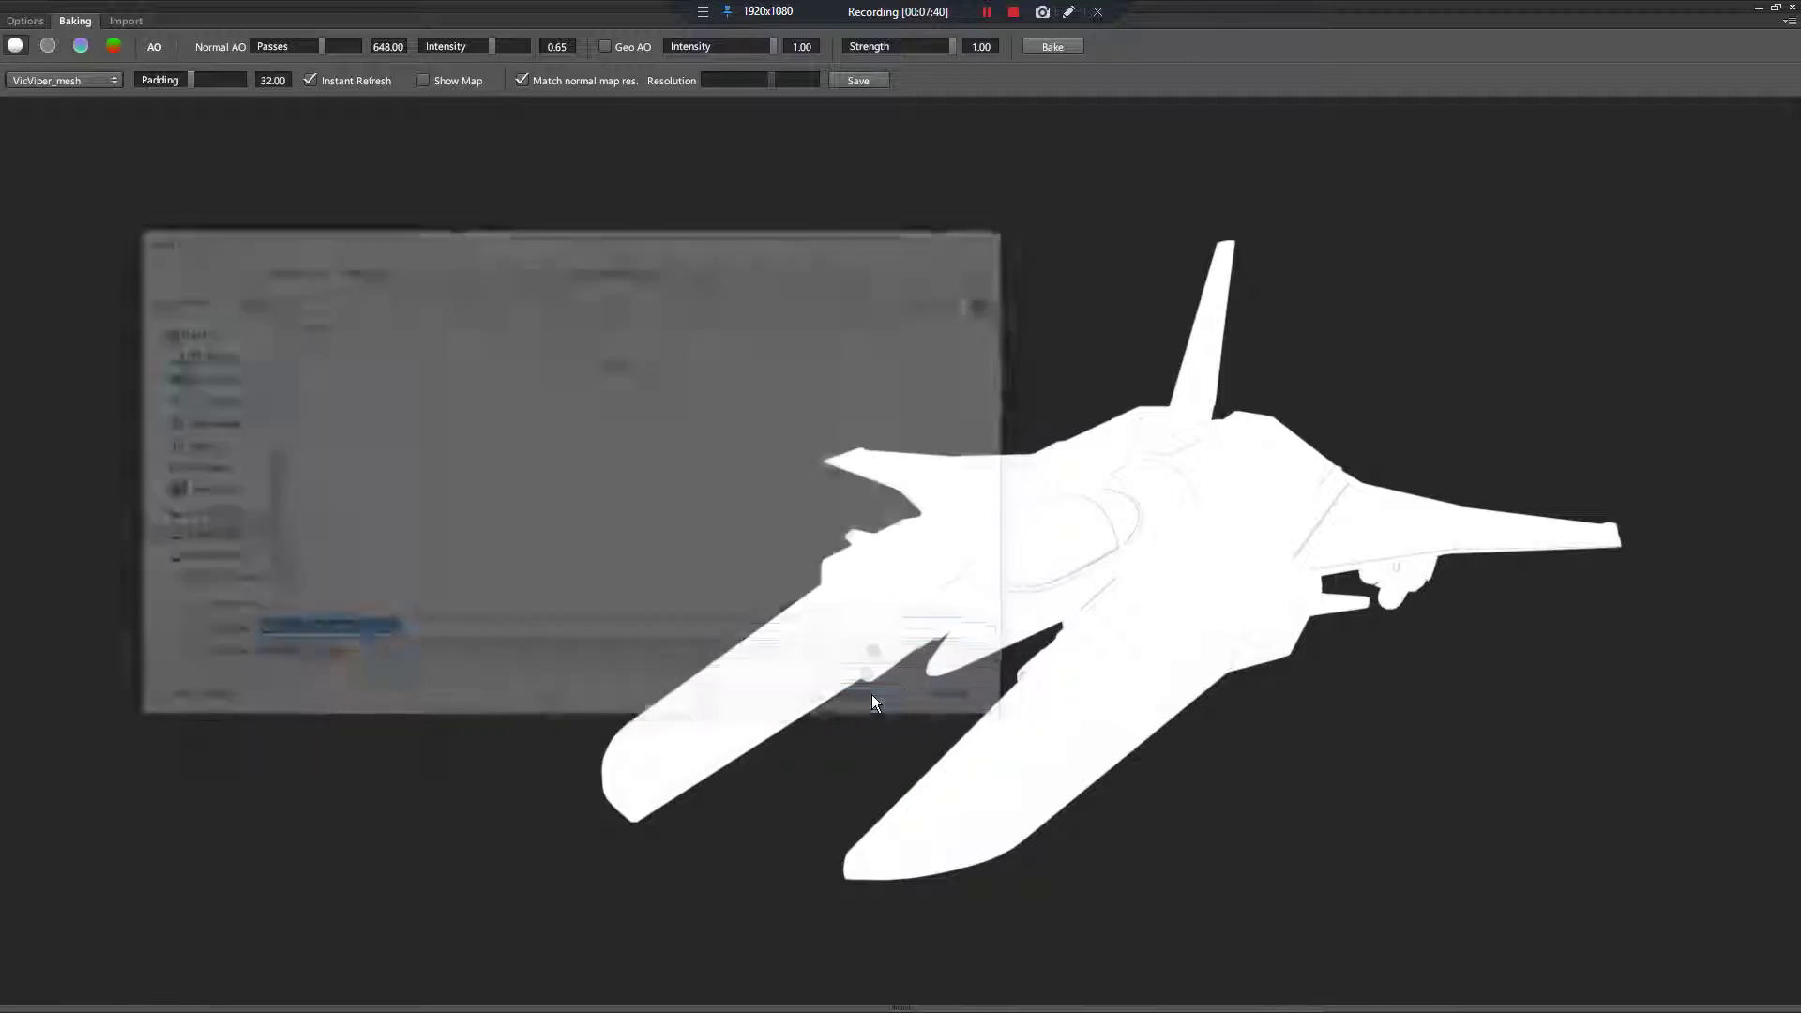
Switch to File Explorer and check the saved AO image in the Bakes folder of VicViper_QuixelProject
{"action": "key", "text": "alt+Tab"}
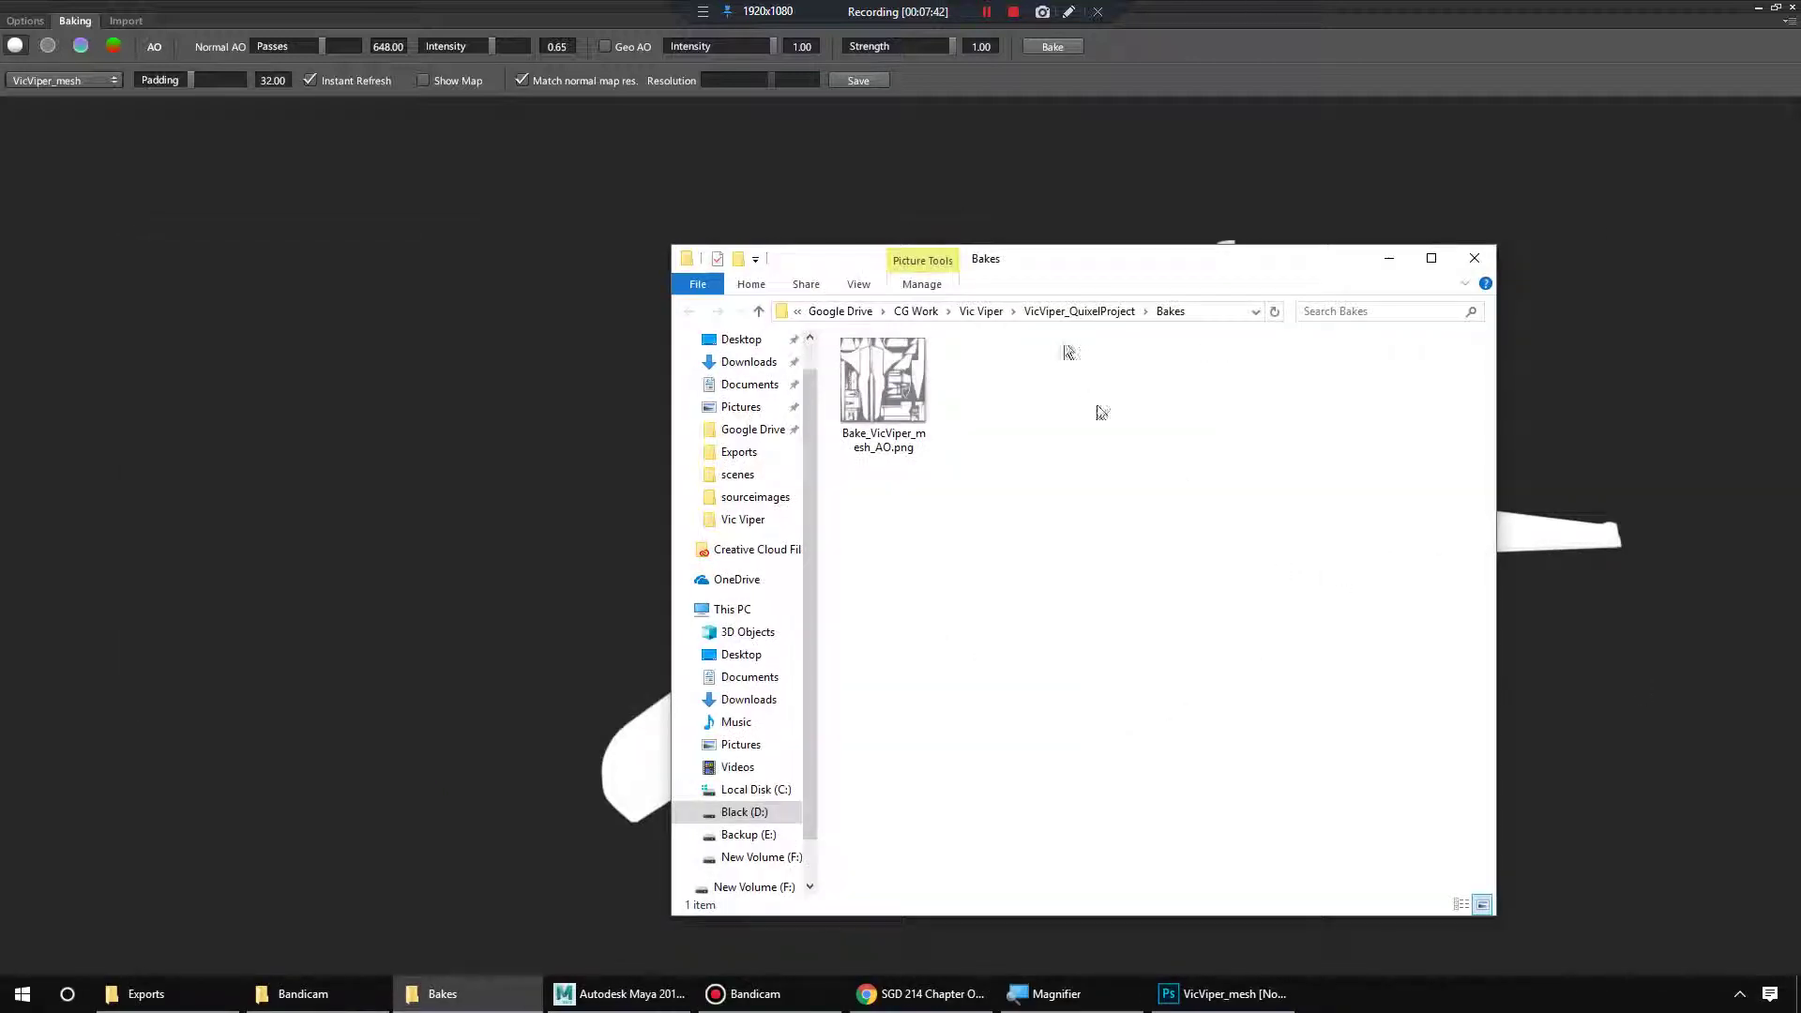
{"action": "left_click", "coordinate": [1088, 310]}
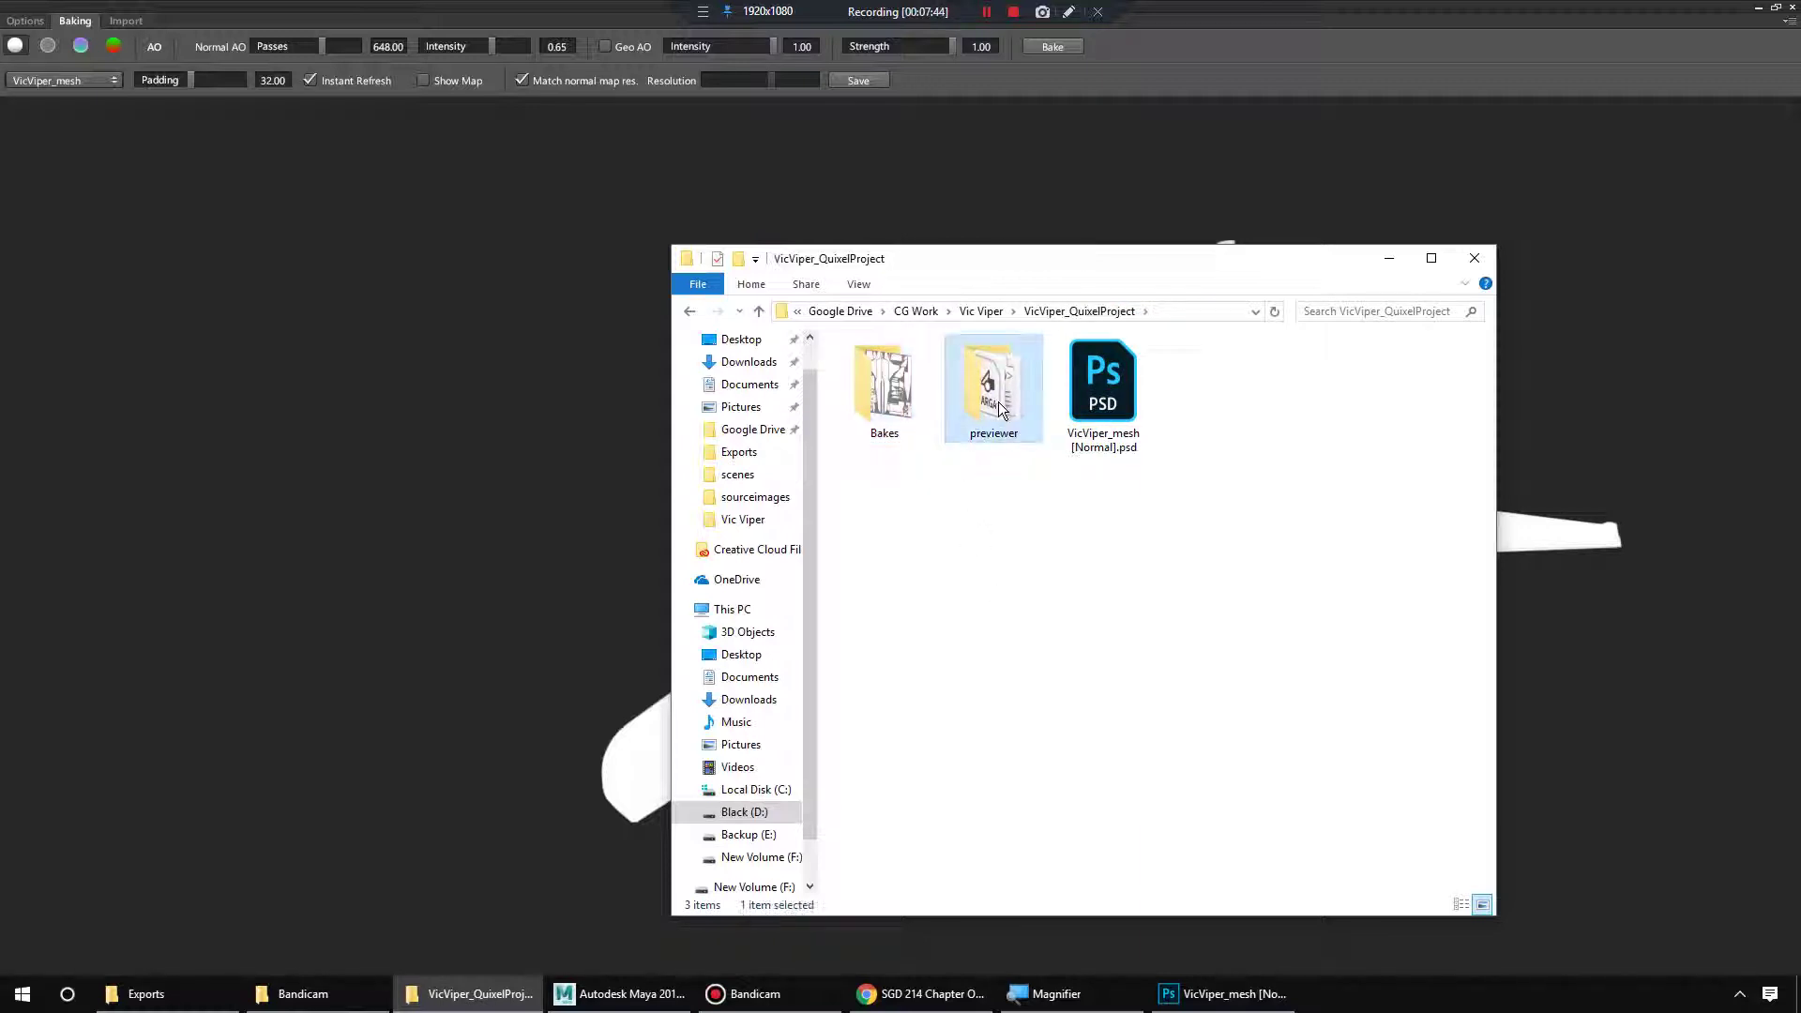
{"action": "double_click", "coordinate": [905, 403]}
{"action": "left_click", "coordinate": [906, 404]}
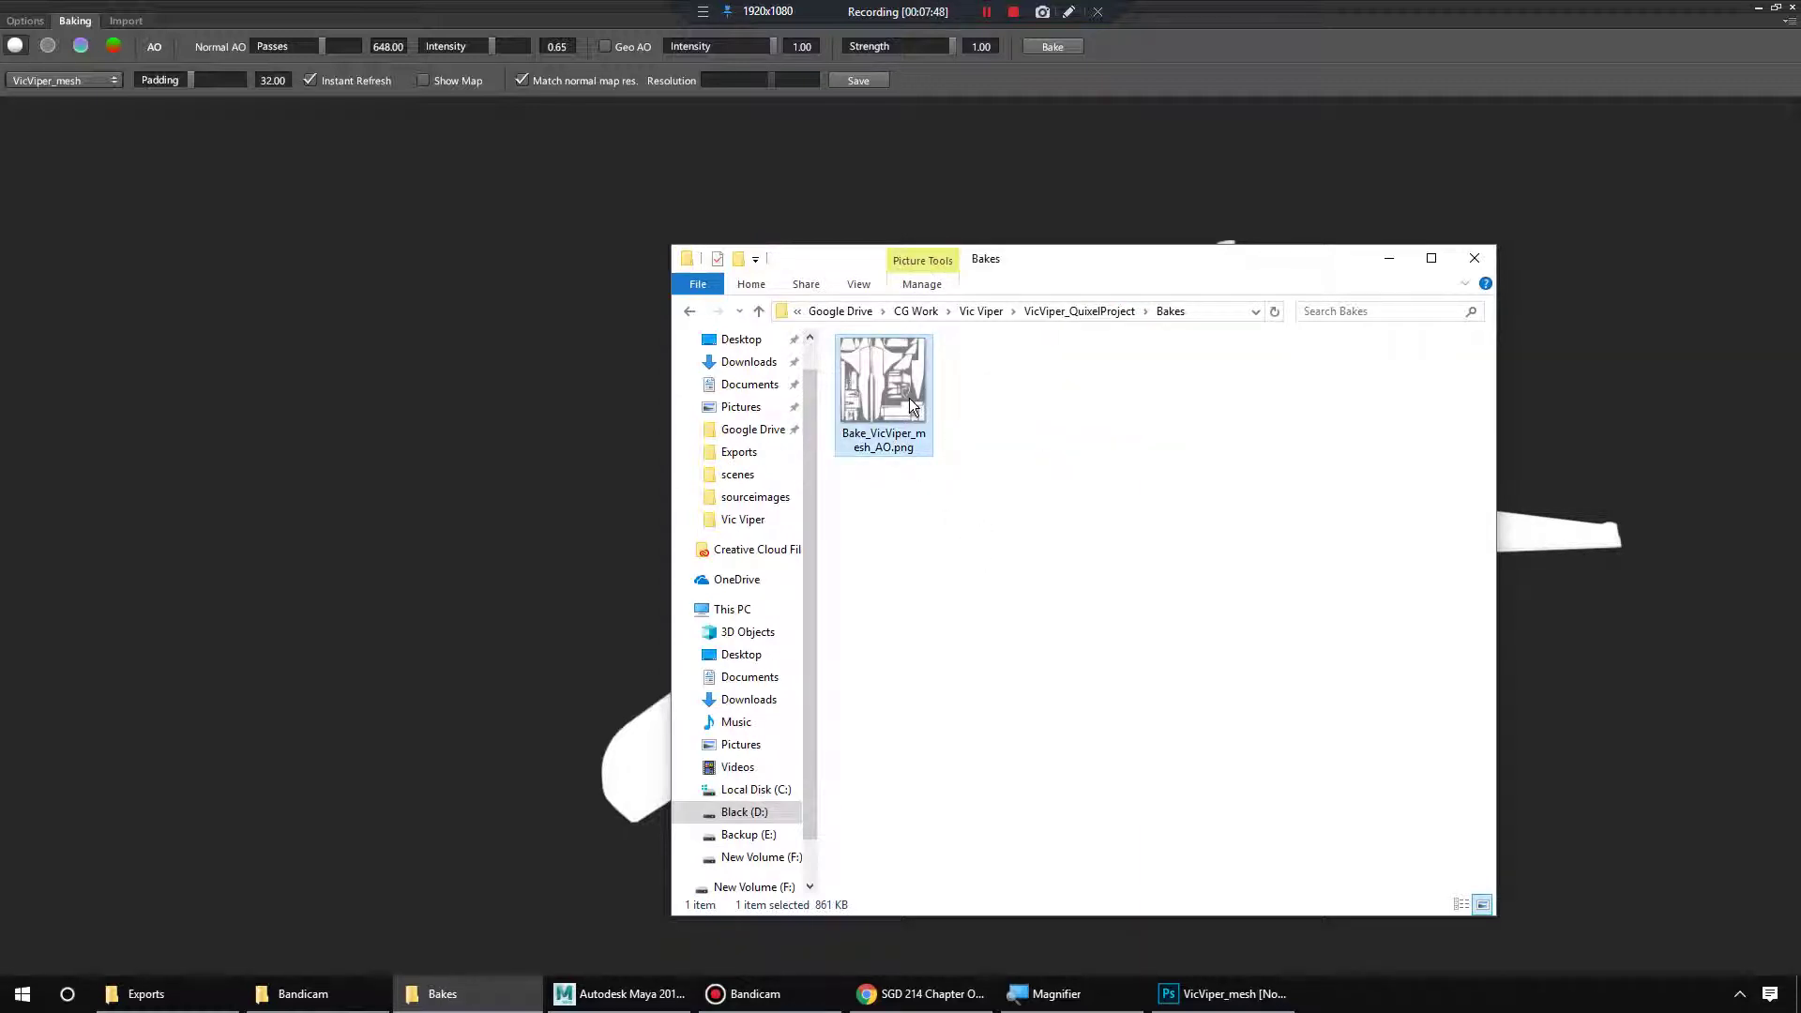
{"action": "mouse_move", "coordinate": [911, 405]}
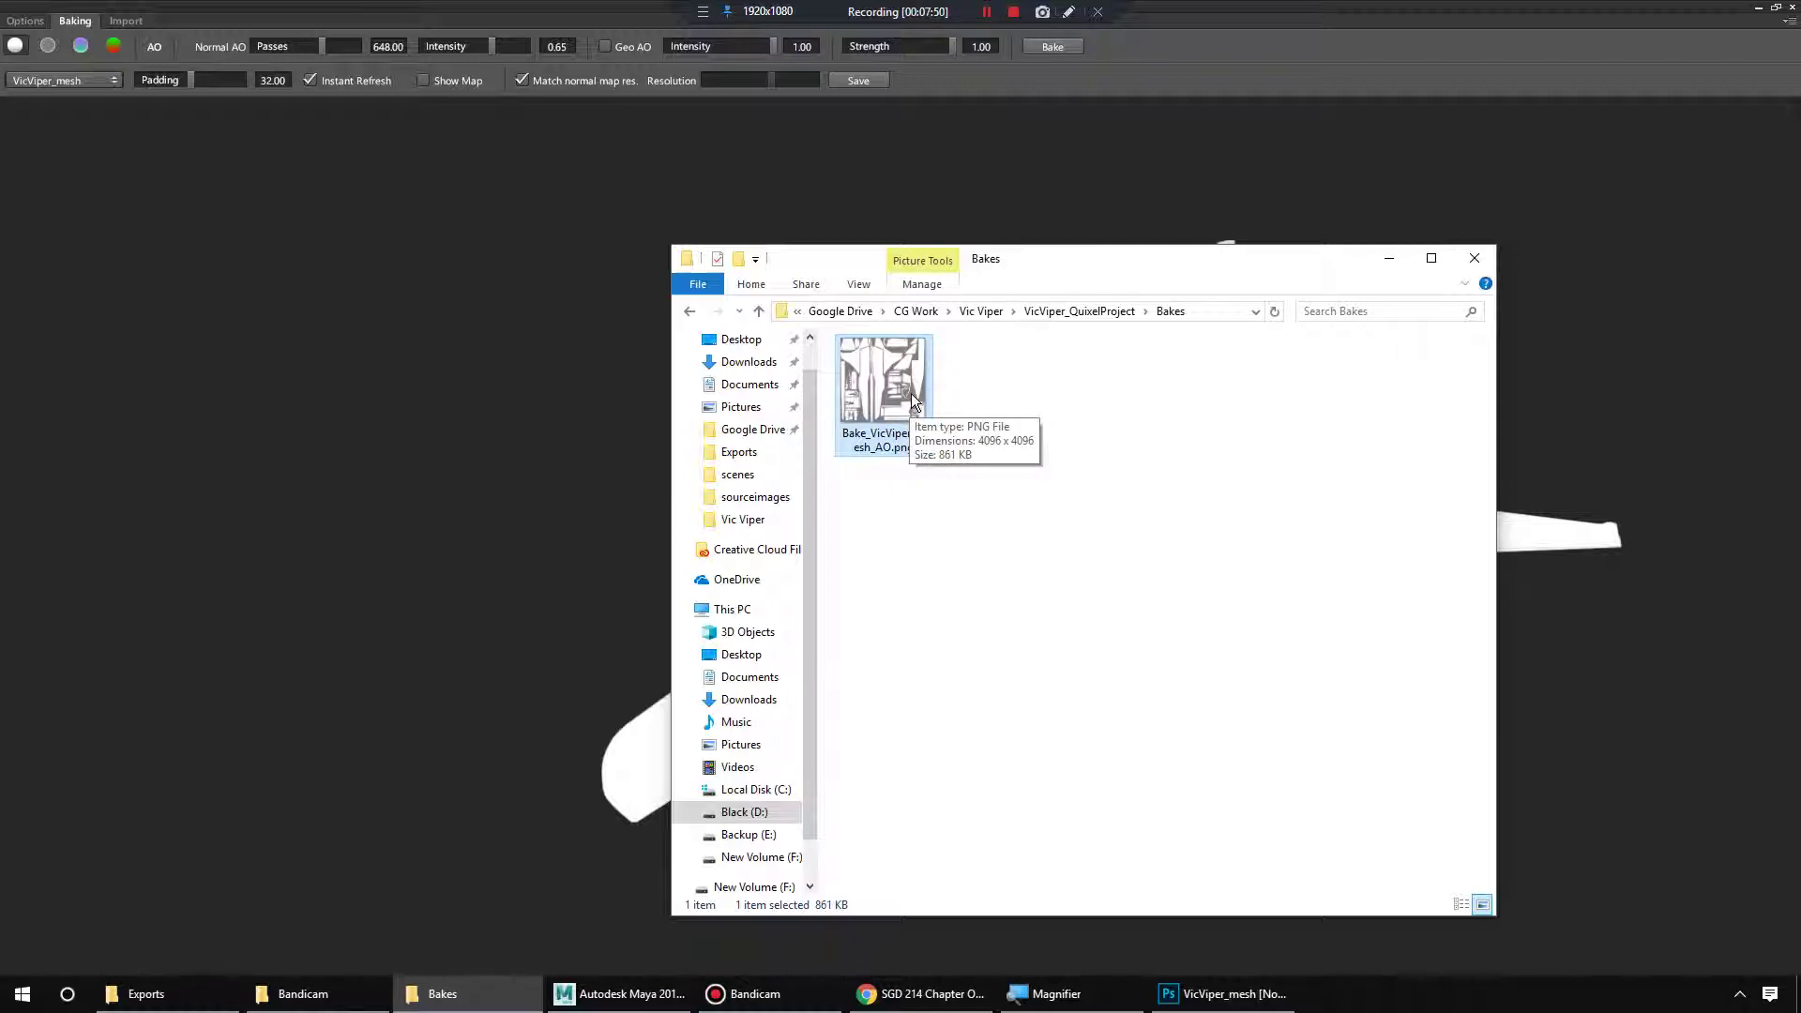
{"action": "left_click", "coordinate": [1389, 265]}
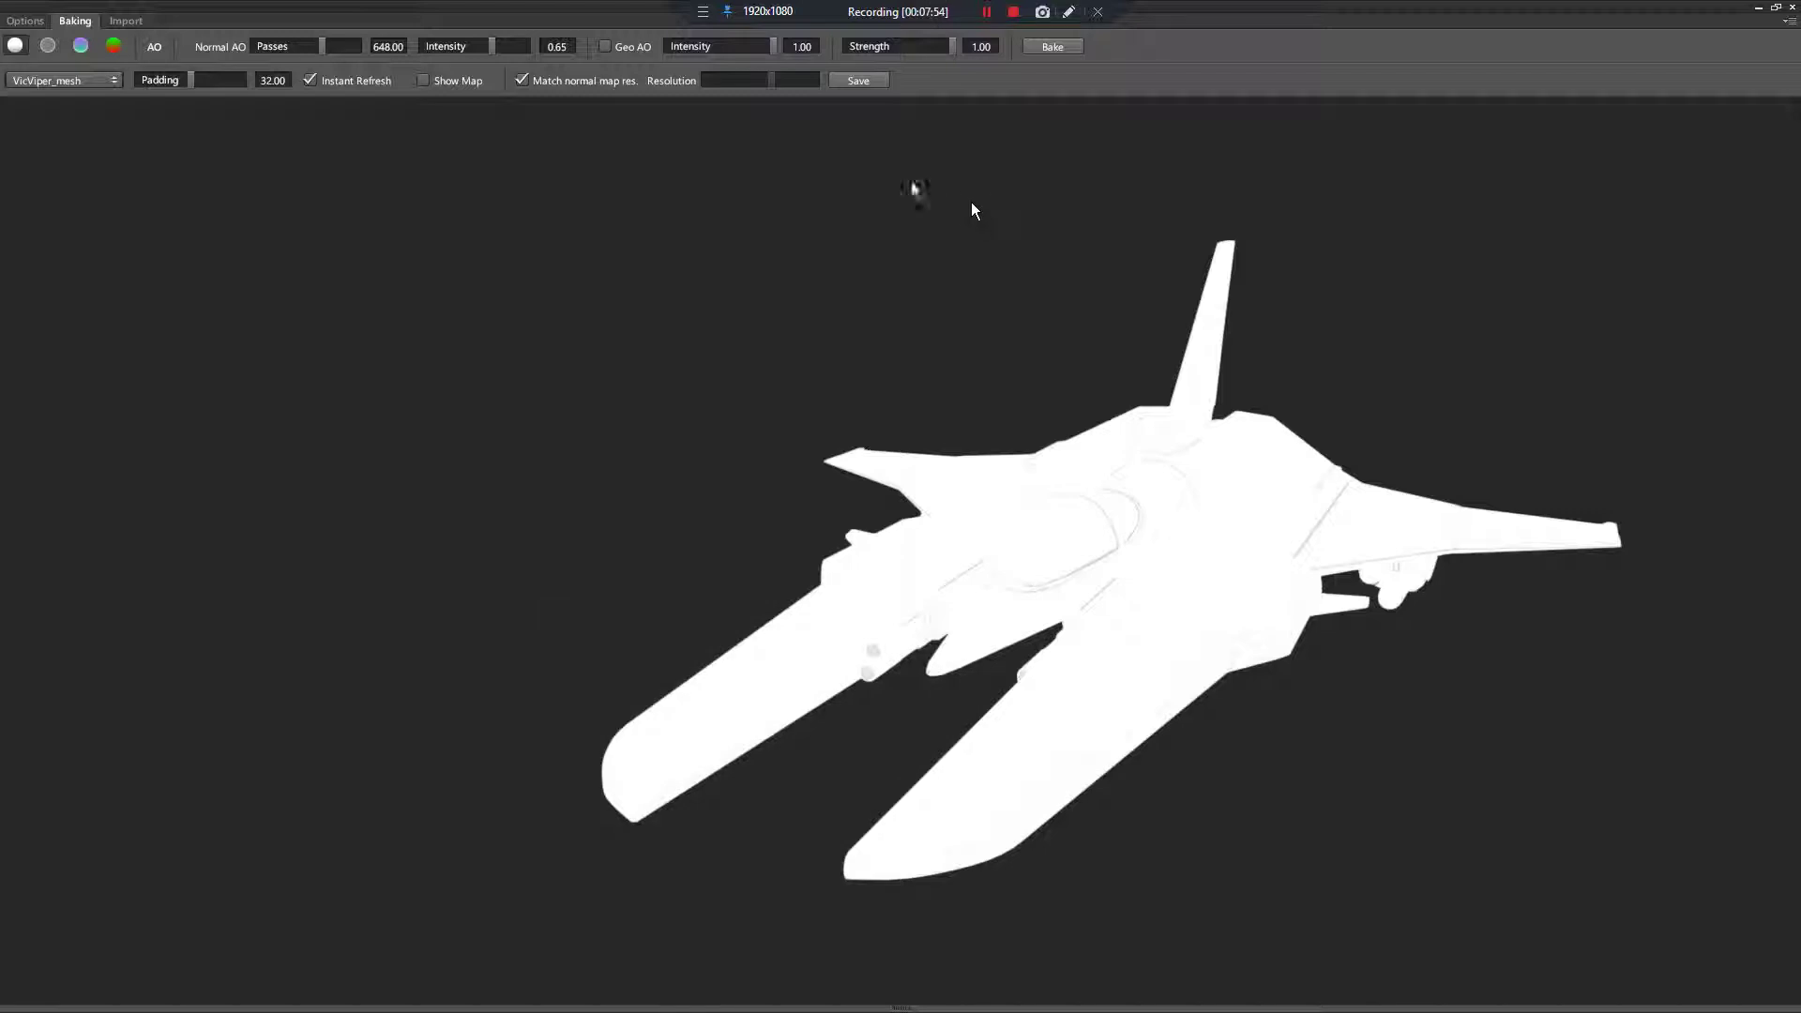
Return from the baking display to the shaded ship and turn Post Process on
{"action": "left_click", "coordinate": [26, 21]}
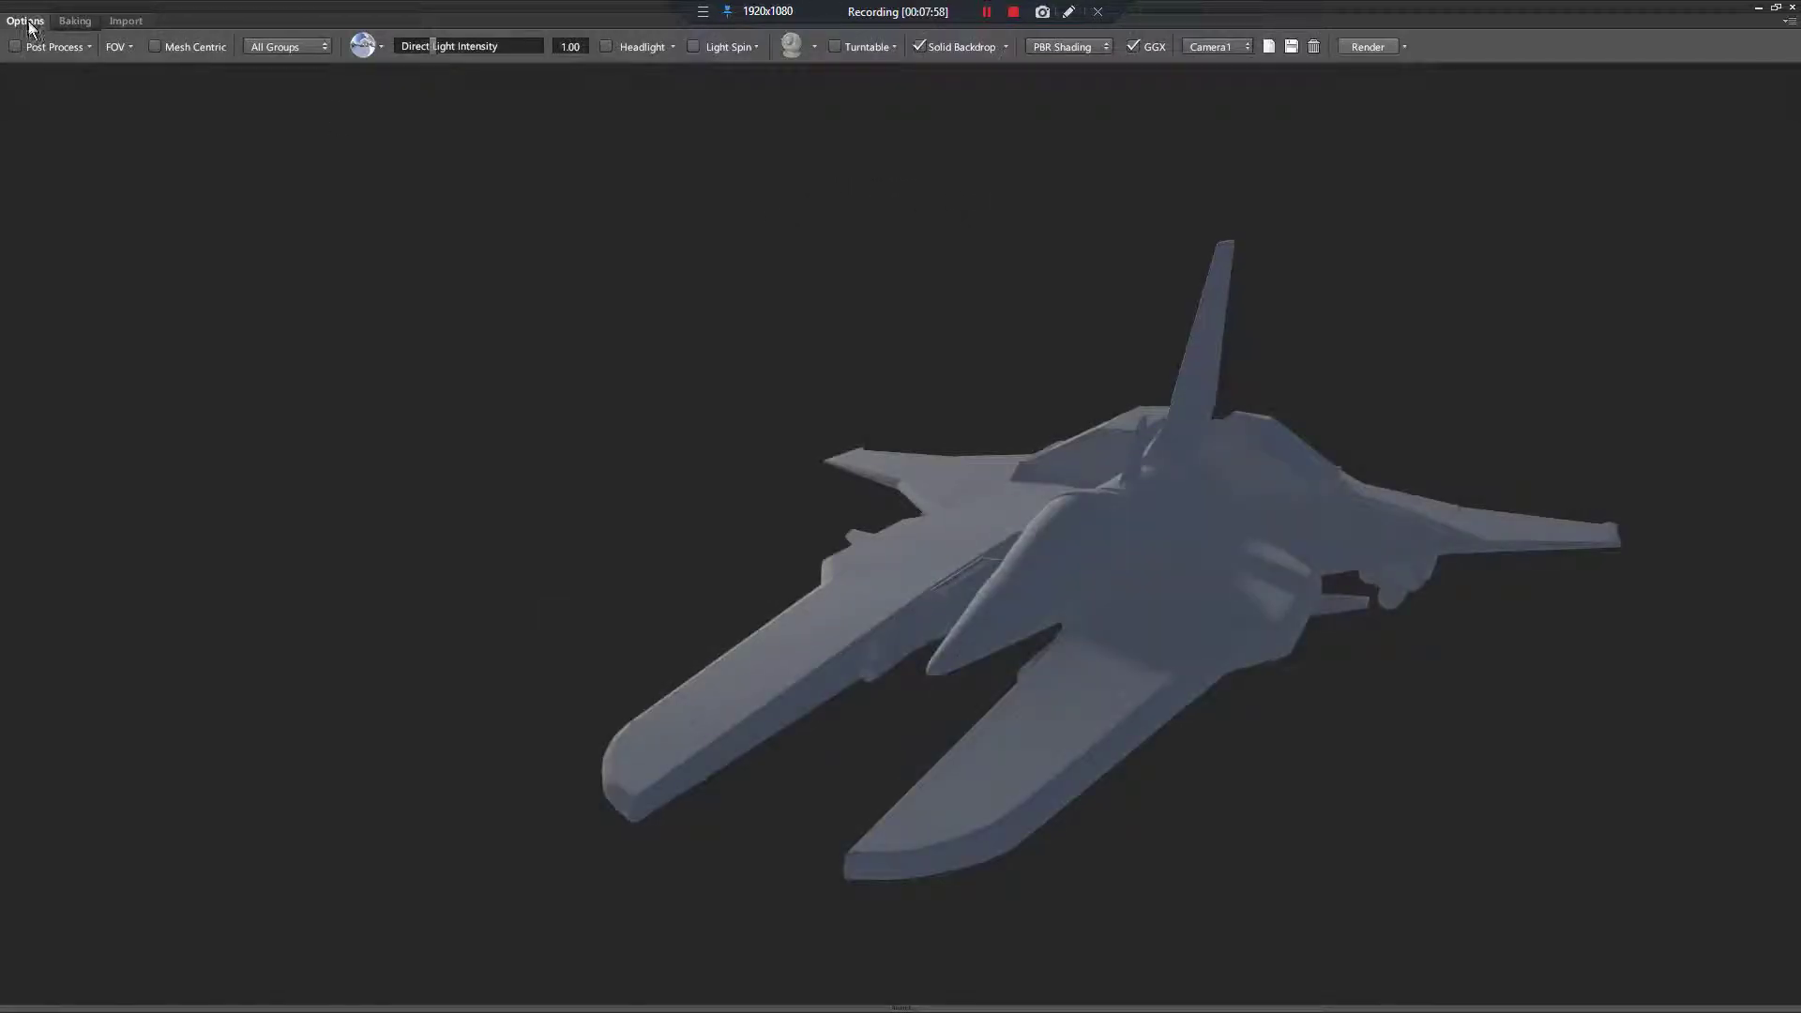
{"action": "left_click", "coordinate": [14, 47]}
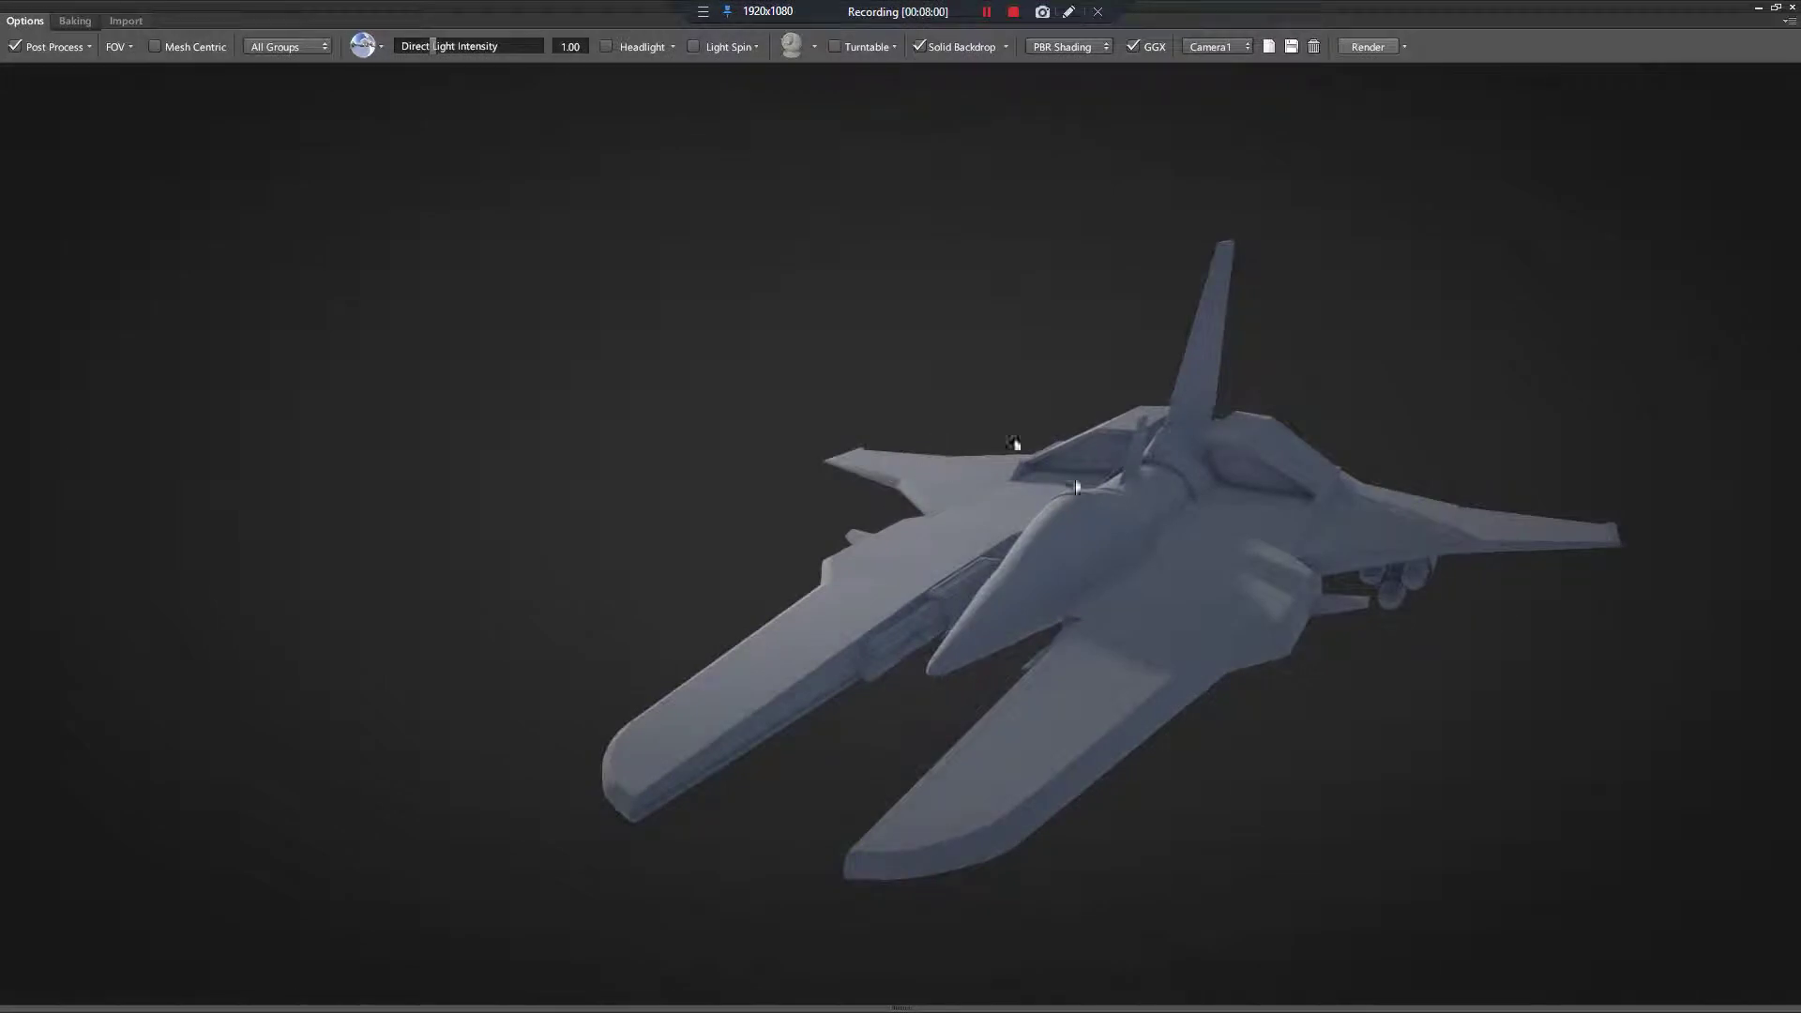
{"action": "left_click_drag", "start_coordinate": [1189, 460], "coordinate": [1200, 319]}
Restore the maximized 3DO preview to a floating window and place it over the normal map, leaving Photoshop's side panels uncovered
{"action": "left_click_drag", "start_coordinate": [1360, 12], "coordinate": [1421, 136]}
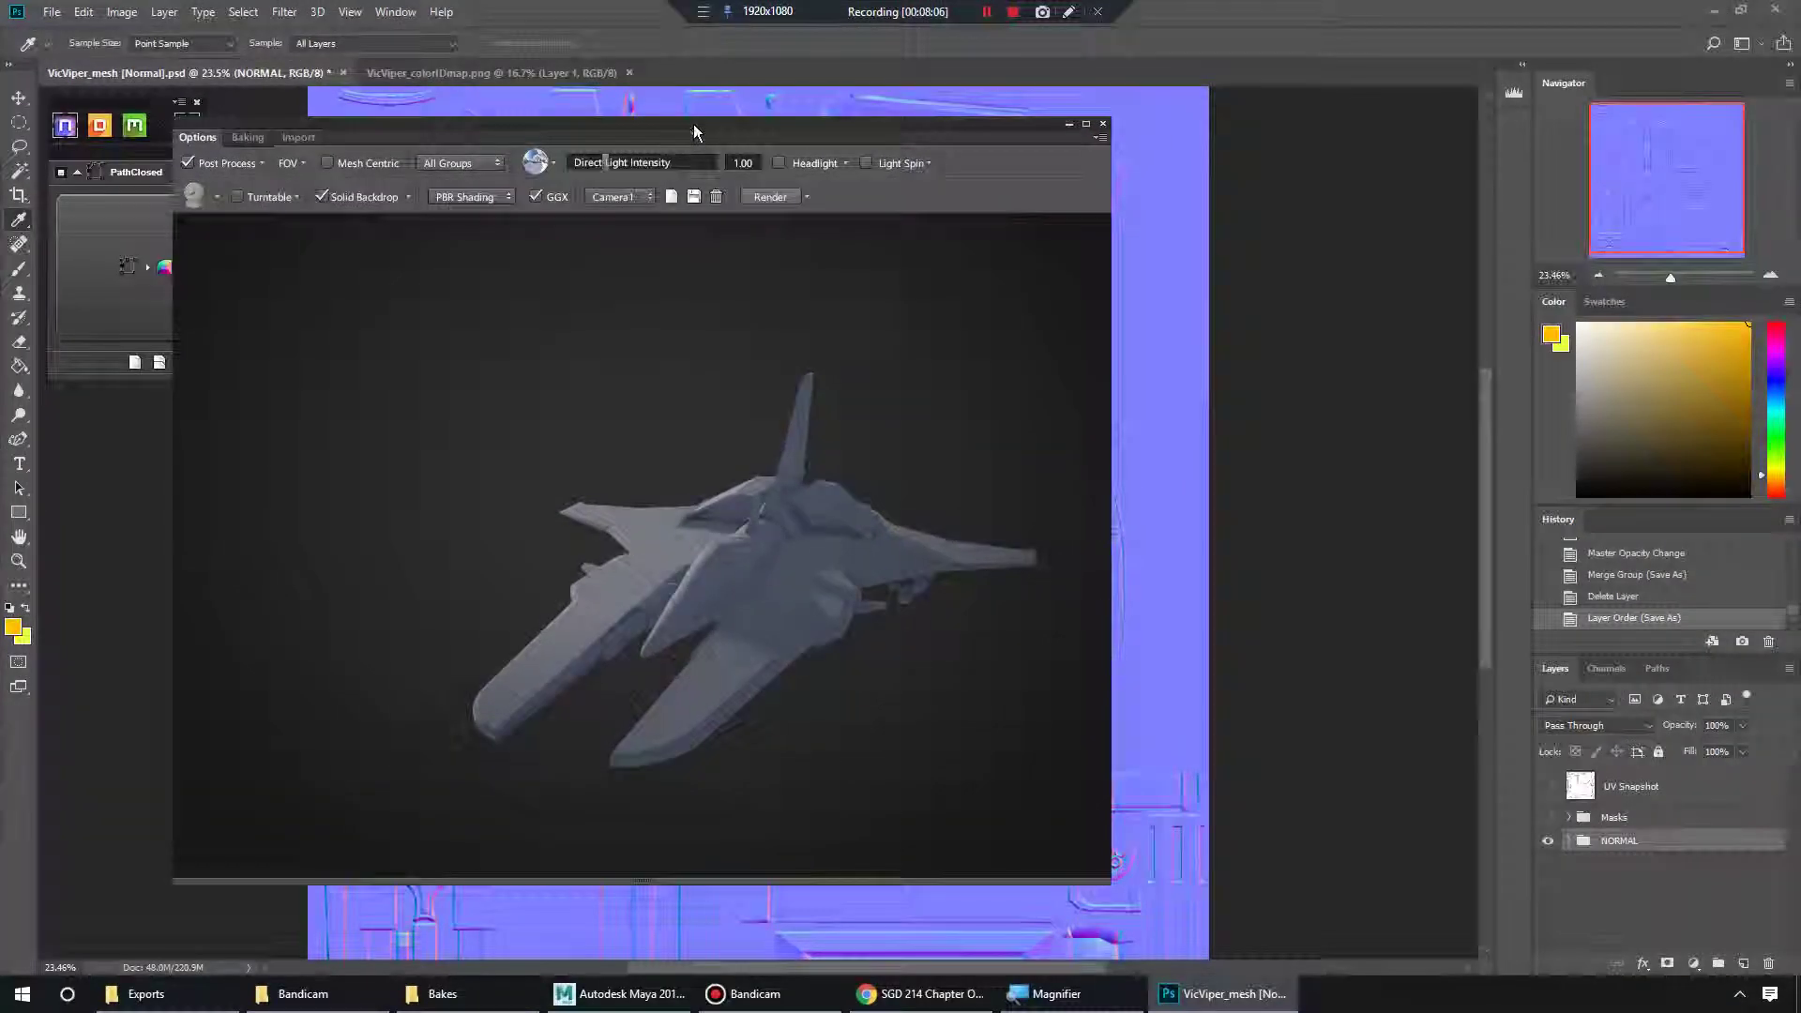
{"action": "left_click_drag", "start_coordinate": [695, 125], "coordinate": [1356, 195]}
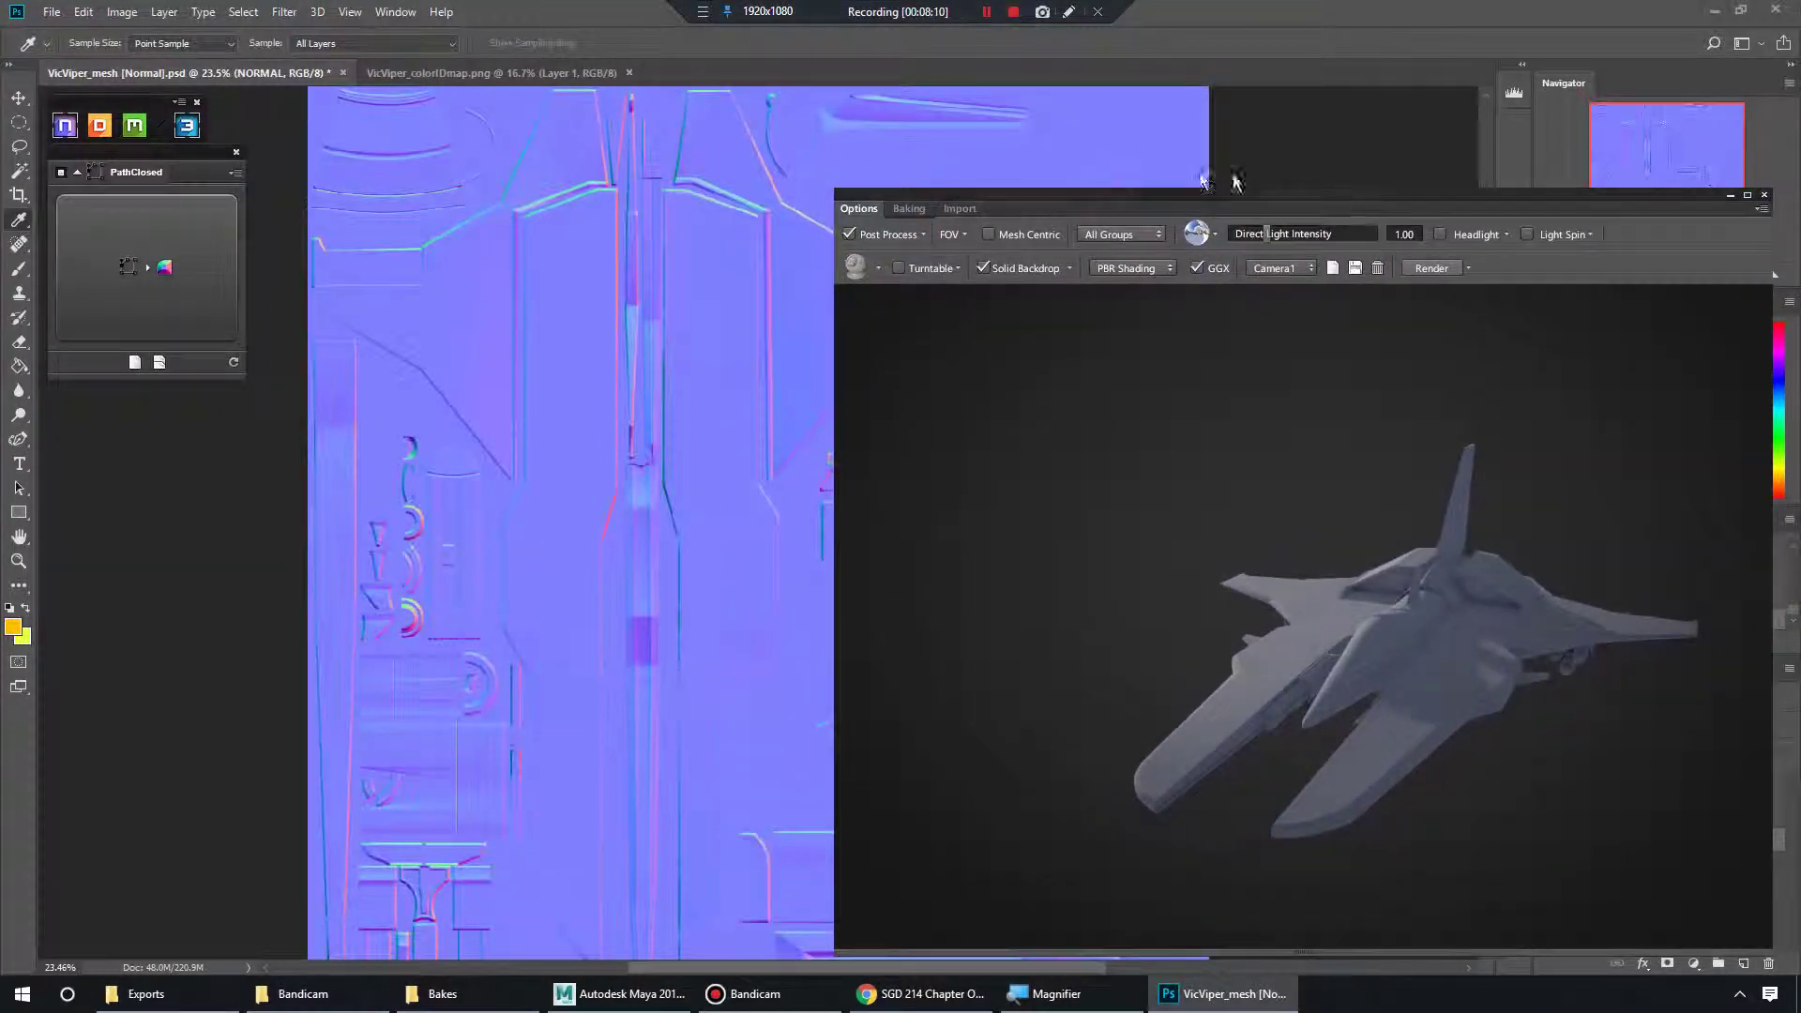
{"action": "left_click_drag", "start_coordinate": [1192, 201], "coordinate": [915, 191]}
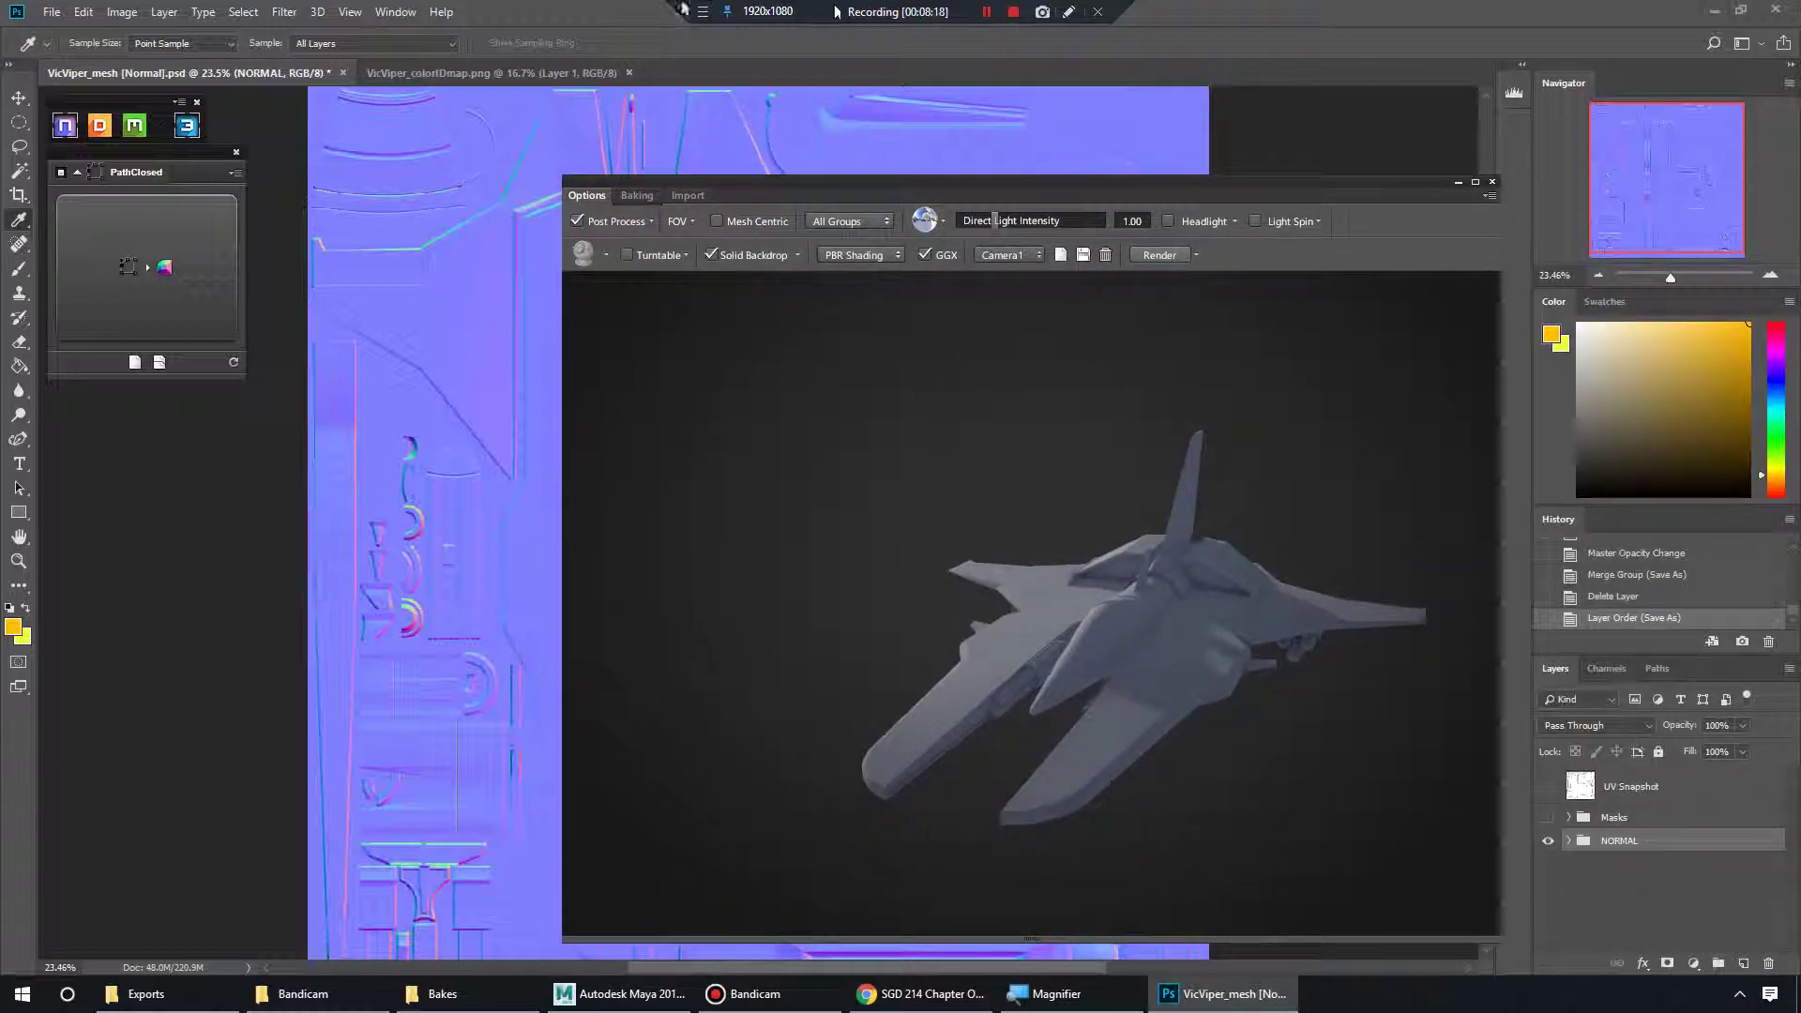